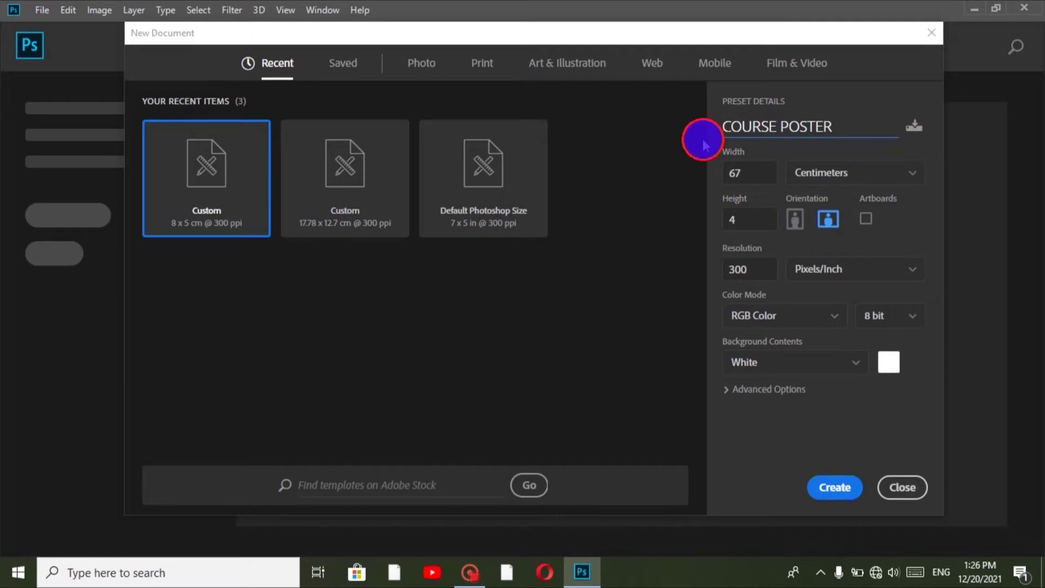
Set the new document's width to 8 cm and height to 5 cm, and create it
left_click_drag(745, 173, 708, 173)
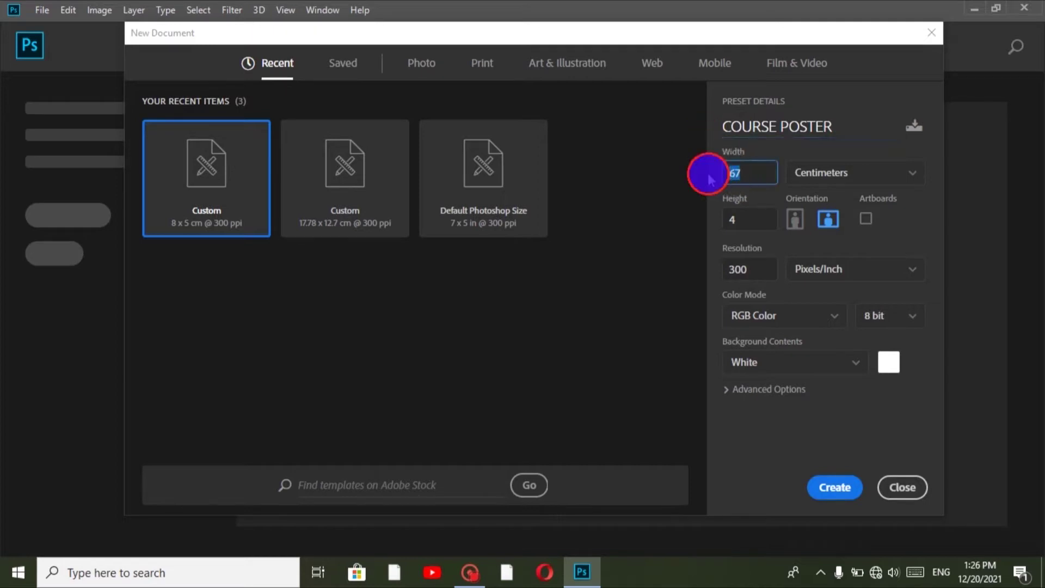
left_click_drag(743, 219, 712, 219)
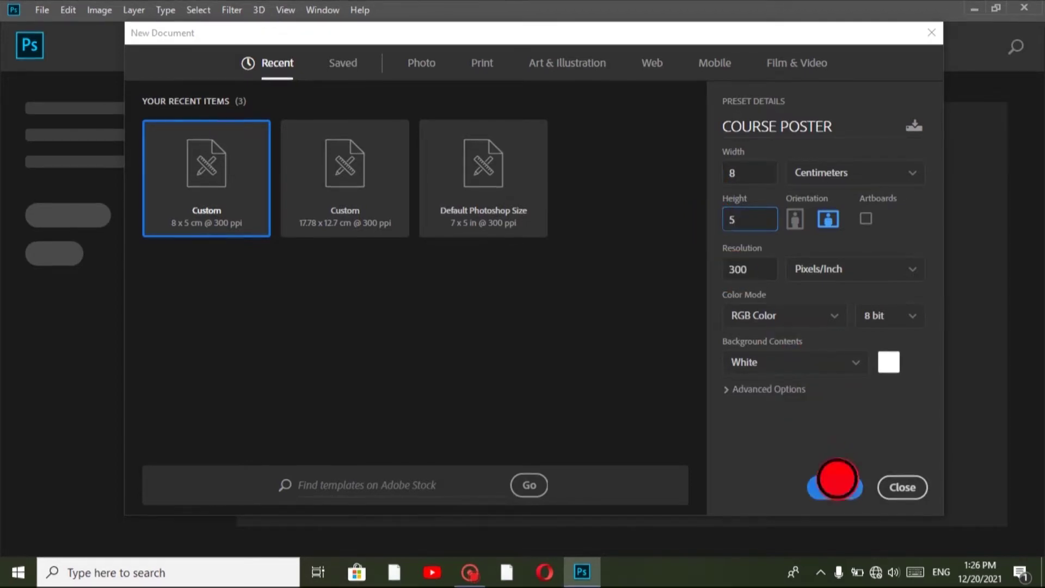
left_click(837, 479)
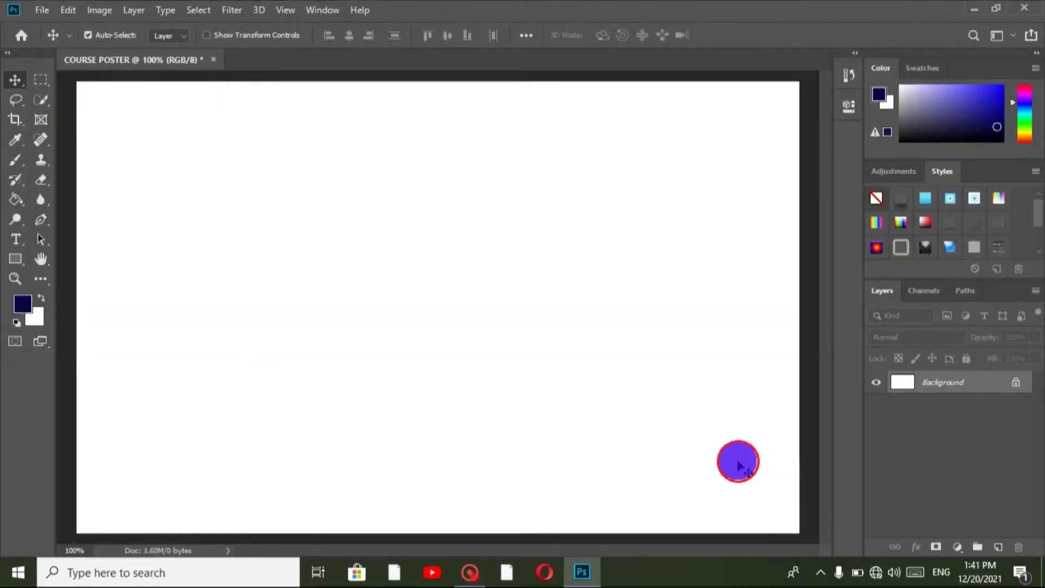
Draw a rectangle about 214 by 60 px near the canvas's upper-right corner and fill it with a recently used blue
left_click(22, 260)
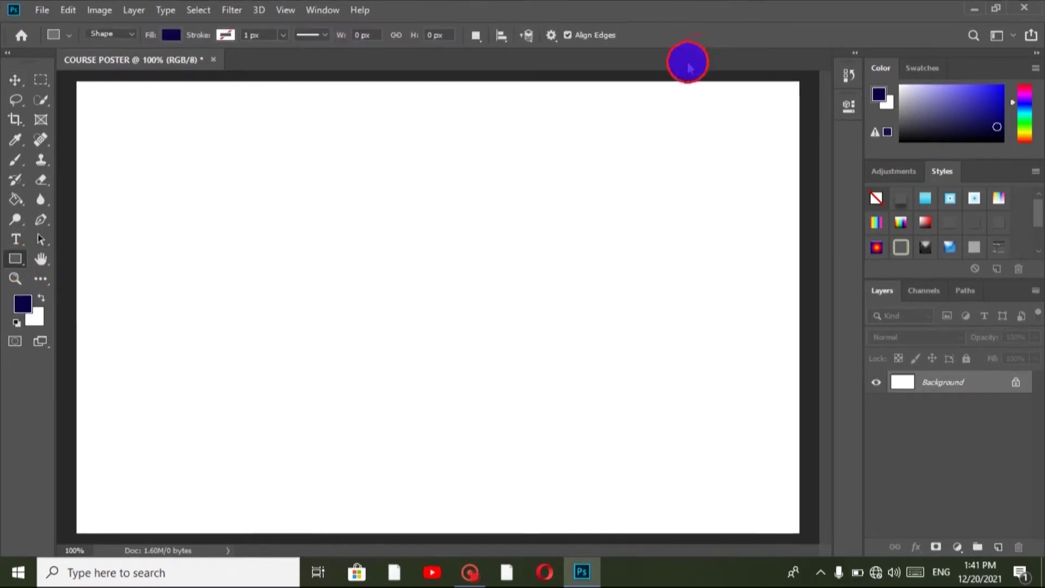
left_click_drag(596, 100, 760, 145)
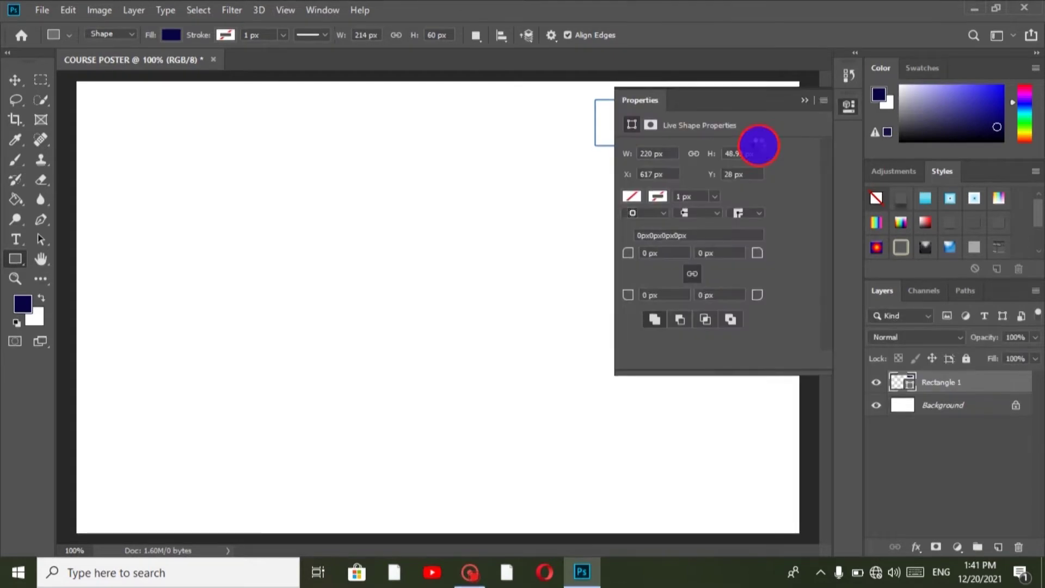
left_click(636, 195)
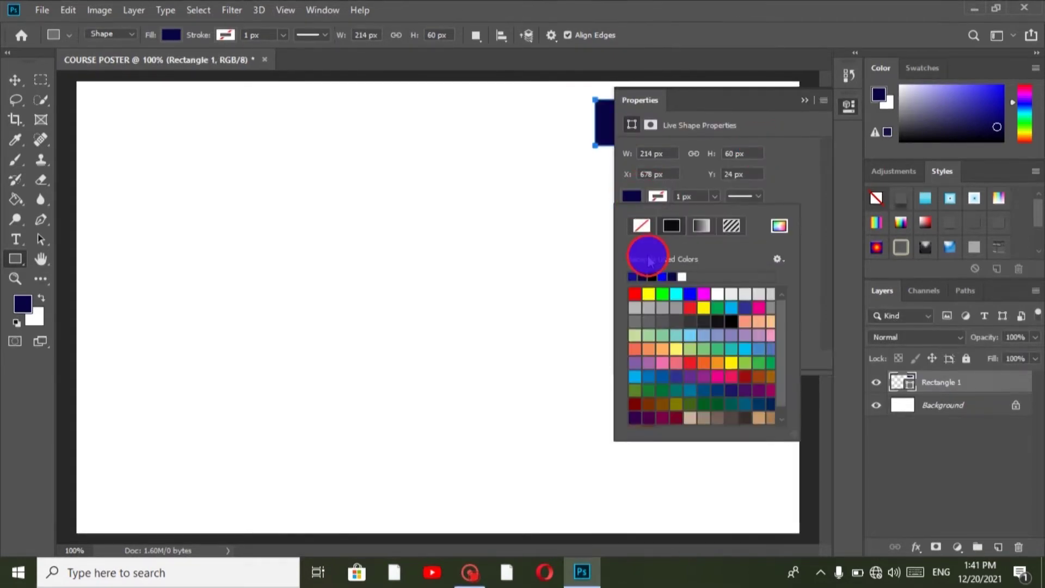
left_click(633, 275)
left_click(635, 195)
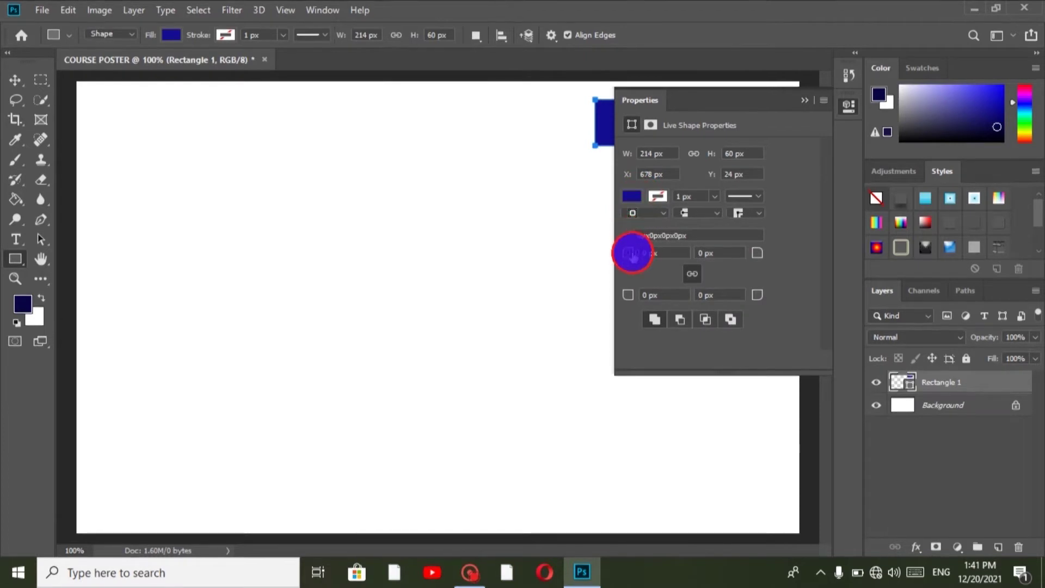
Round all four corners of the blue rectangle with a 15 px radius
left_click(630, 253)
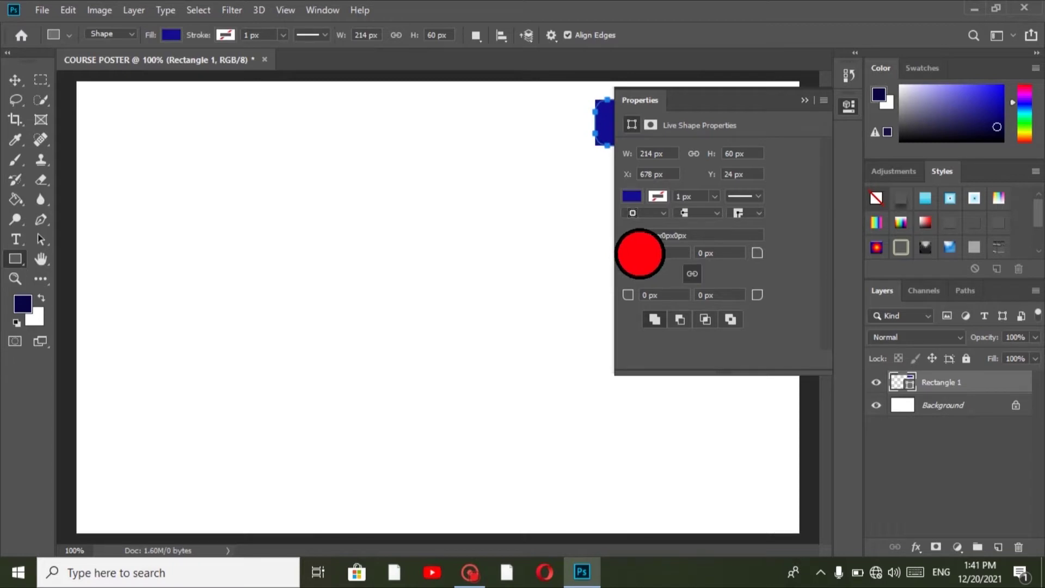
left_click_drag(639, 253, 640, 253)
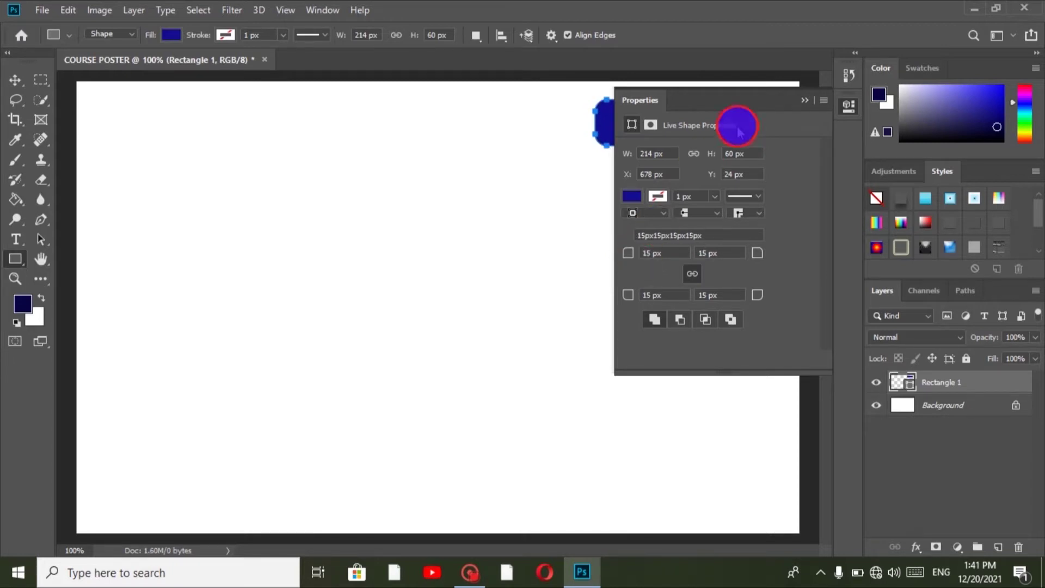
left_click(810, 102)
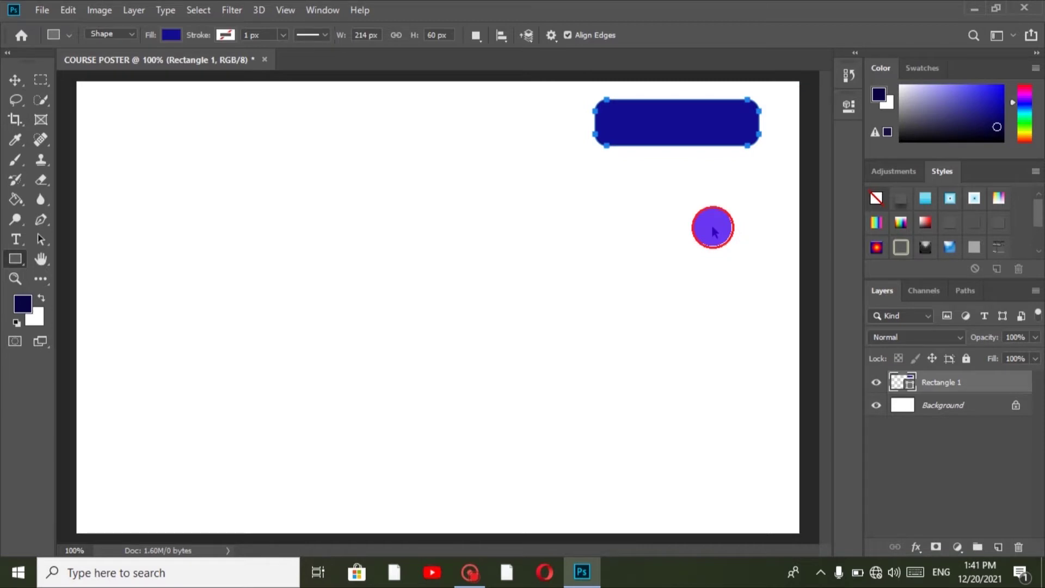
Shift the blue rounded rectangle about 40 px to the left and duplicate its layer
key("ctrl+t")
left_click_drag(676, 130, 645, 129)
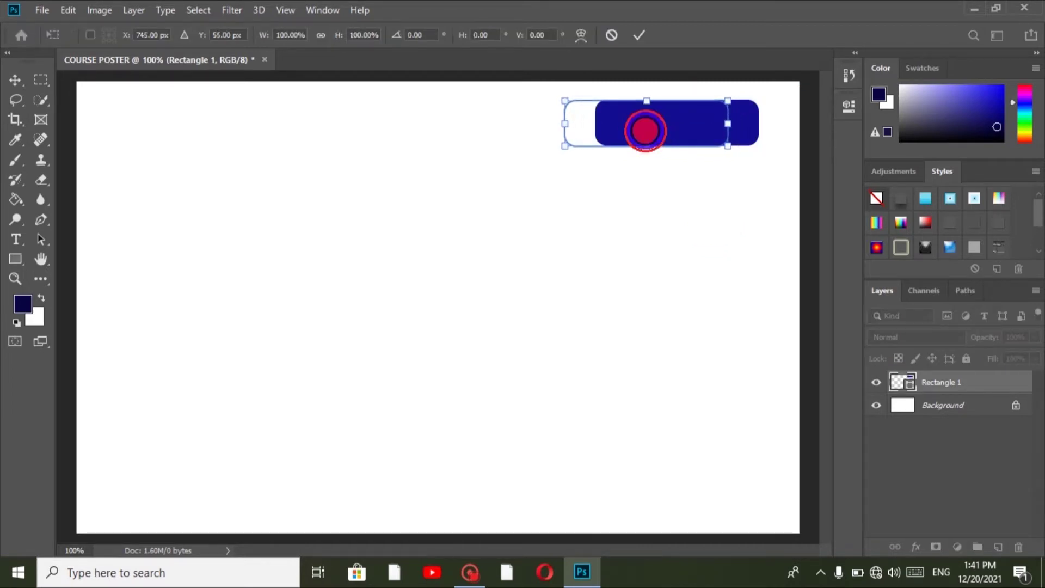
left_click(641, 37)
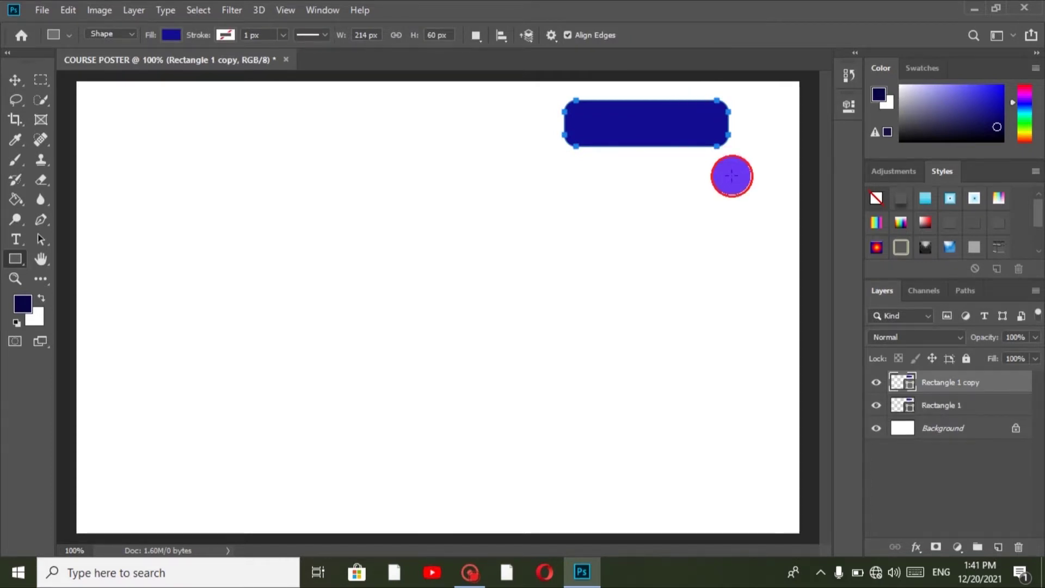
Fill the duplicated rectangle with red #ff0d0d
double_click(904, 381)
mouse_move(535, 110)
left_mouse_down()
mouse_move(525, 76)
mouse_move(505, 86)
left_mouse_up()
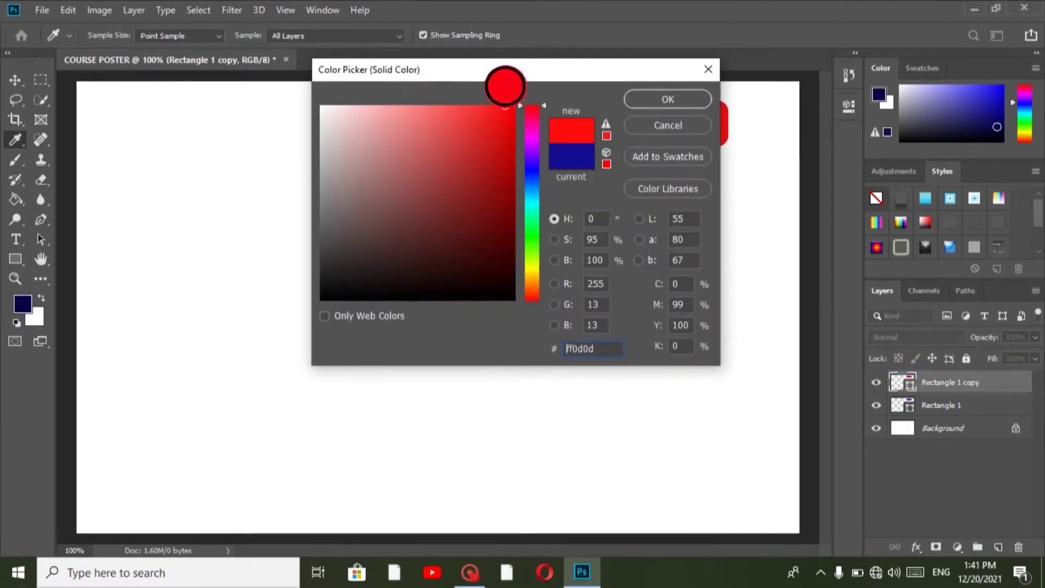
left_click(651, 100)
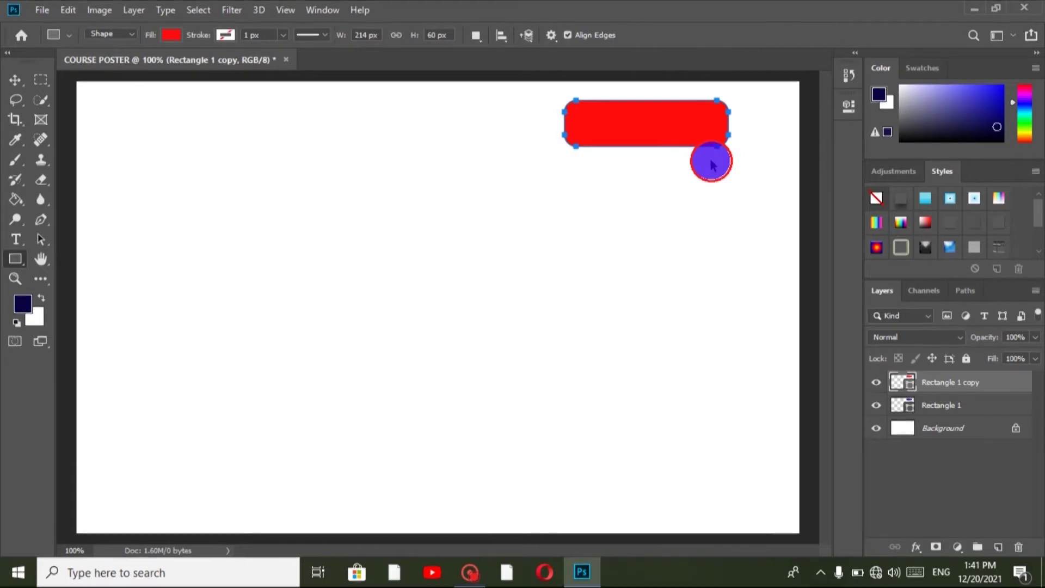
Square off the red rectangle by setting all its corner radii to 0 px
left_click(847, 104)
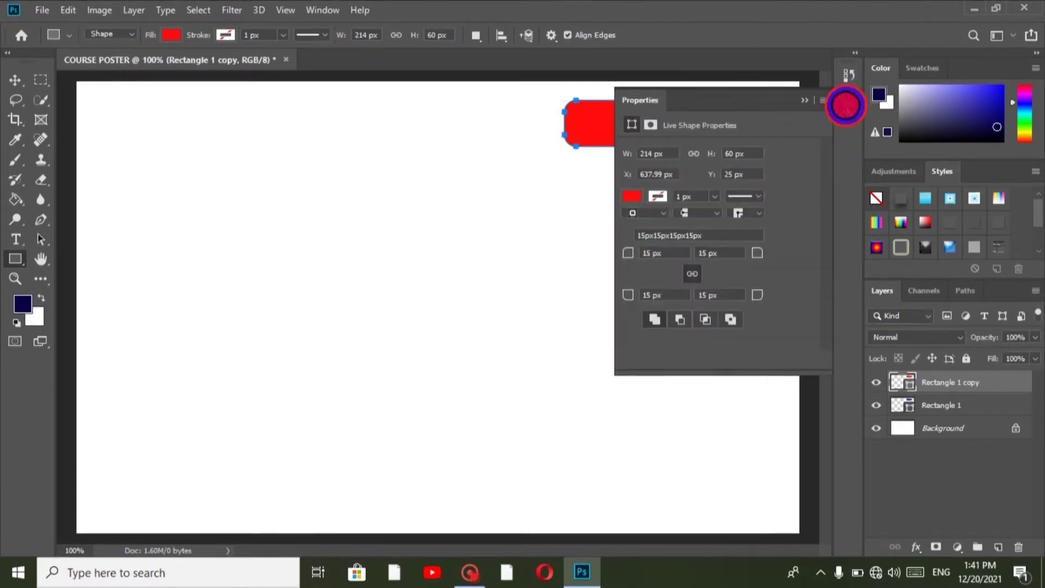
left_click_drag(630, 256, 604, 256)
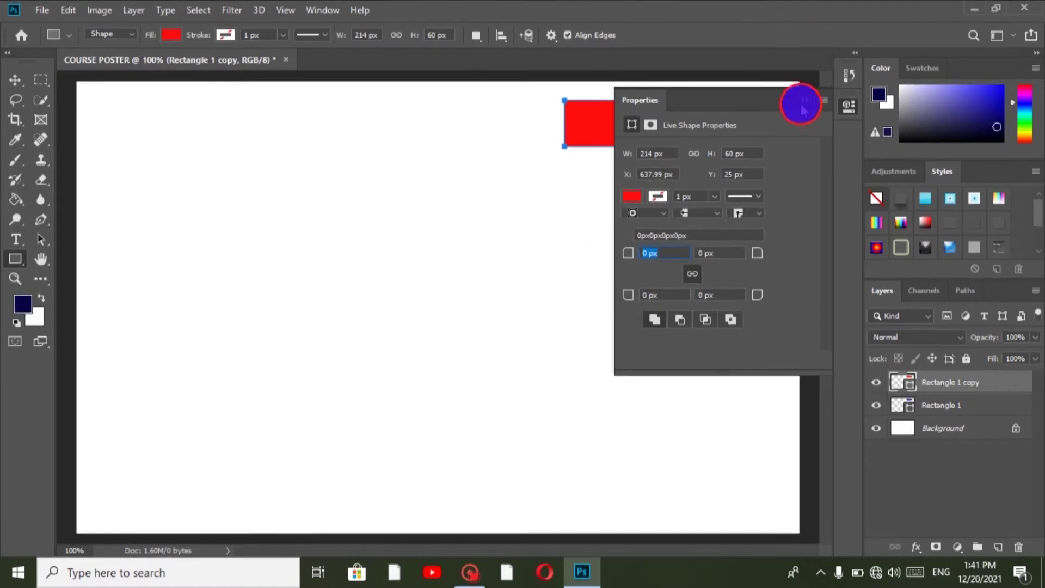
left_click(807, 104)
Move the red rectangle horizontally to the right so it runs off the canvas edge and uncovers the blue one's left part
key("ctrl+t")
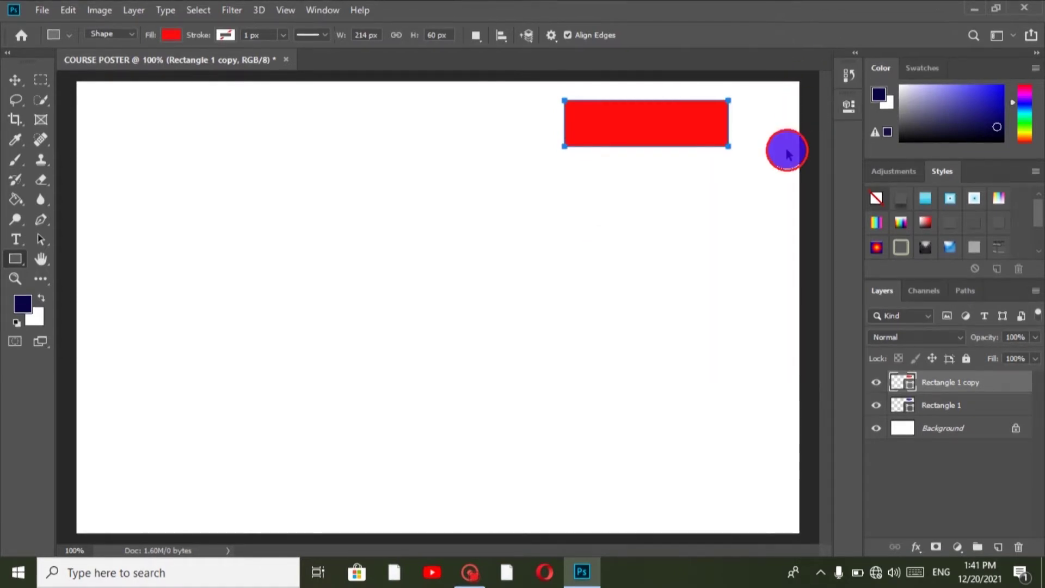
left_click_drag(673, 124, 784, 125)
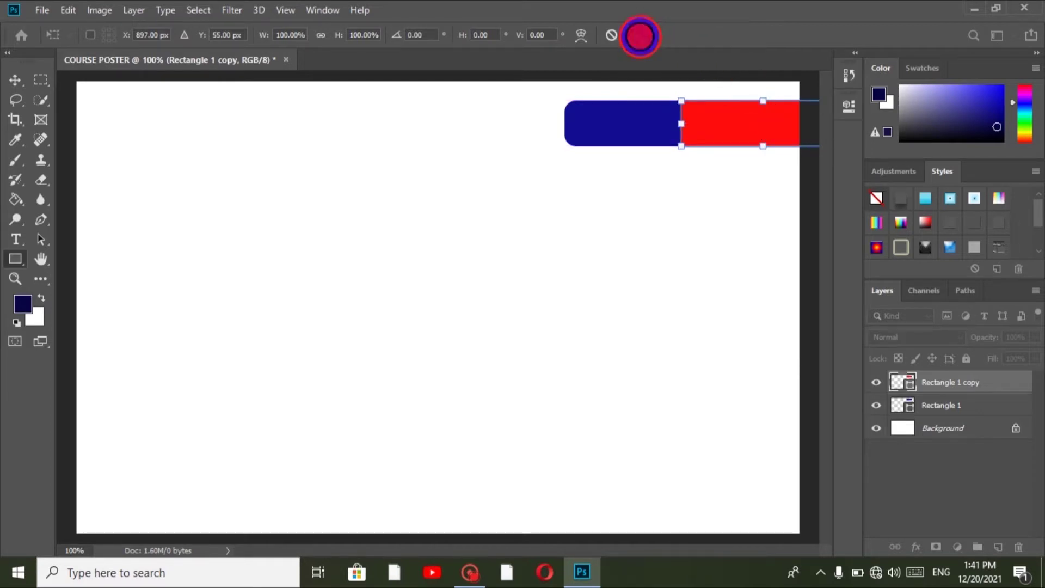
left_click(640, 36)
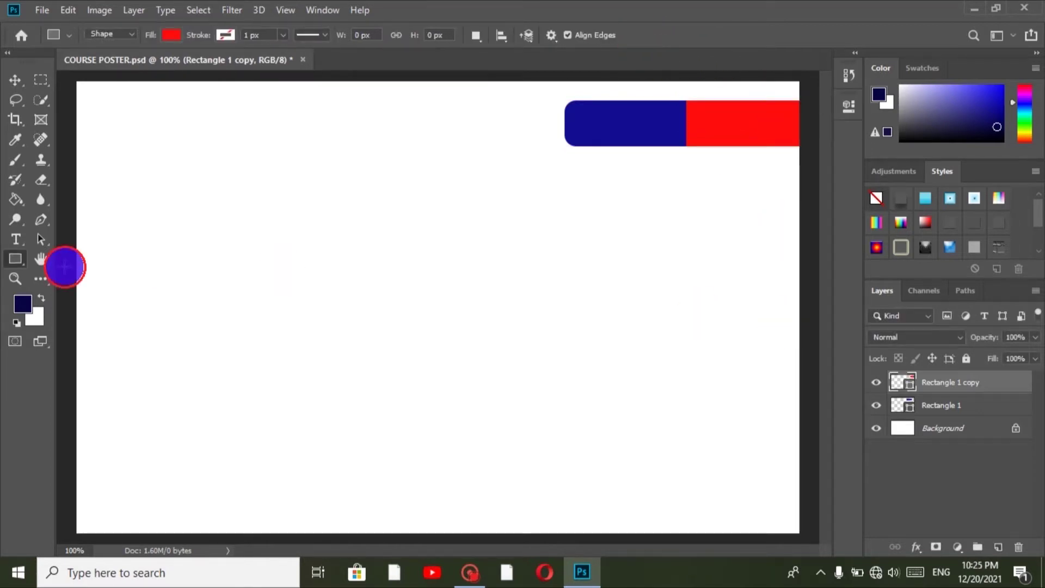
Draw a circle about 268 px in diameter in the canvas's lower-right area and fill it with a recently used orange
right_click(15, 258)
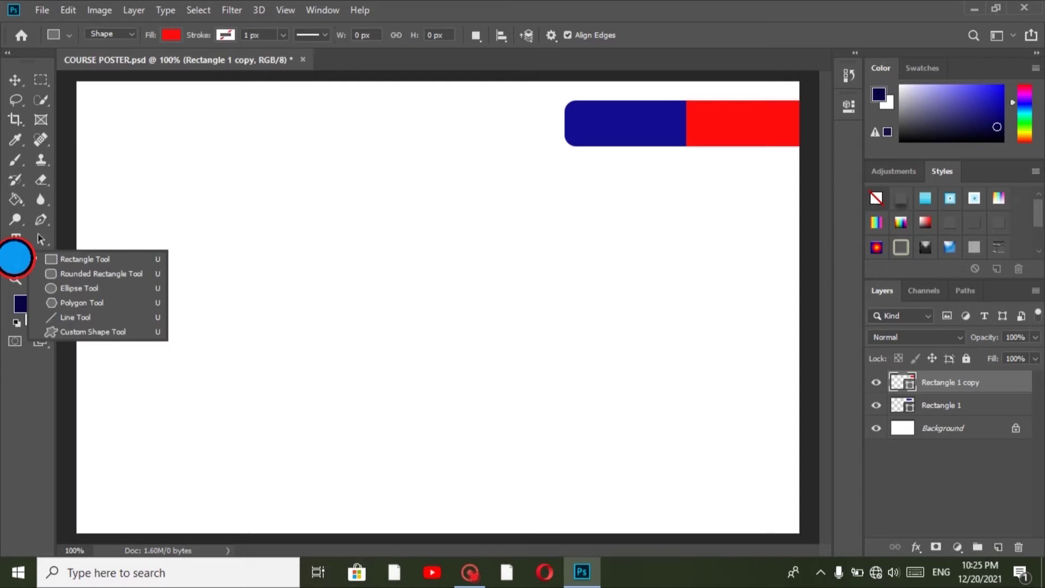
left_click(82, 288)
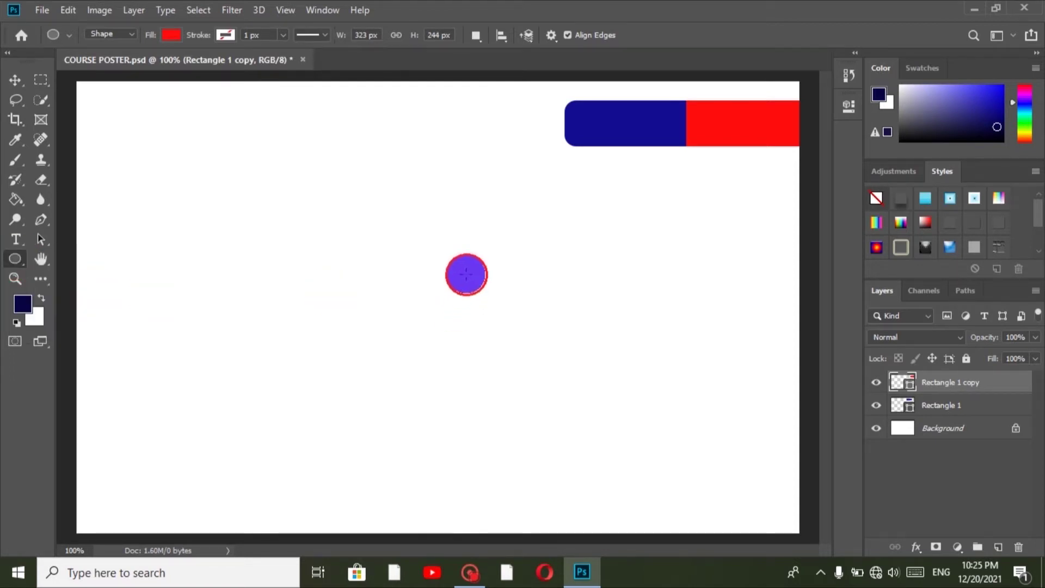
left_click_drag(480, 250, 770, 452)
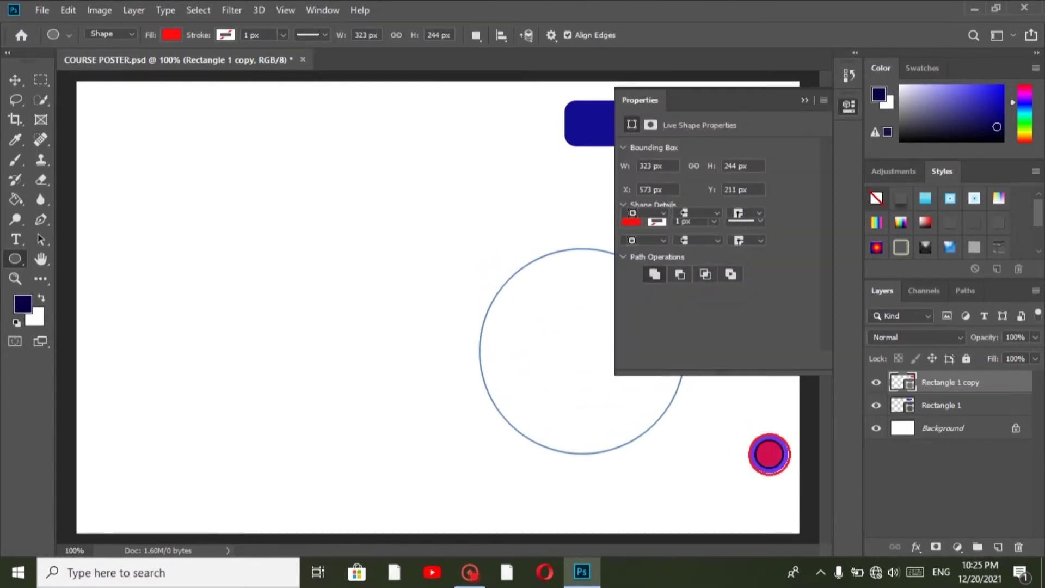
left_click(631, 222)
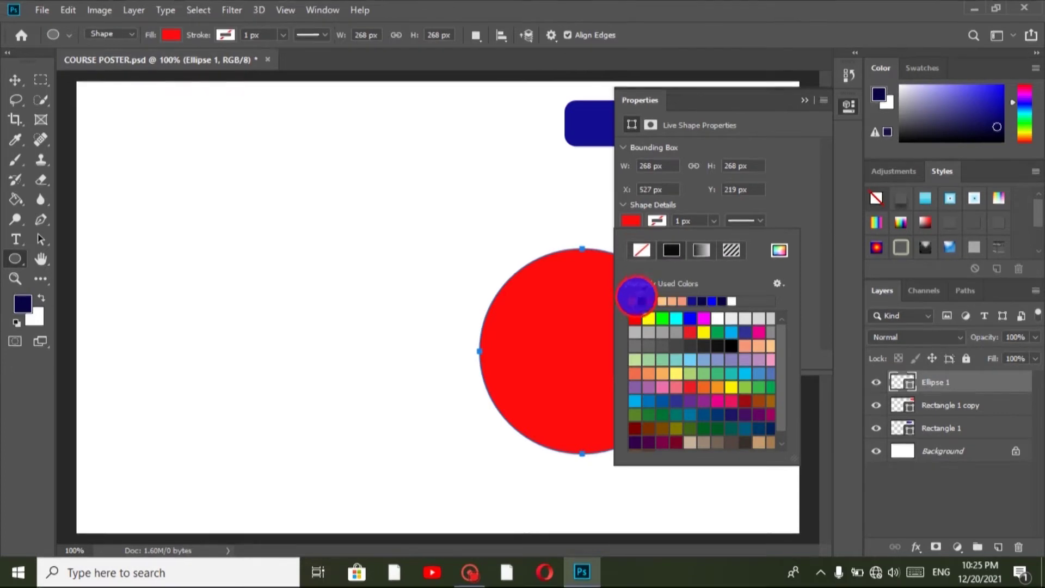
left_click(642, 300)
left_click(805, 99)
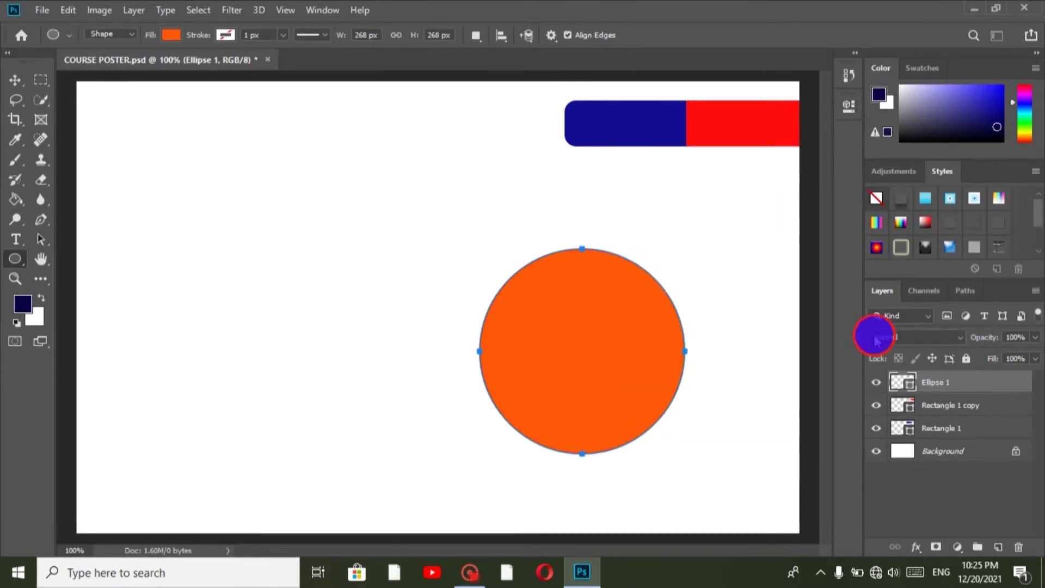
Duplicate the orange circle's layer and fill the copy with white
key("ctrl+j")
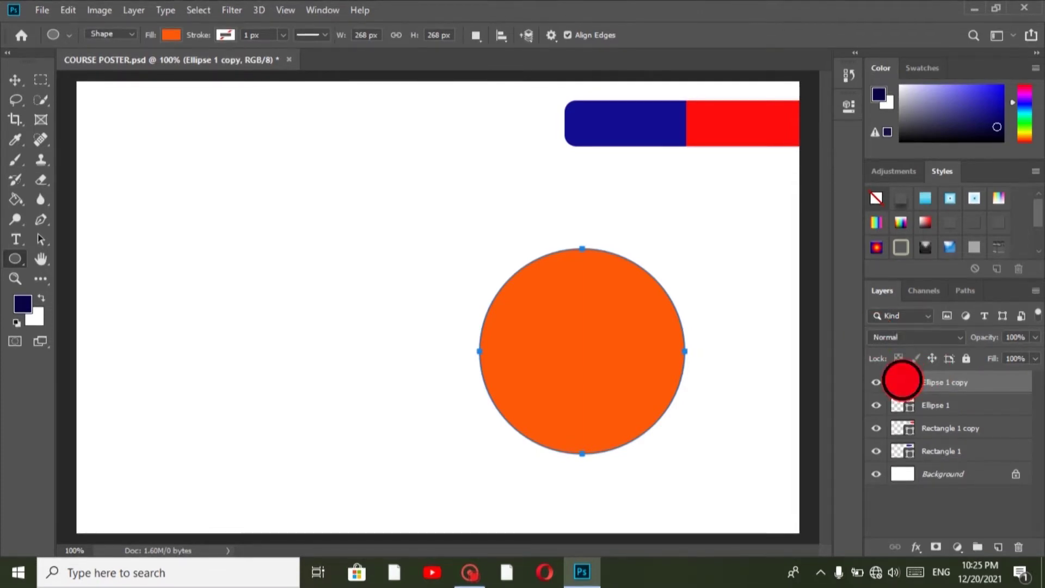
double_click(902, 381)
left_click_drag(430, 218, 244, 23)
left_click(658, 97)
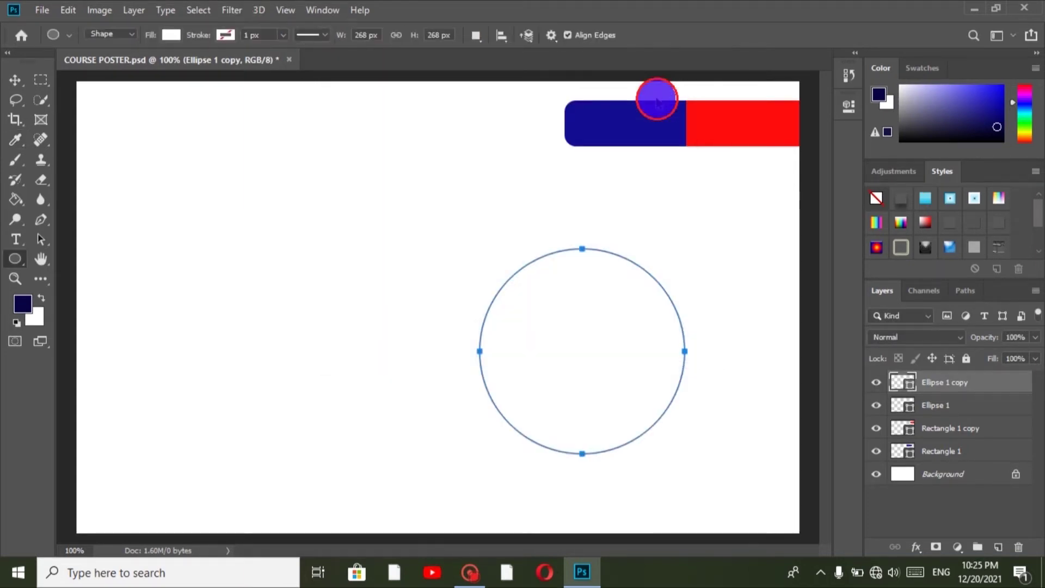
Scale the white circle about its centre to about 95.5% so a thin orange ring surrounds it
key("ctrl+t")
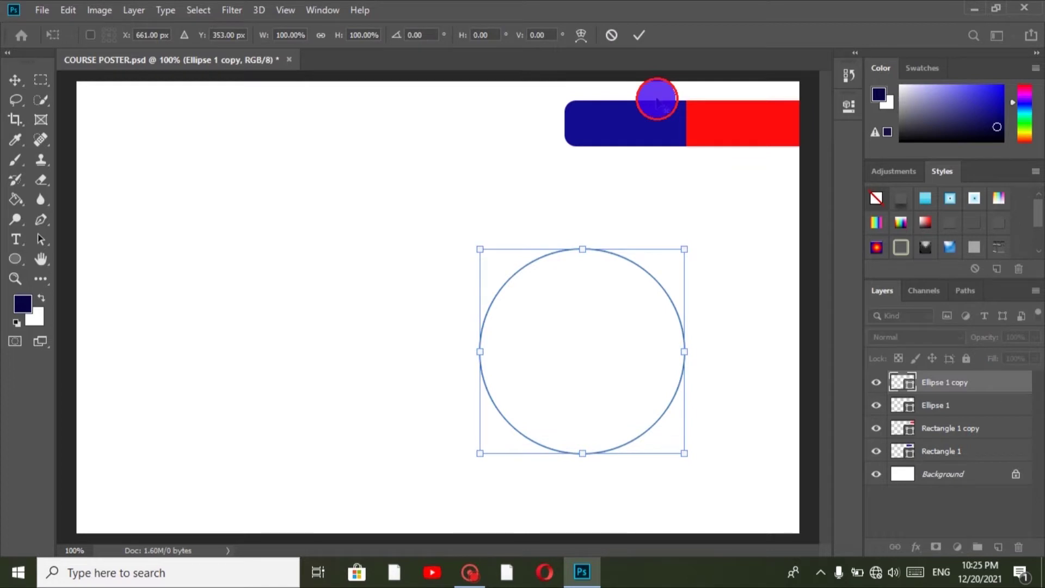
left_click_drag(685, 247, 679, 252)
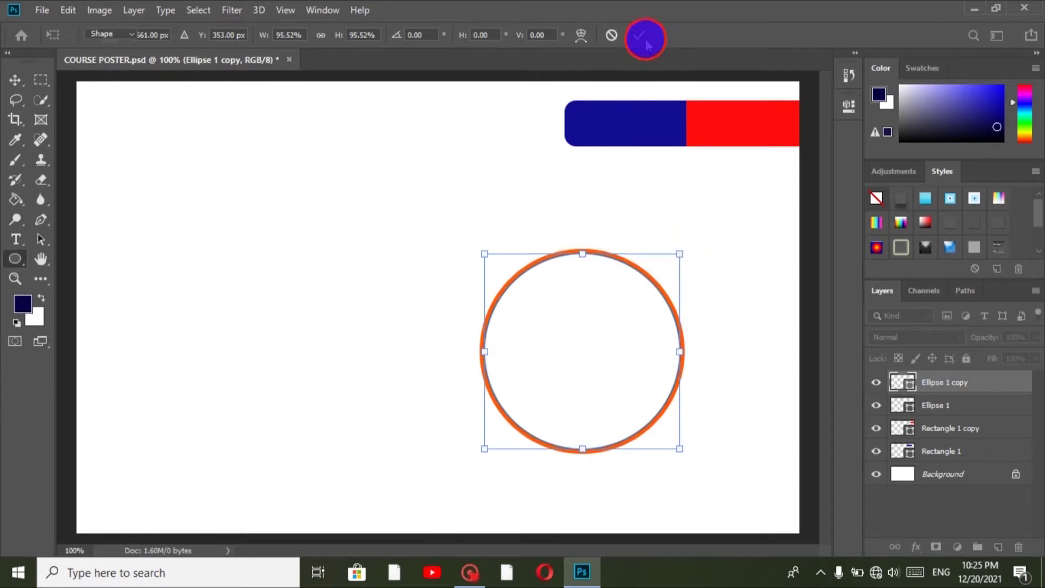
left_click(642, 38)
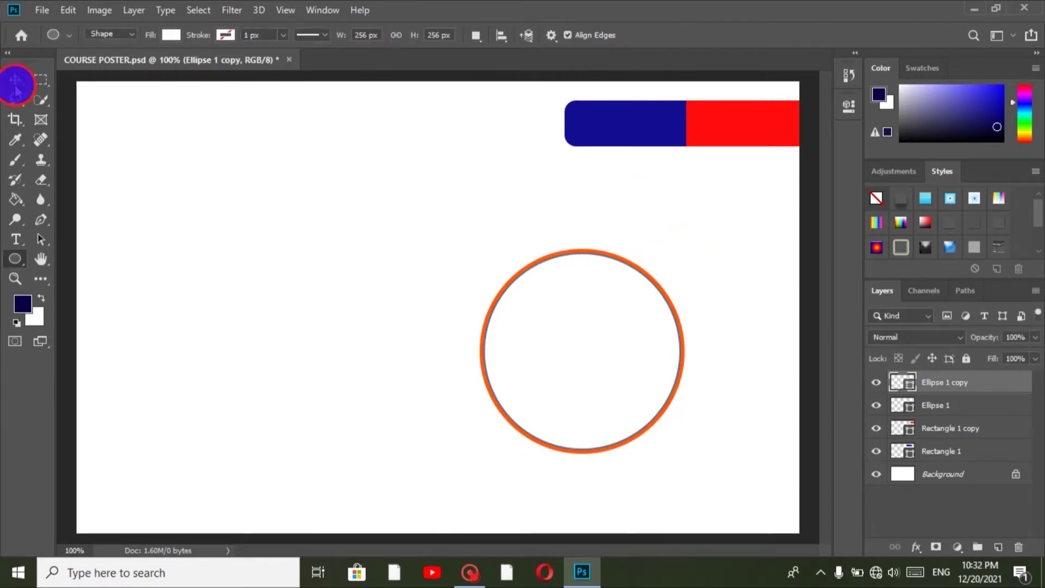
Select both circle layers and move them together up and right to about X 710 px, Y 296 px
left_click(15, 82)
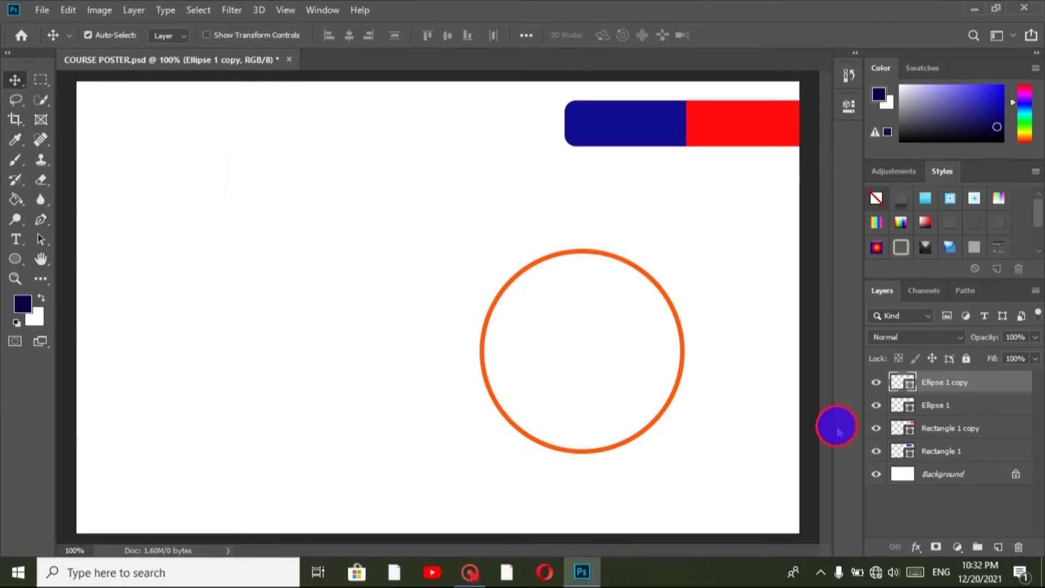
left_click(935, 405, "shift")
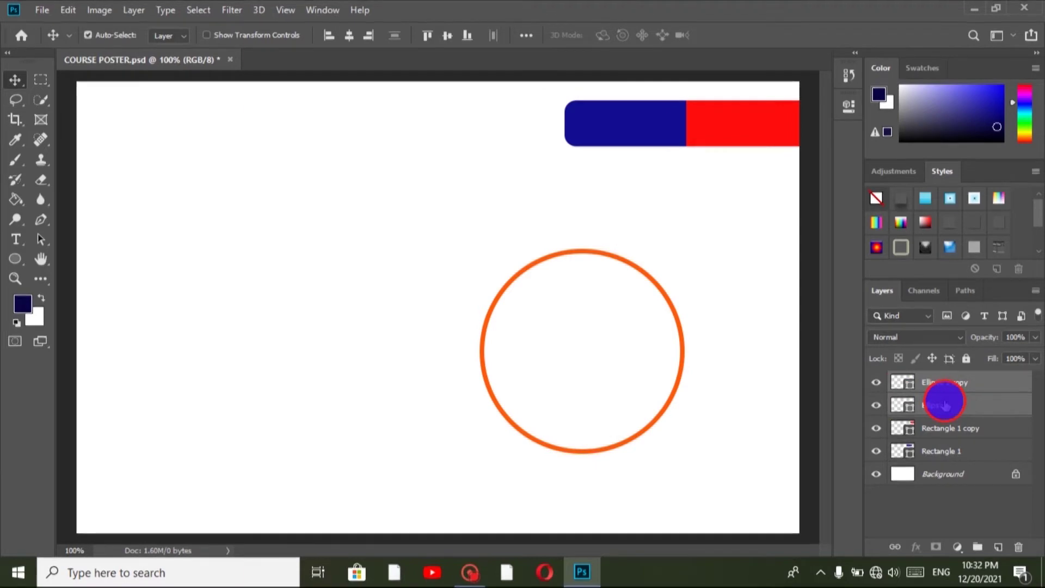
key("ctrl+t")
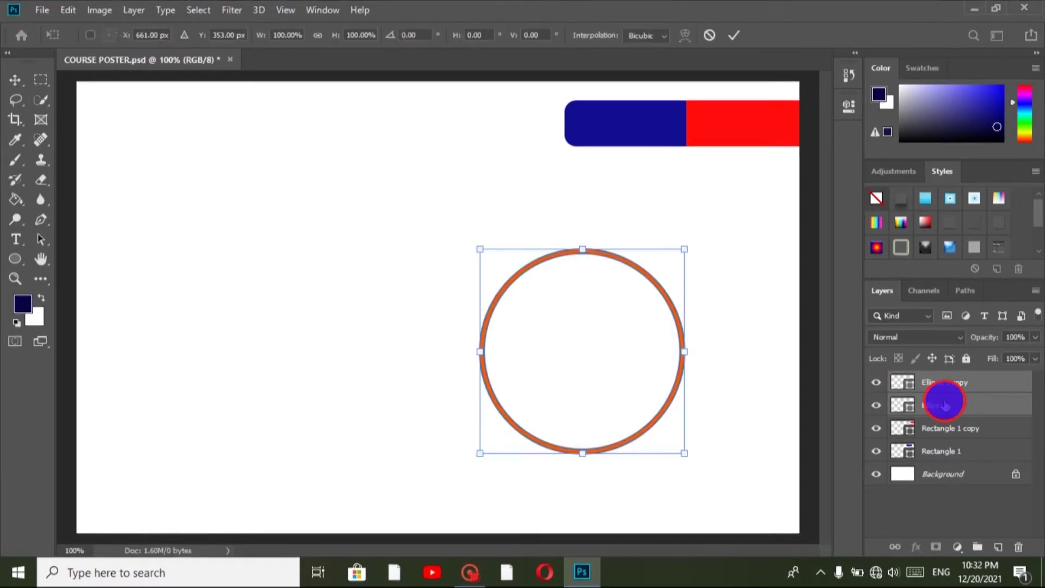
left_click_drag(568, 331, 601, 311)
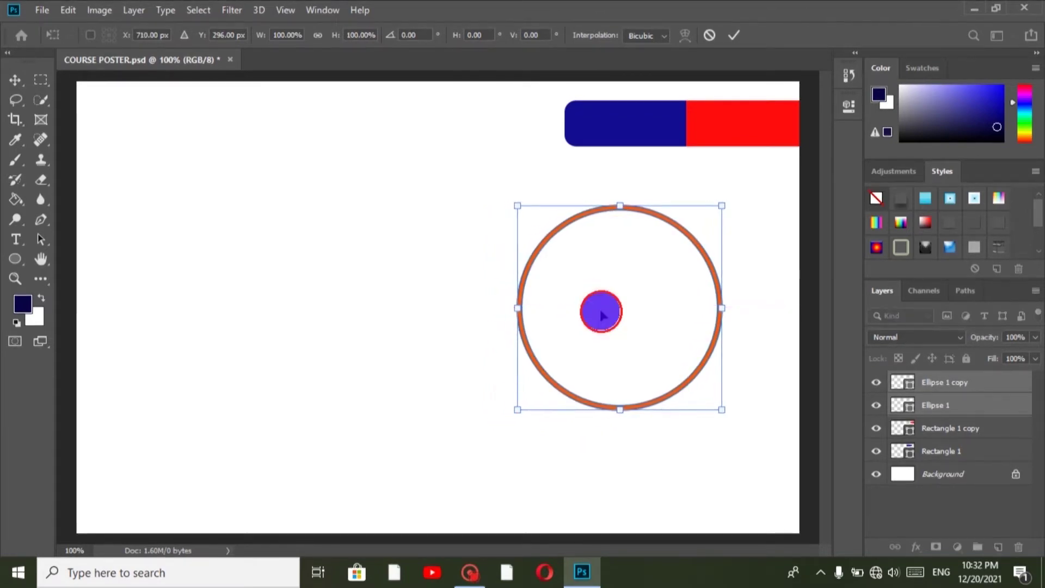
left_click(735, 39)
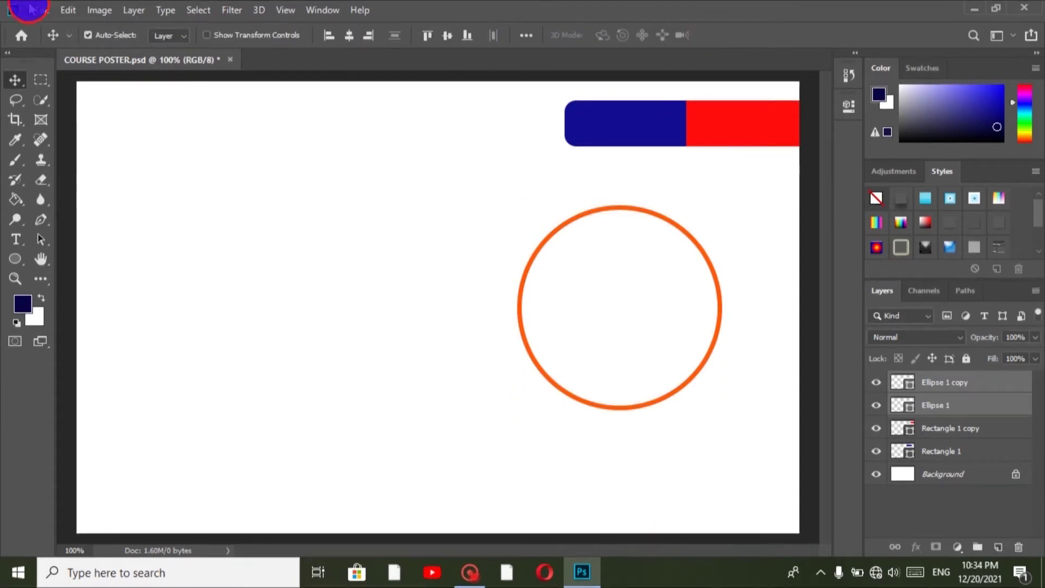
left_click(32, 9)
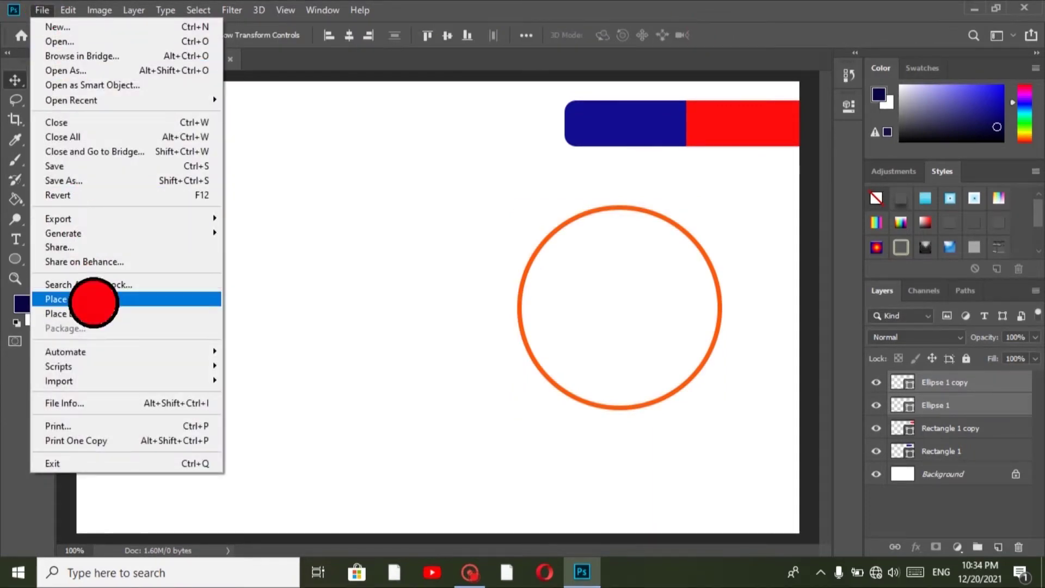
left_click(93, 303)
left_click(467, 131)
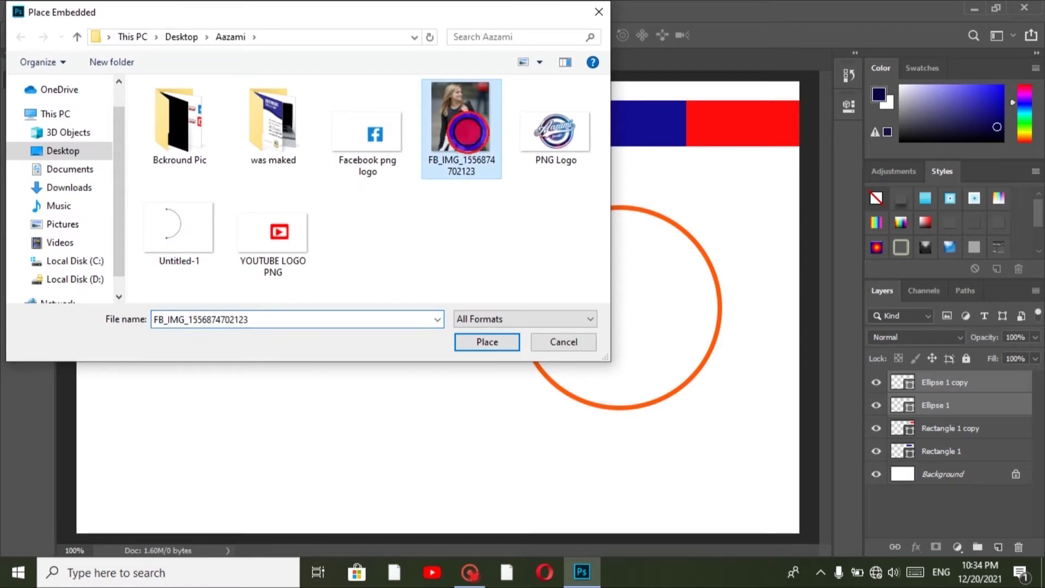
left_click(490, 341)
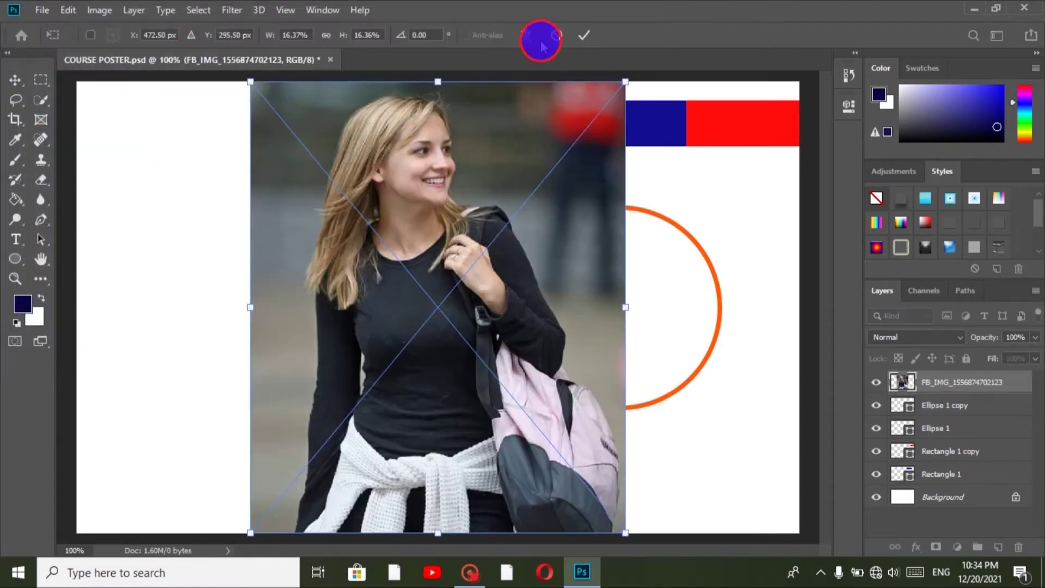
Scale the placed photo to about 9.6% and position it over the orange-ringed circle, at about Y 312.5 px
left_click_drag(622, 77, 472, 272)
left_click_drag(398, 313, 656, 232)
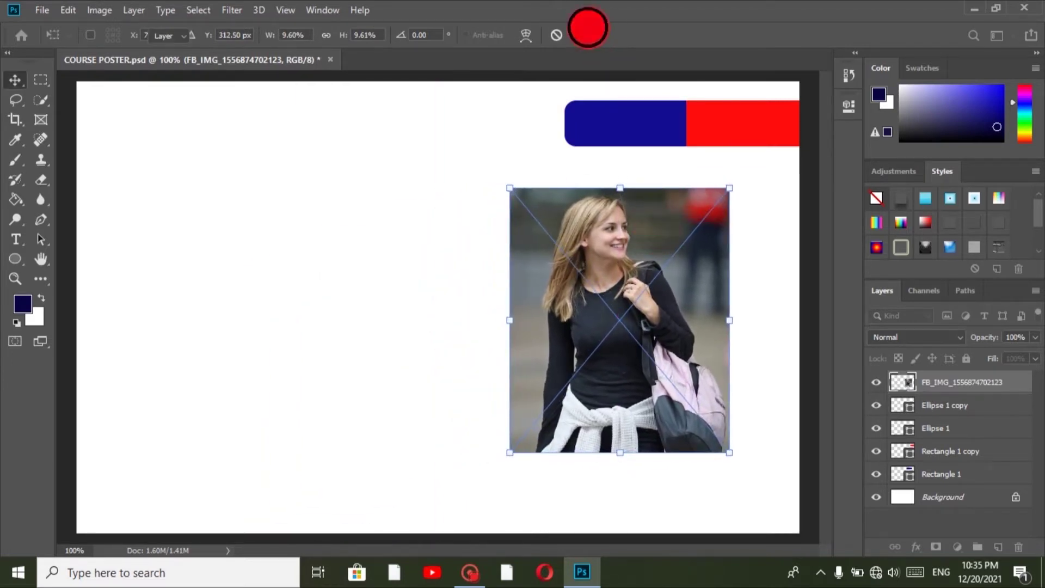
left_click(587, 30)
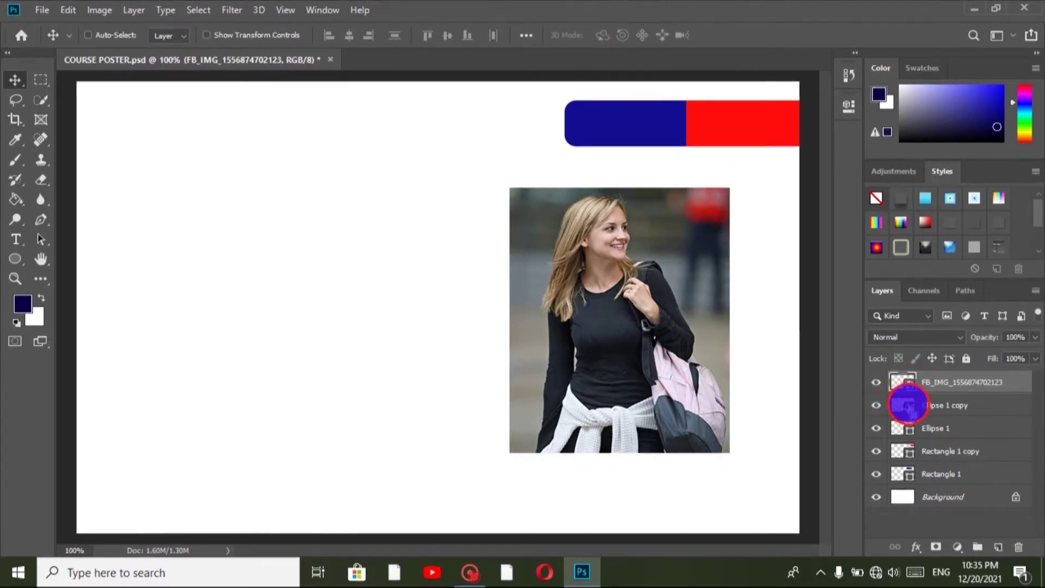
Clip the photo to the white circle layer with a clipping mask and leave no selection active
left_click(902, 405, "ctrl")
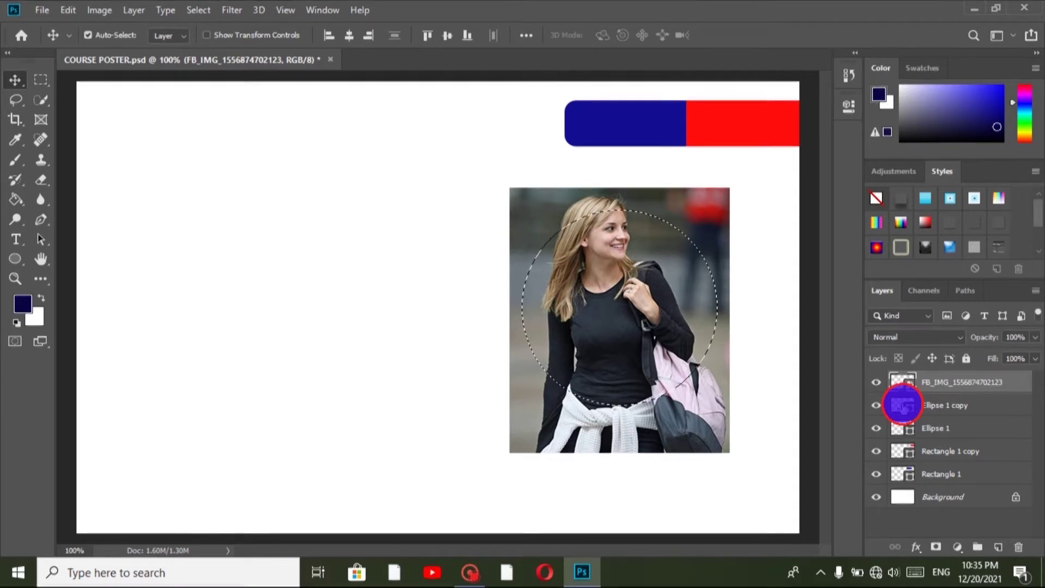
right_click(970, 382)
left_click(841, 332)
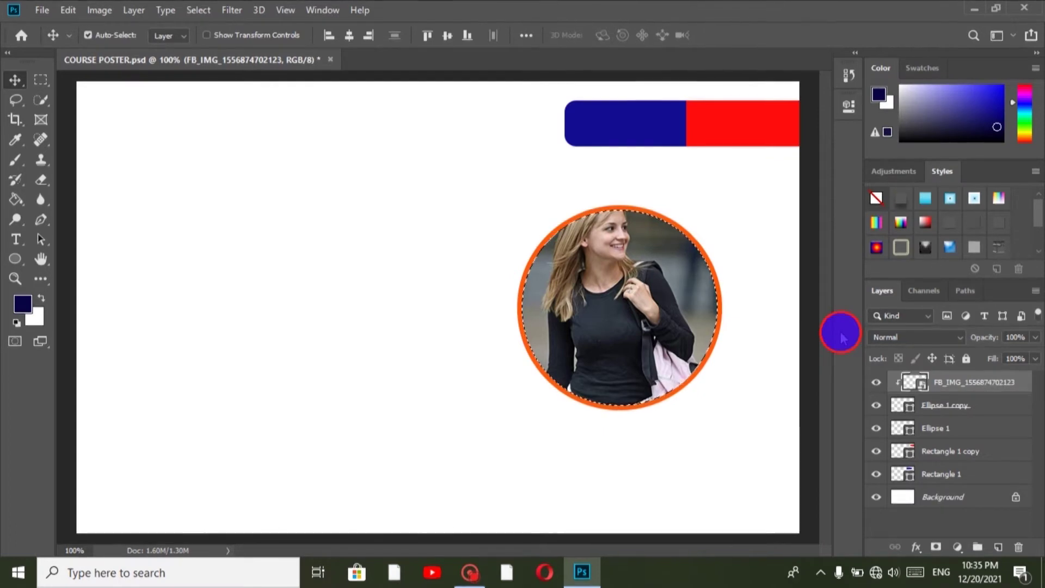
key("ctrl+d")
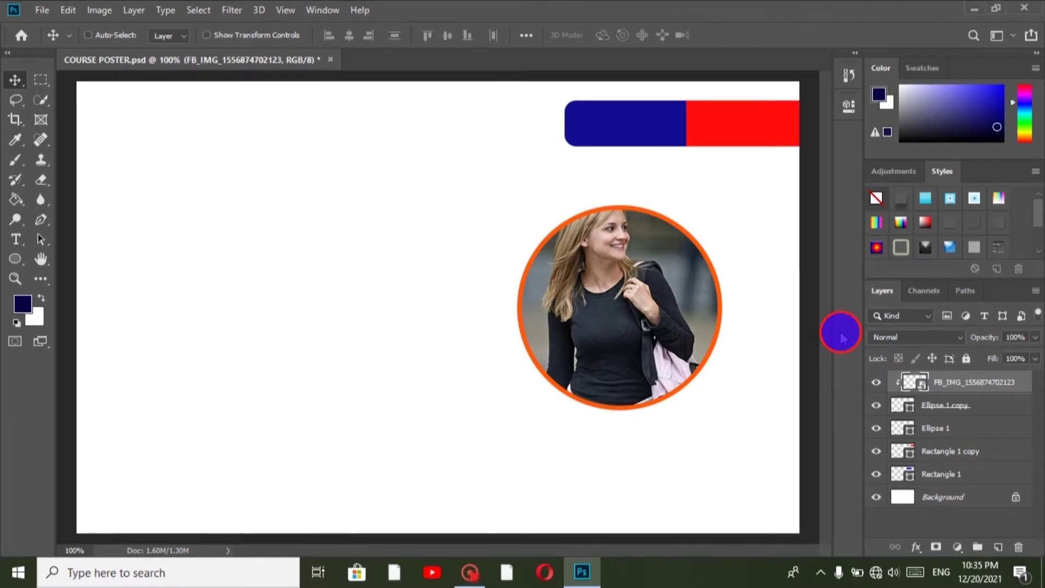
Scale the clipped photo to about 8.63% and centre it in the ring at about X 709.6 px, Y 320.9 px
key("ctrl+t")
key("Down")
key("Down")
key("Down")
key("Down")
key("Down")
key("Down")
key("Down")
key("Down")
key("Down")
key("Down")
key("Down")
key("Down")
key("Down")
key("Down")
key("Down")
key("Down")
key("Down")
key("Down")
key("Down")
key("Down")
key("Down")
key("Down")
key("Down")
key("Down")
key("Down")
key("Down")
key("Down")
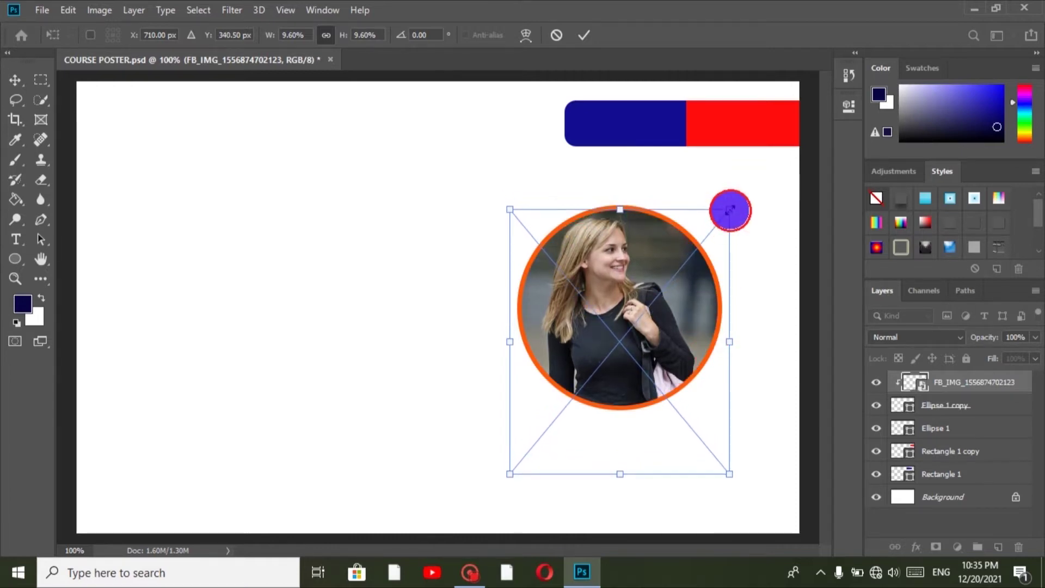
left_click_drag(727, 213, 706, 236)
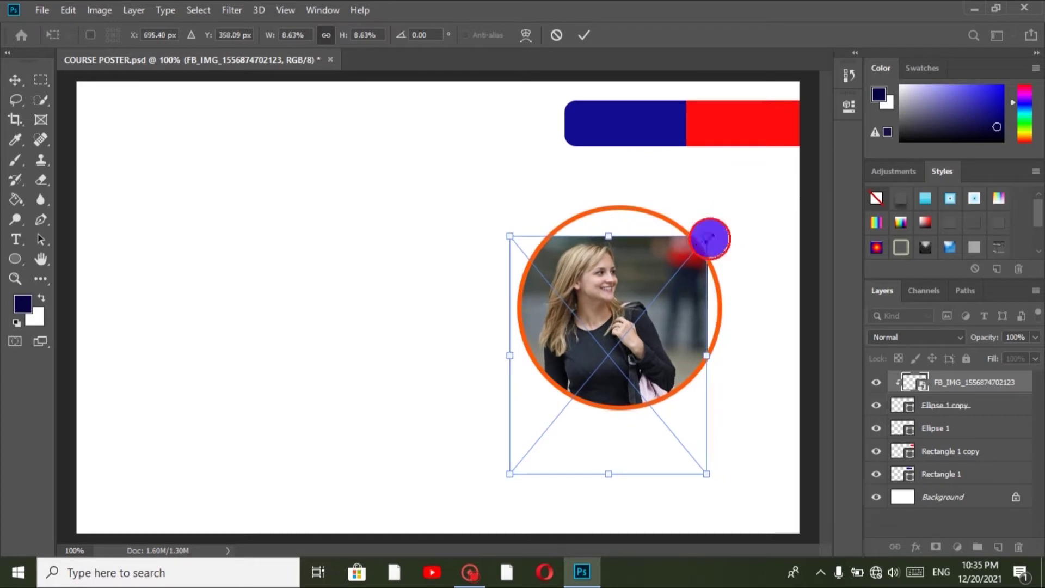
left_click_drag(637, 272, 652, 244)
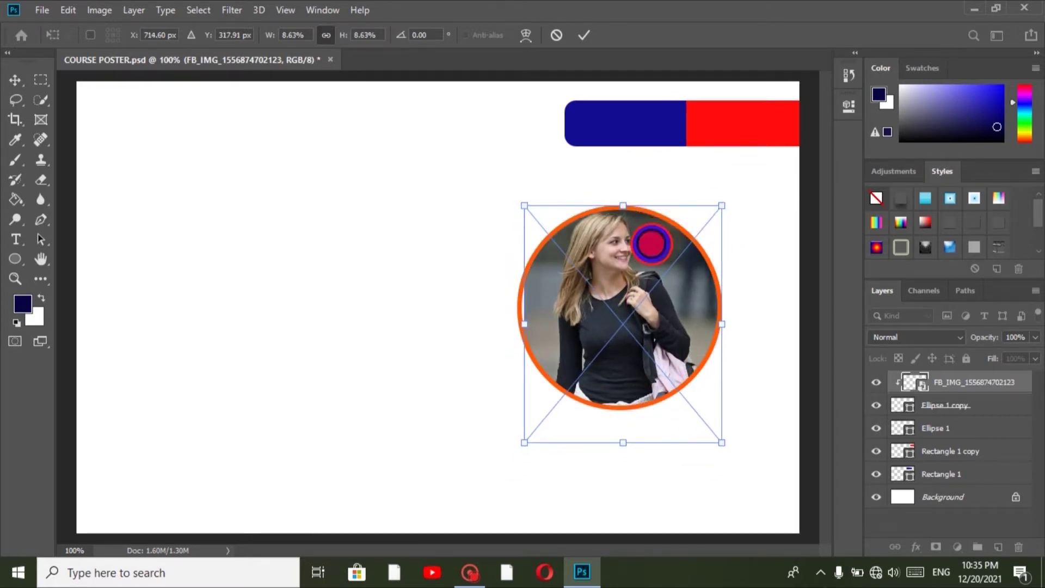
key("Left")
key("Left")
key("Left")
key("Left")
key("Left")
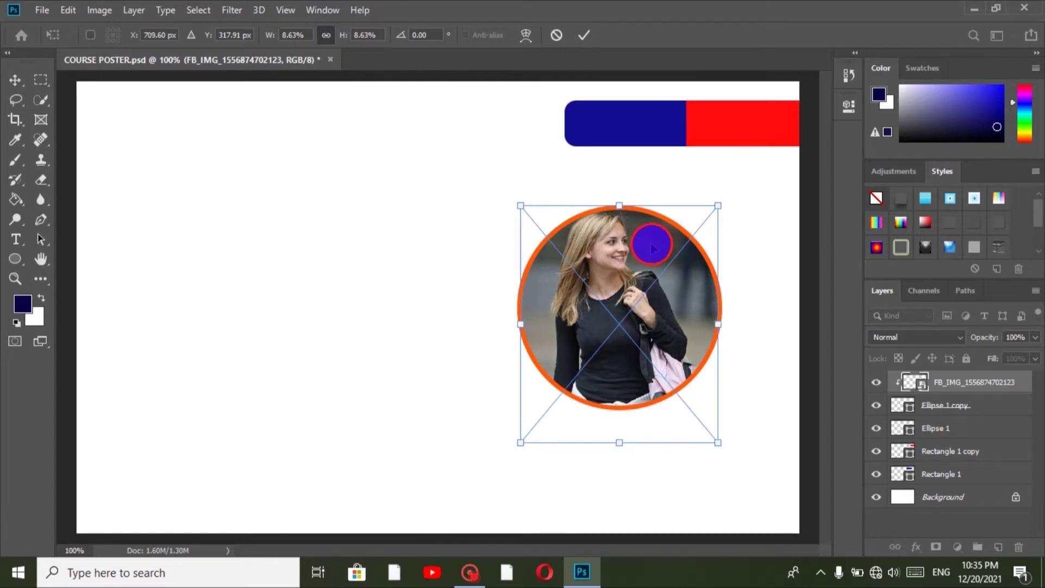
key("Down")
key("Down")
key("Down")
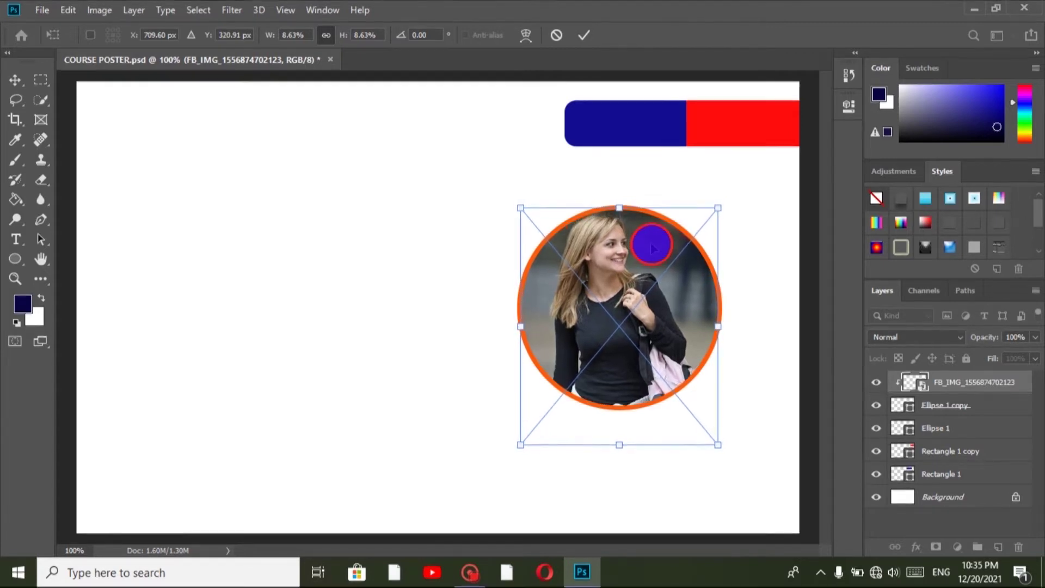
key("Return")
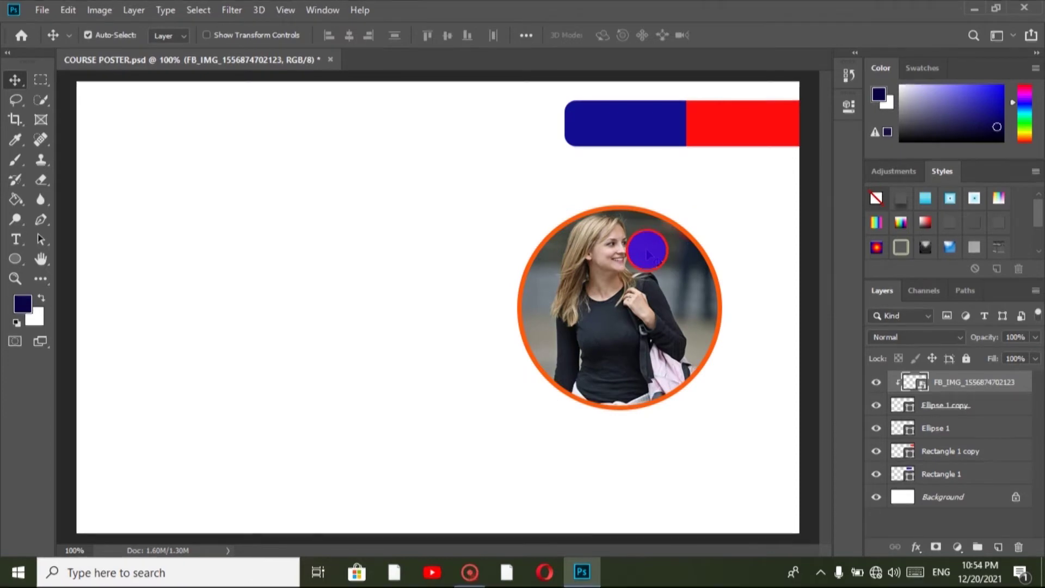
Draw a dark navy circle about 195 px in diameter overlapping the left edge of the photo circle
left_click(9, 264)
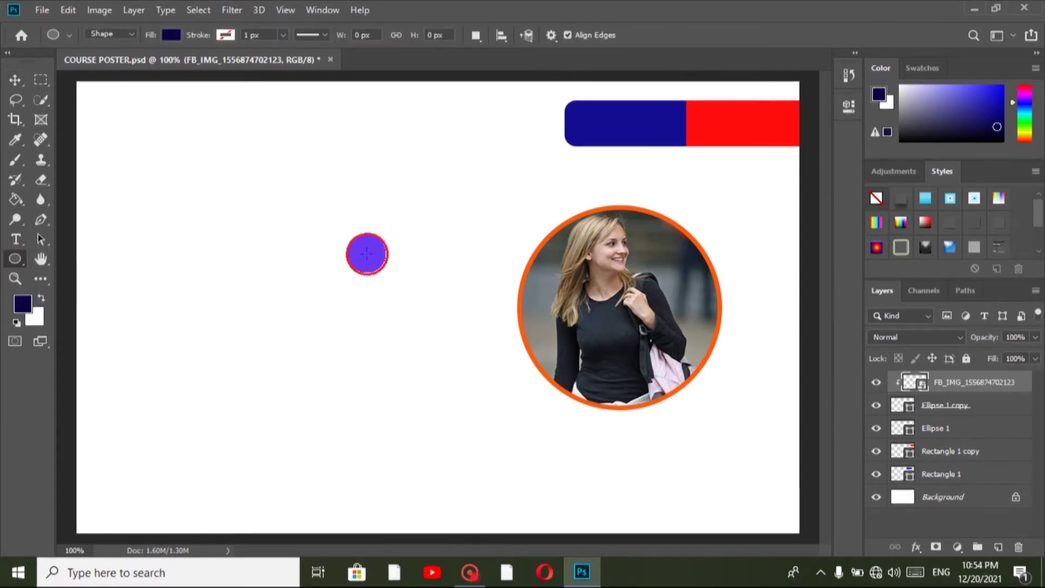
left_click_drag(396, 257, 612, 406)
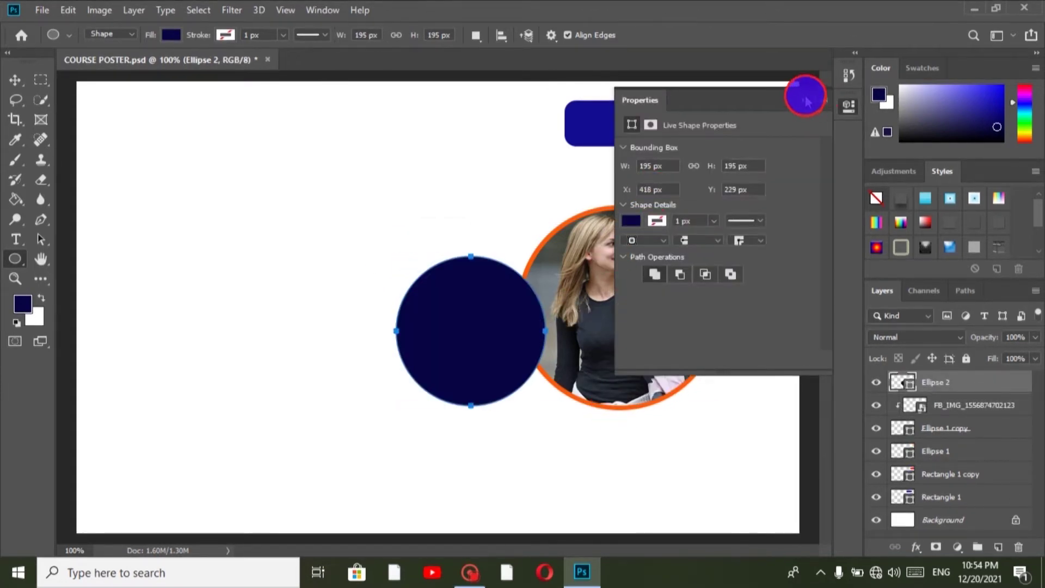
left_click(806, 95)
Duplicate the navy circle's layer and fill the copy with white (ffffff)
key("ctrl+j")
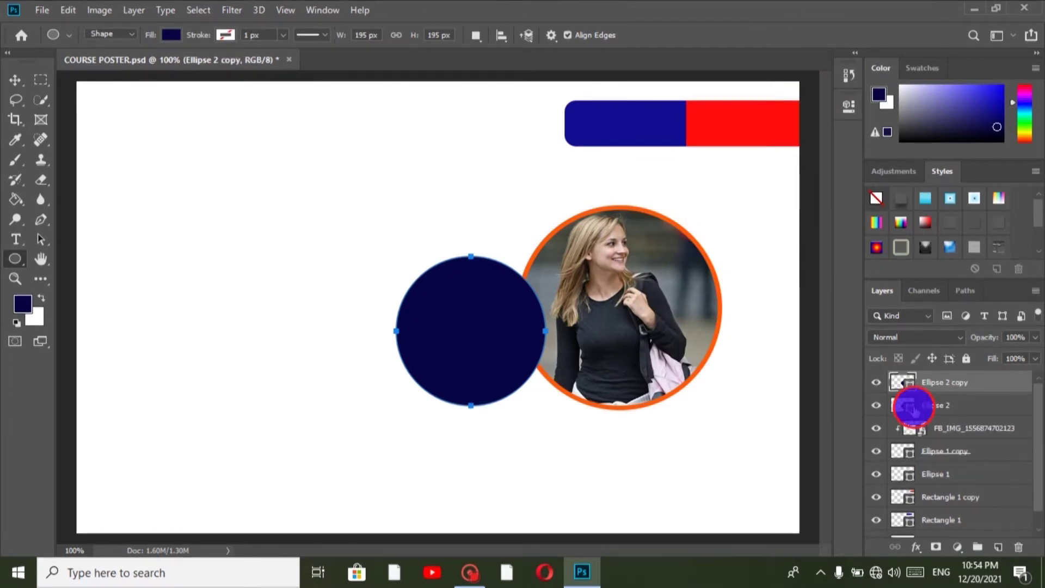
double_click(904, 380)
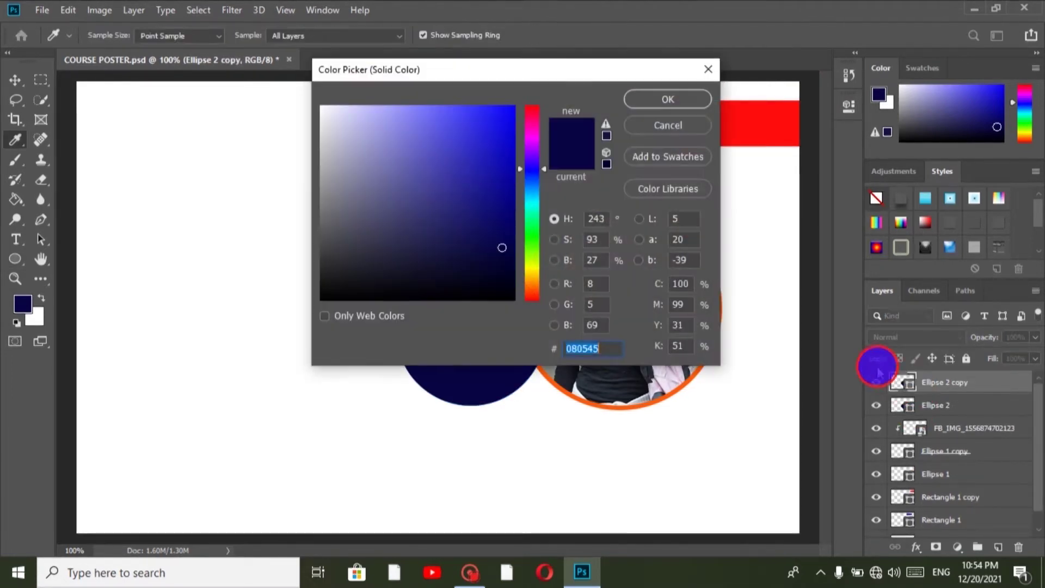
left_click_drag(341, 118, 303, 89)
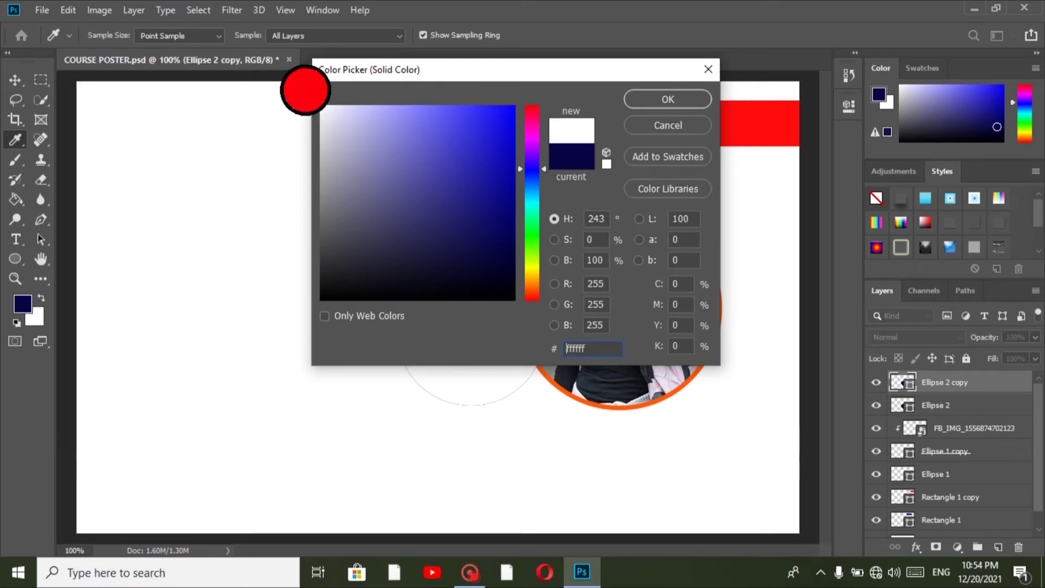
left_click(667, 99)
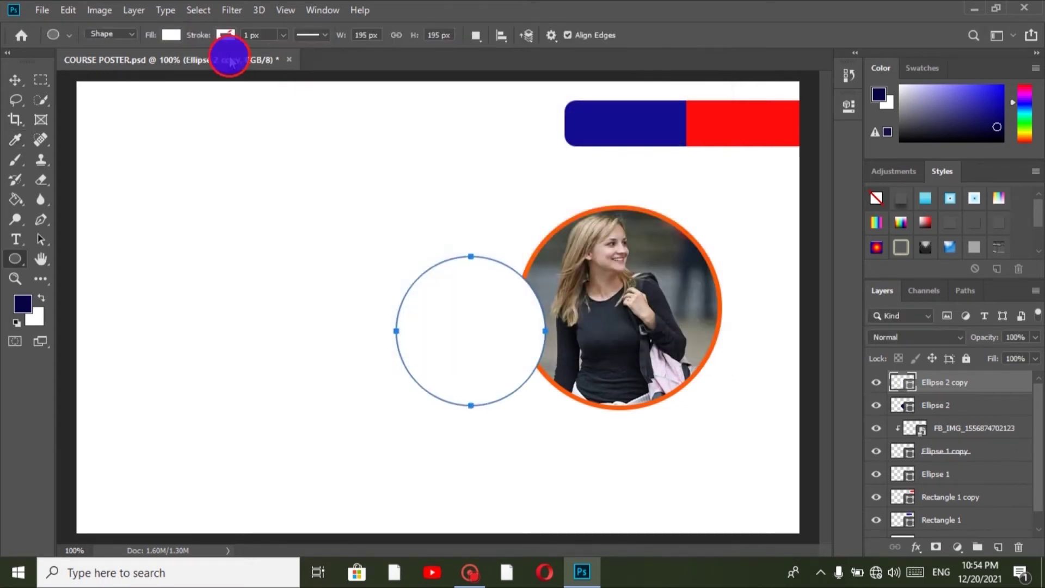
Remove the copied circle's fill and give it a white stroke 4 px wide
left_click(172, 35)
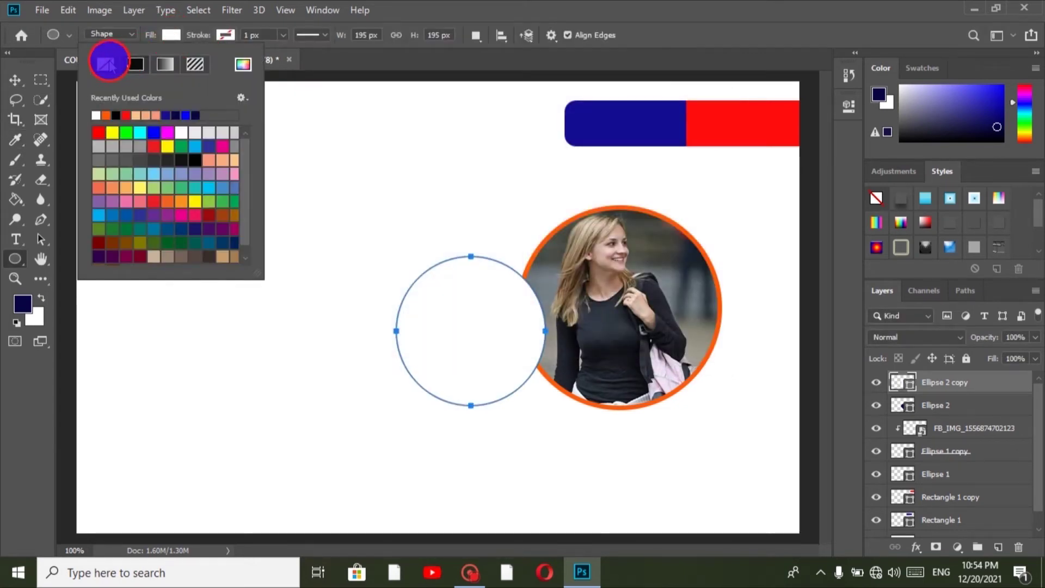
left_click(108, 61)
left_click(232, 31)
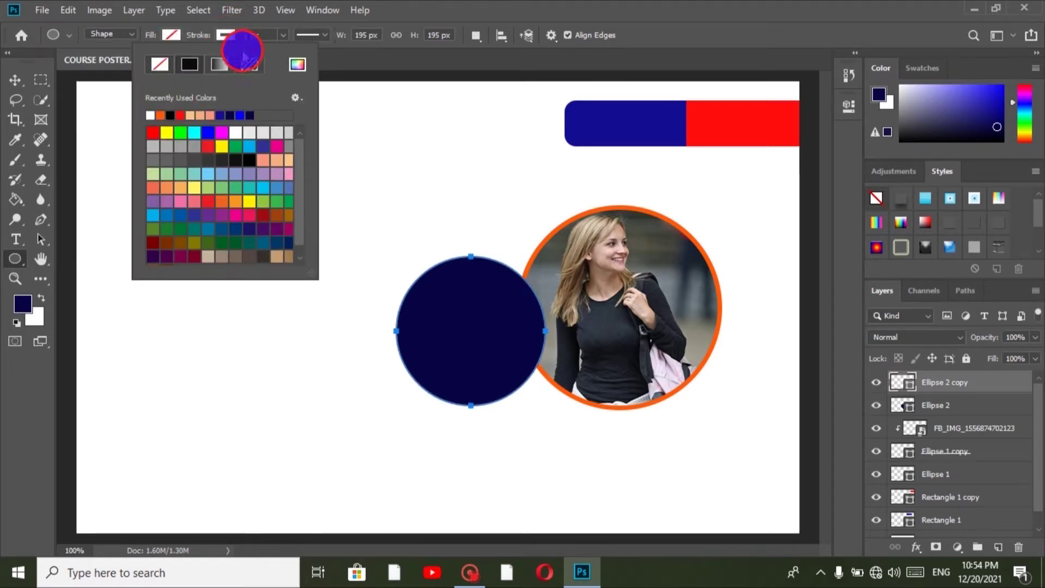
left_click(264, 33)
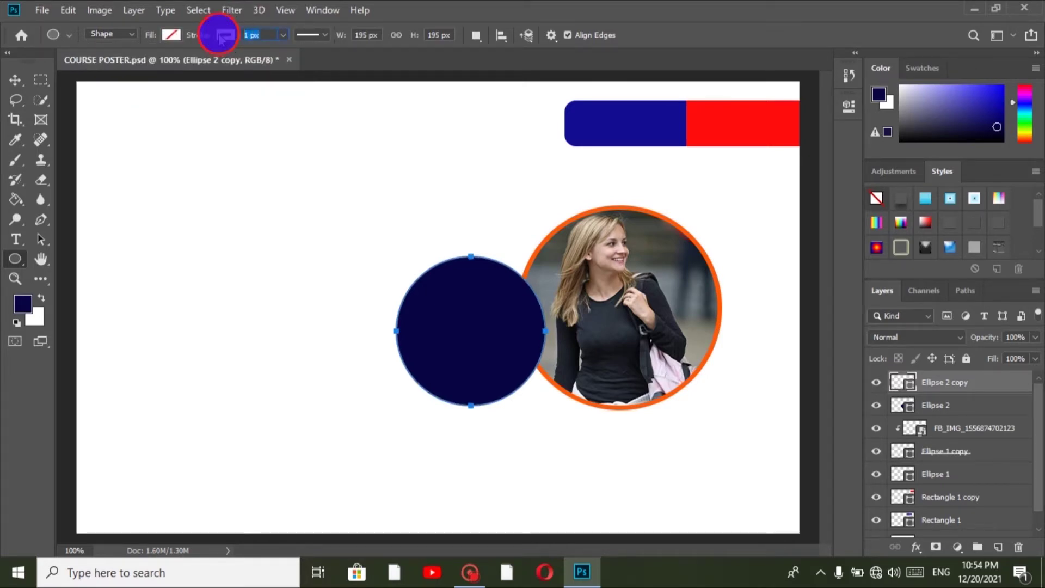
key("Return")
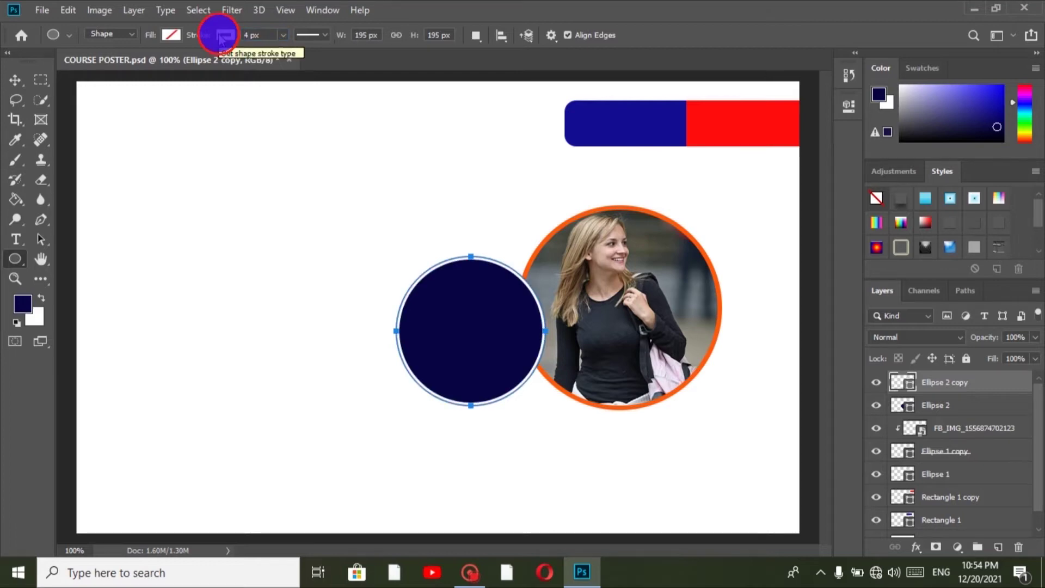
Change the copied circle's white outline to the dotted stroke style
left_click(321, 35)
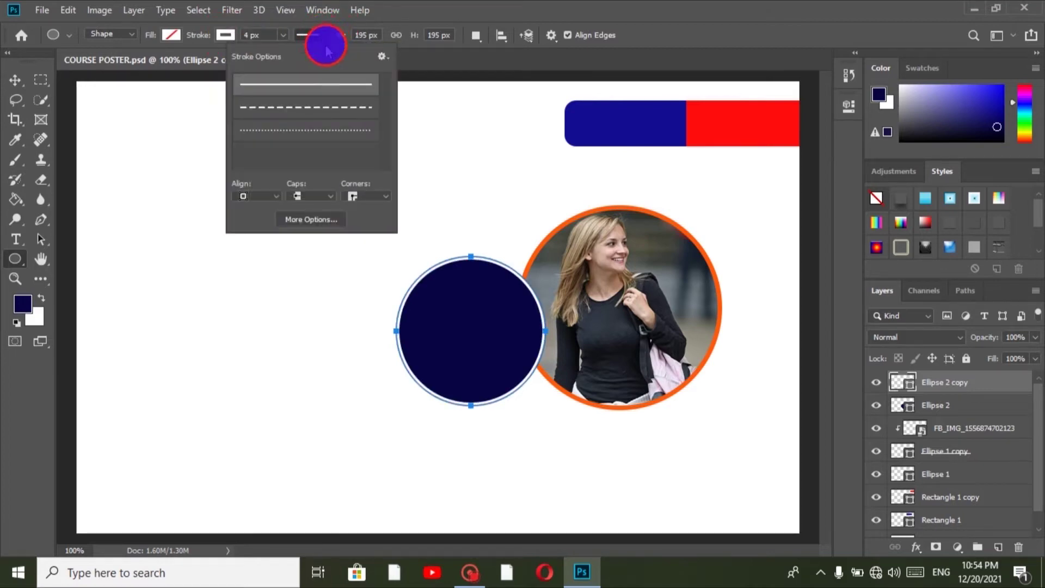
left_click(319, 136)
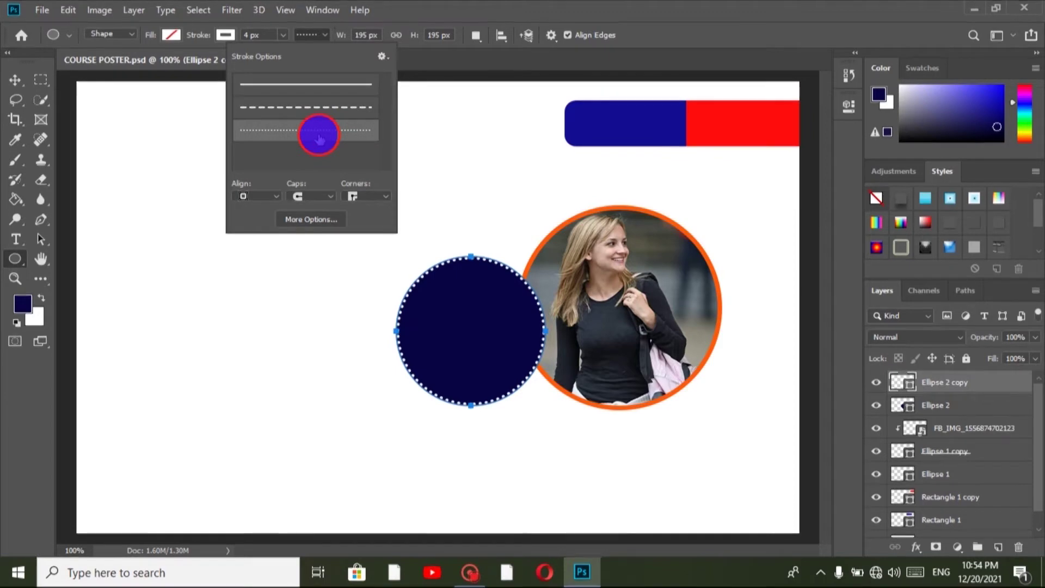
key("Return")
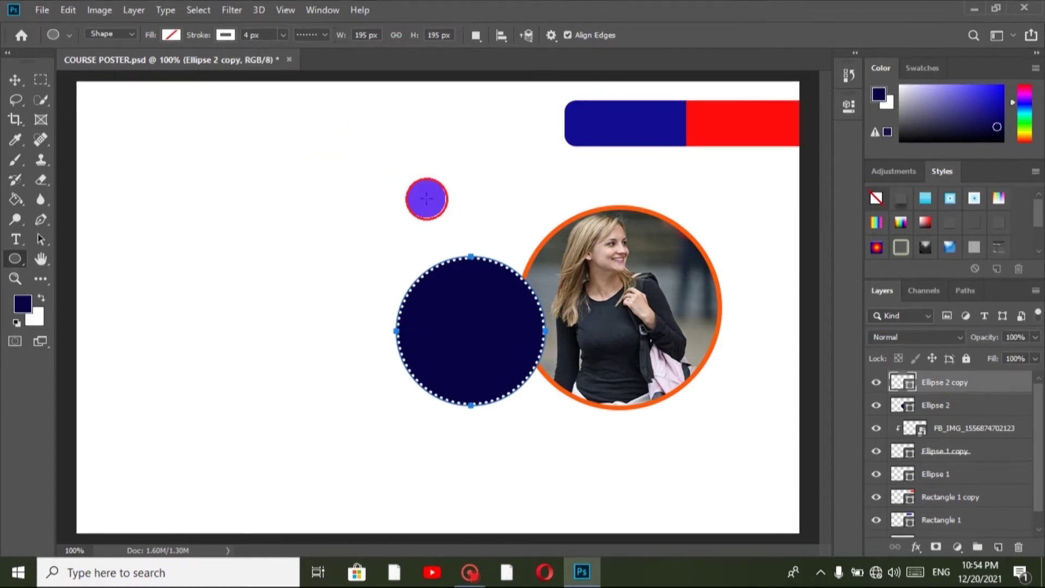
Scale the dotted ring about its centre to about 92.3% so it sits just inside the navy circle
key("ctrl+t")
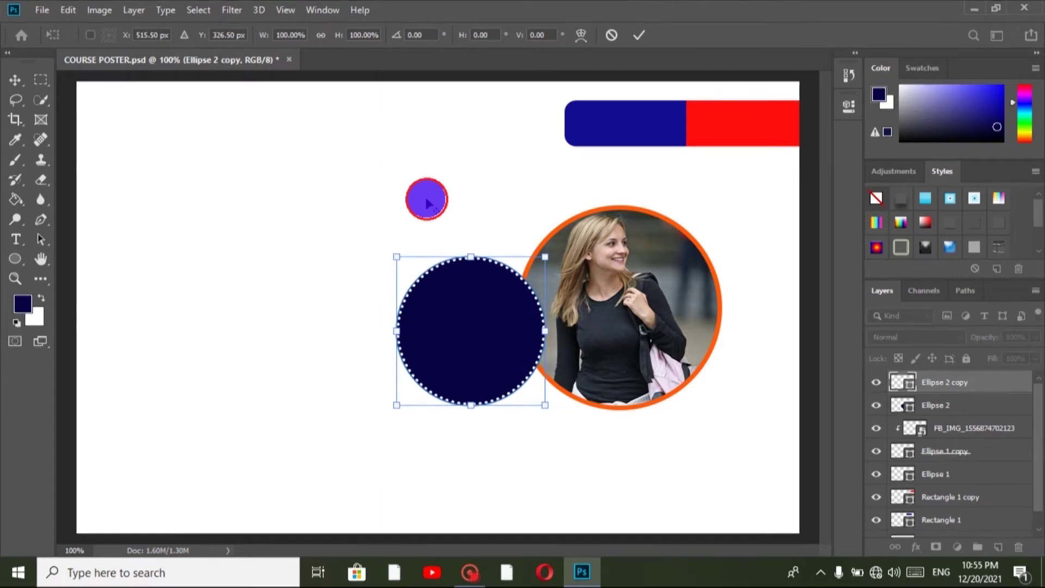
left_click_drag(544, 258, 539, 264)
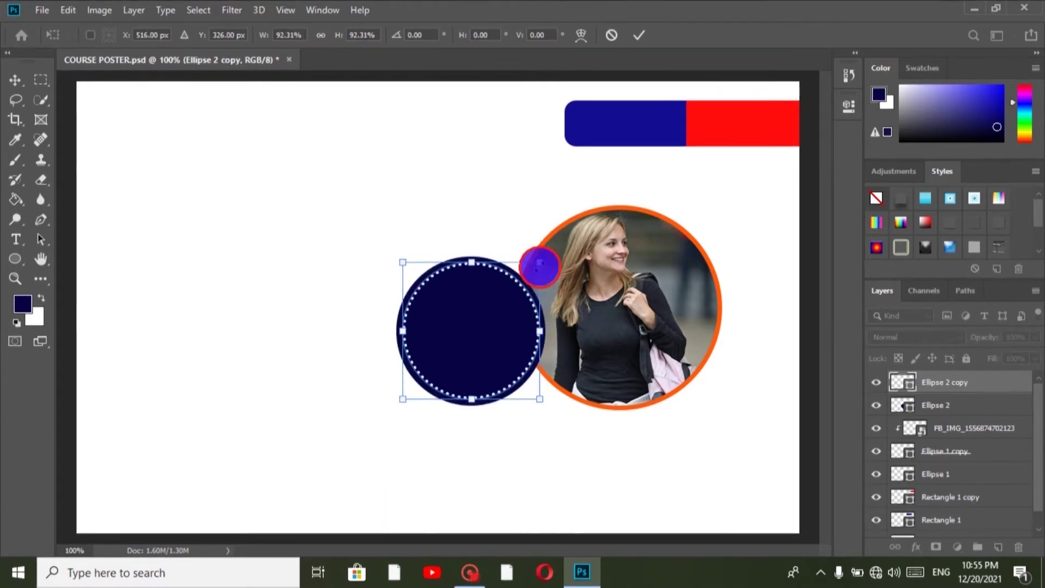
left_click(637, 35)
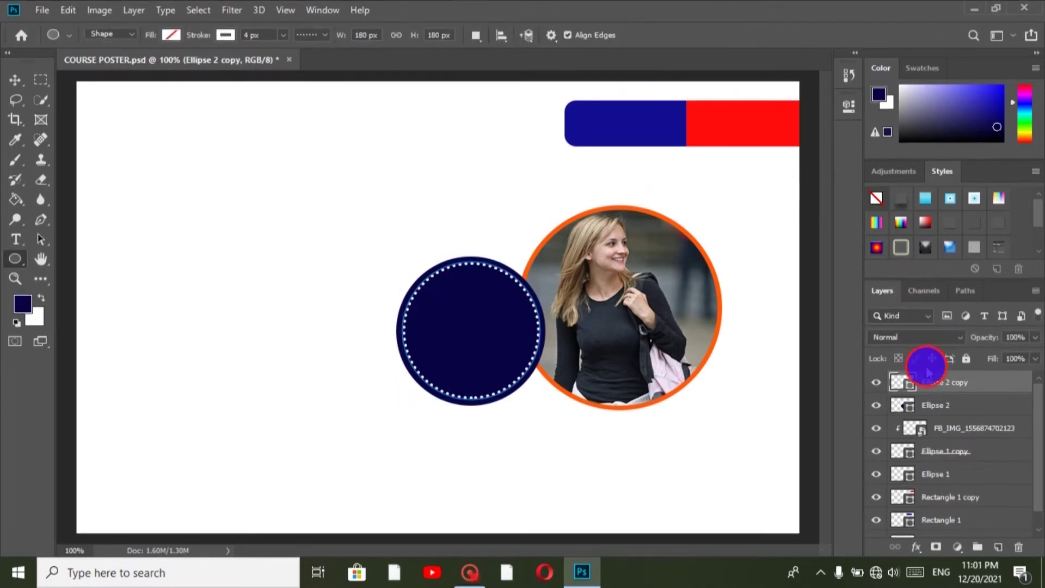
Move the navy circle and dotted ring layers together to just above the Background layer
left_click(932, 405)
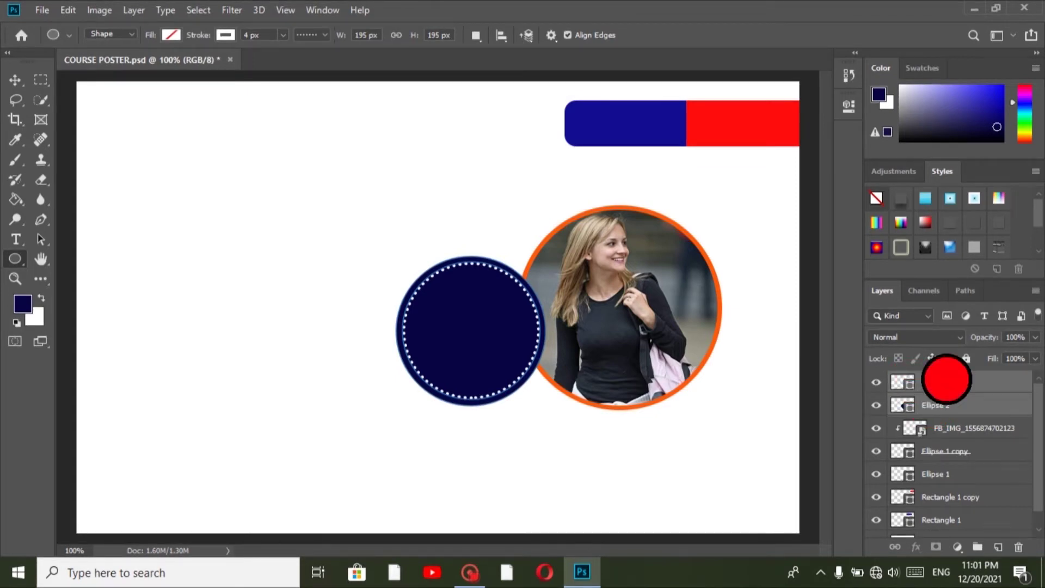
left_click_drag(947, 380, 933, 509)
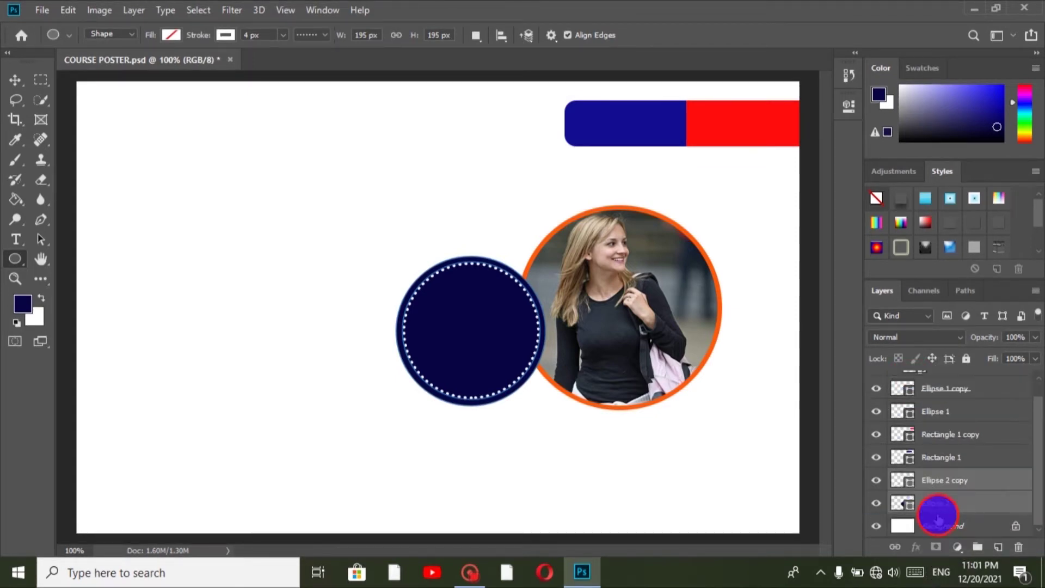
left_click(1024, 435)
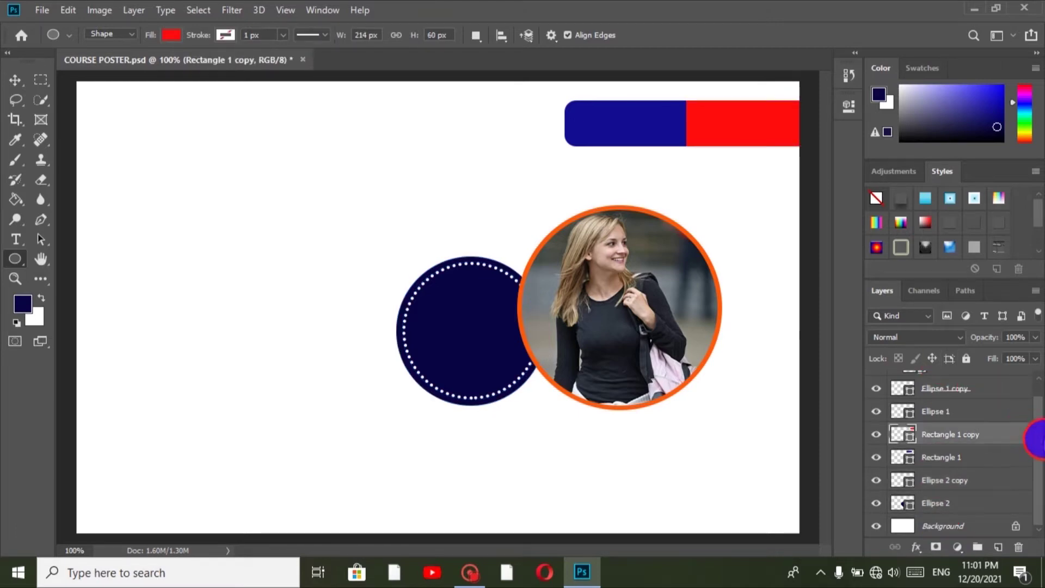
Draw an ellipse about 171 by 167 px above the photo layer, overlapping the navy circle and the photo
left_click_drag(1040, 440, 1037, 399)
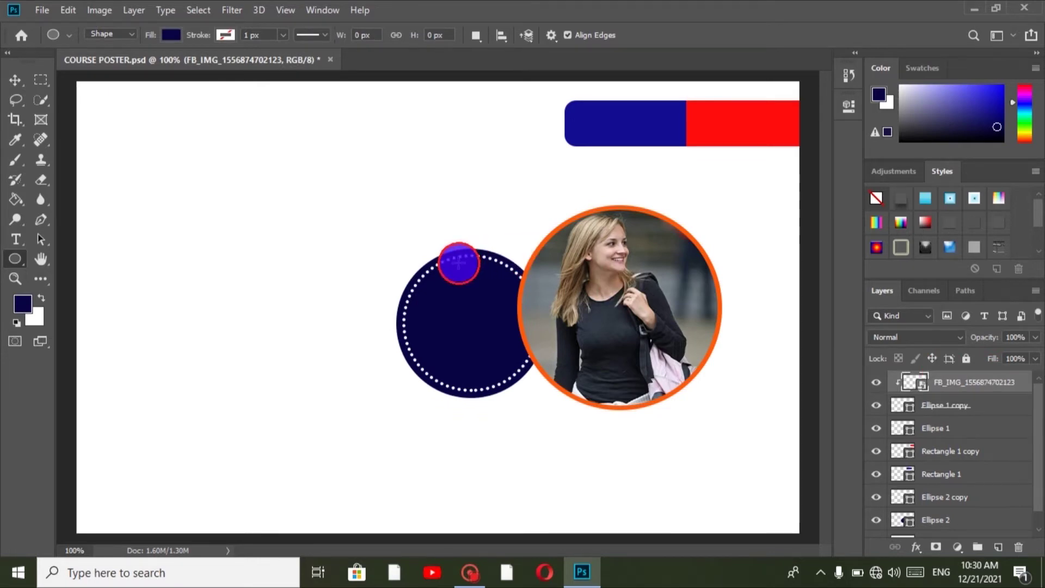
left_click_drag(460, 263, 589, 389)
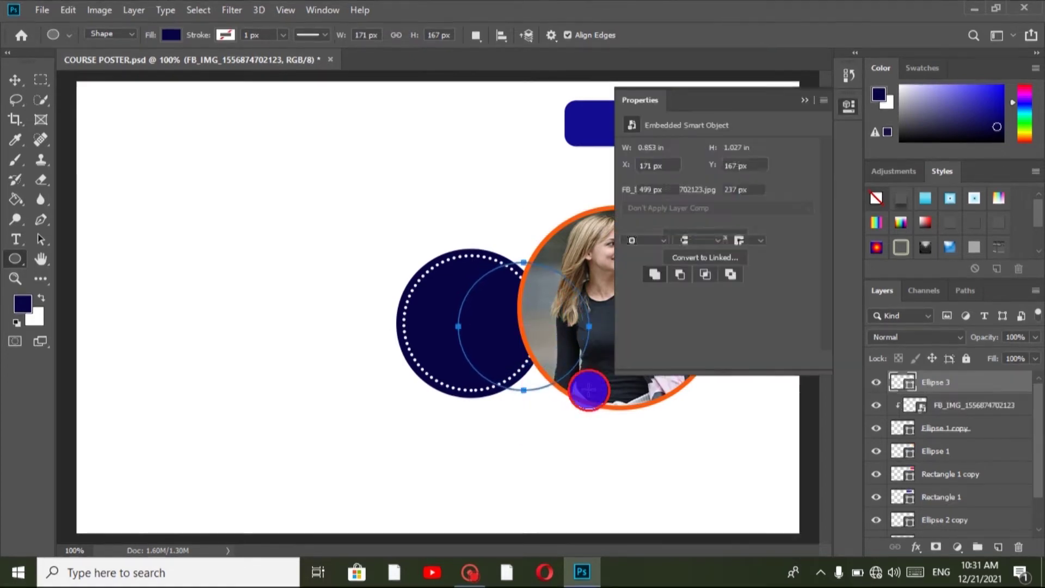
Fill the new ellipse with the recently used orange
left_click(633, 221)
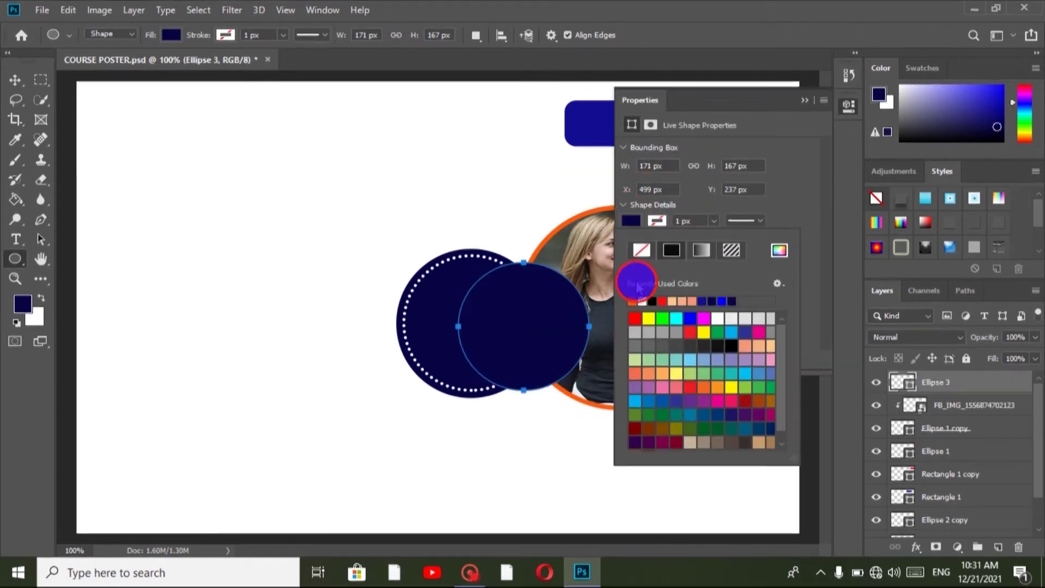
left_click(634, 301)
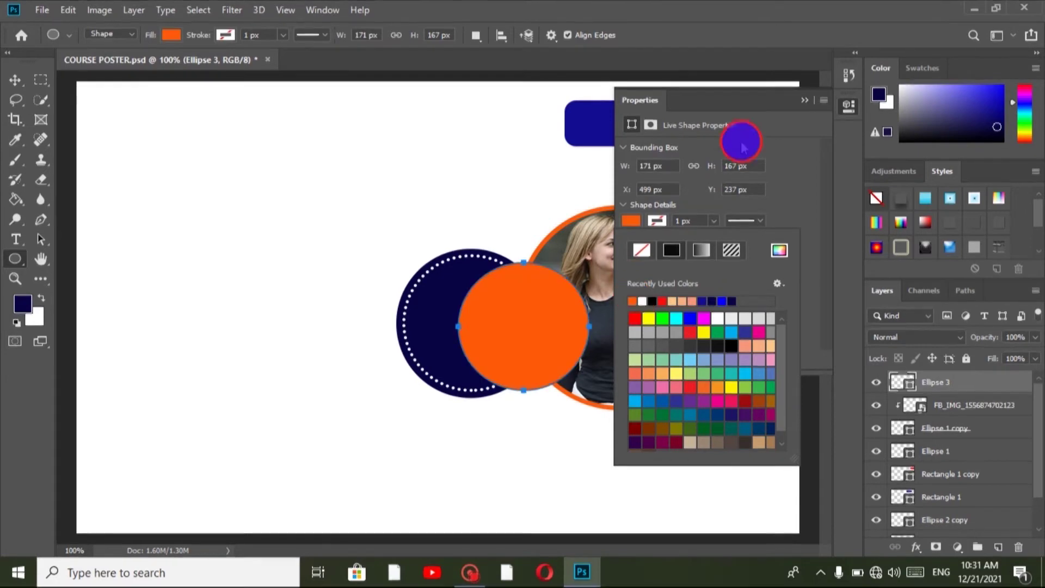
left_click(805, 103)
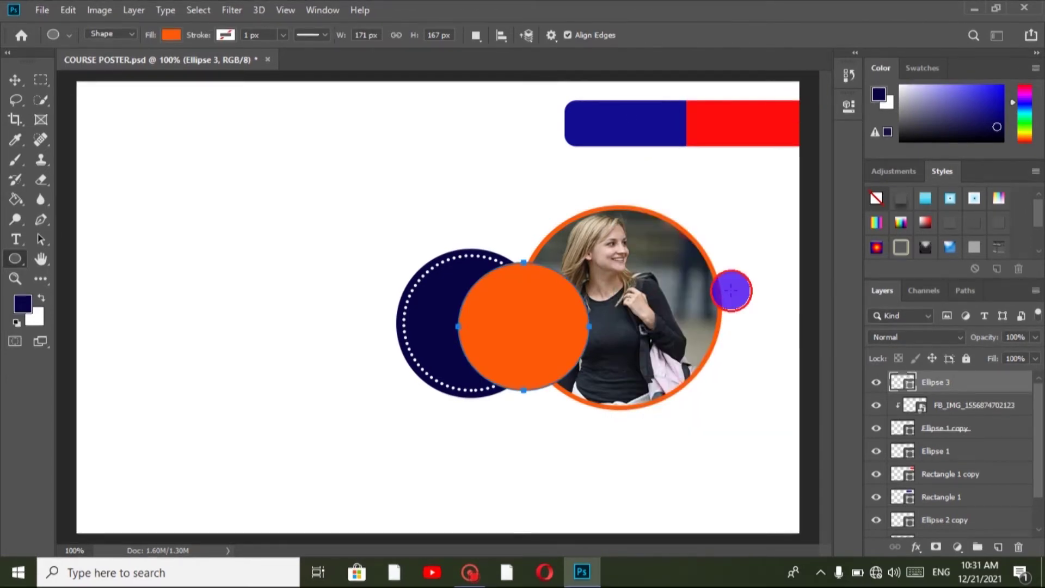
Move the orange circle over the navy circle, inside the dotted ring's left edge, centred at about X 530.5 px, Y 317 px
key("ctrl+t")
left_click_drag(534, 315, 497, 315)
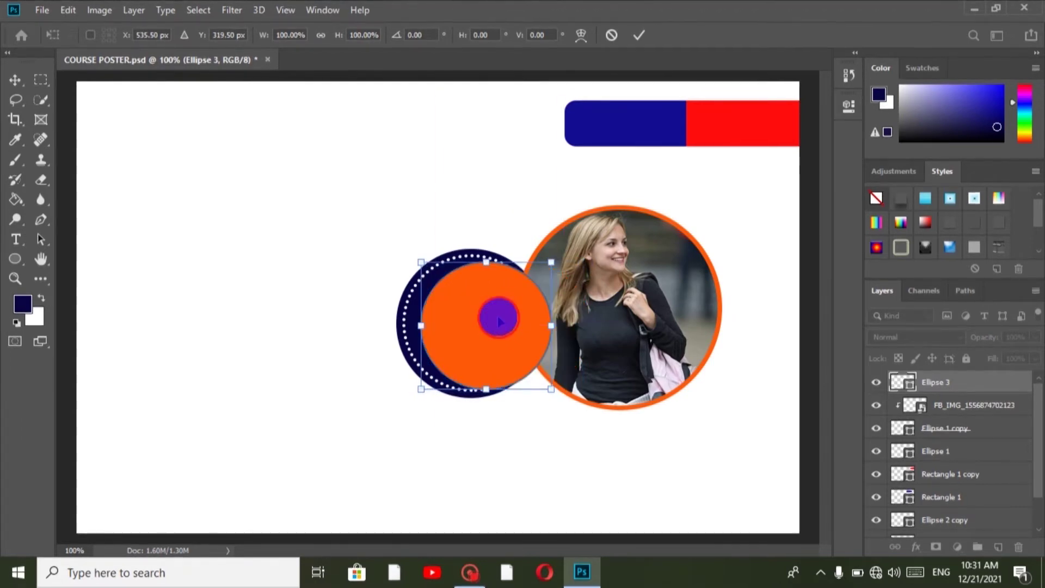
key("Left")
key("Left")
key("Left")
key("Left")
key("Left")
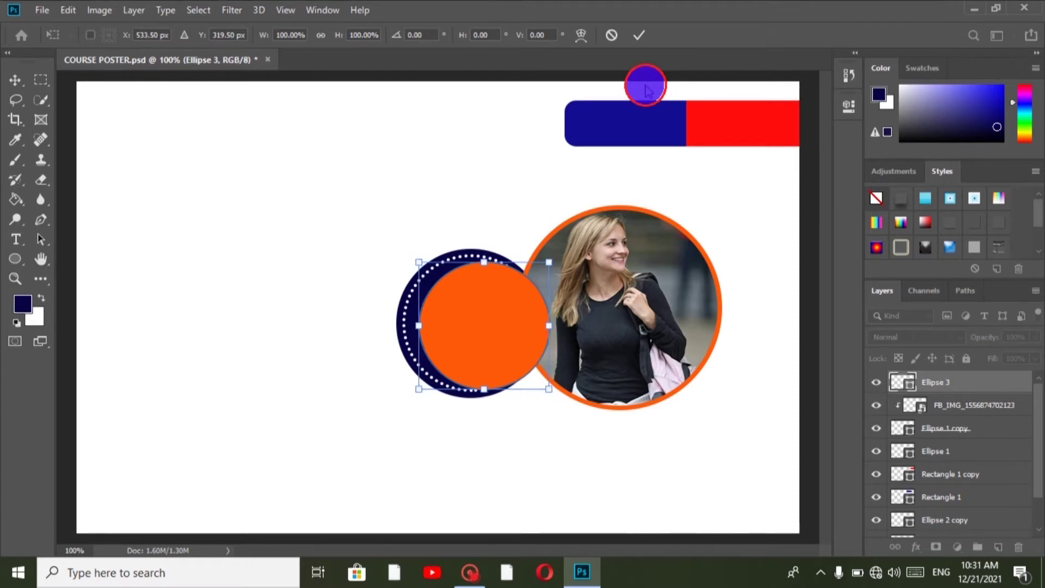
key("Up")
key("Up")
key("Up")
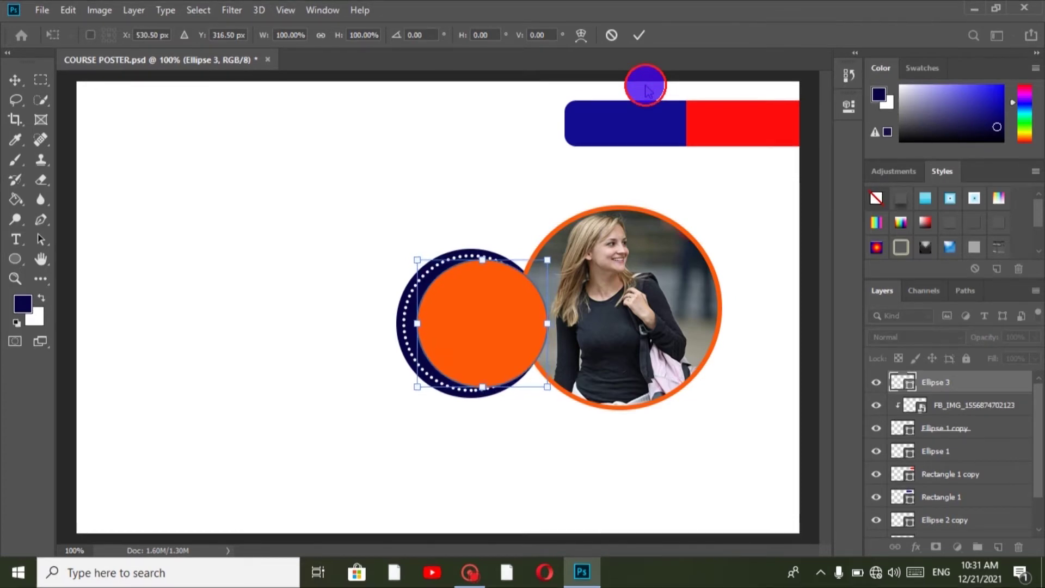
left_click(642, 32)
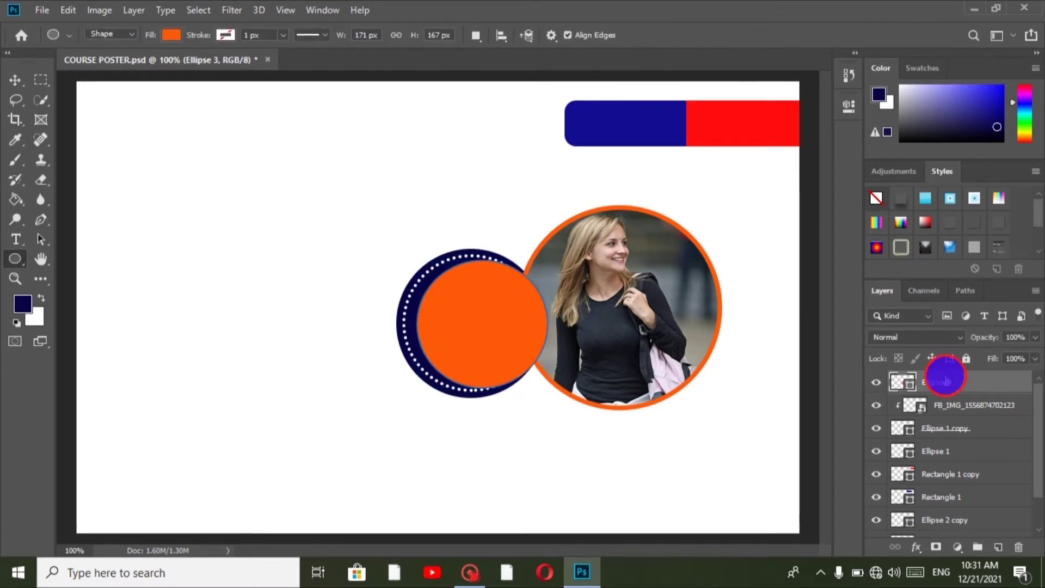
Duplicate the orange circle layer and recolour the copy white (ffffff)
key("ctrl+j")
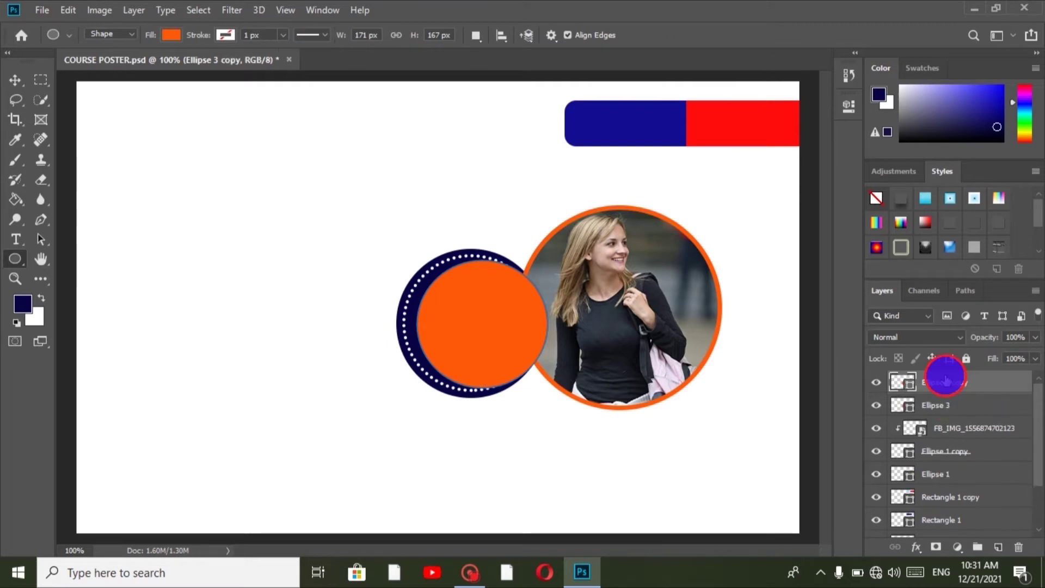
double_click(907, 382)
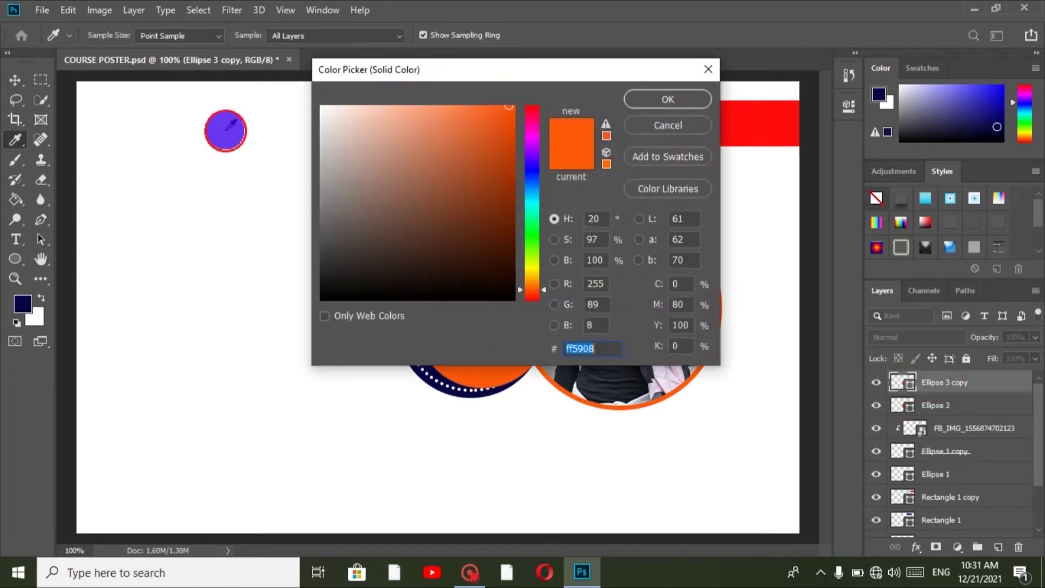
mouse_move(338, 122)
left_mouse_down()
mouse_move(312, 71)
mouse_move(277, 39)
left_mouse_up()
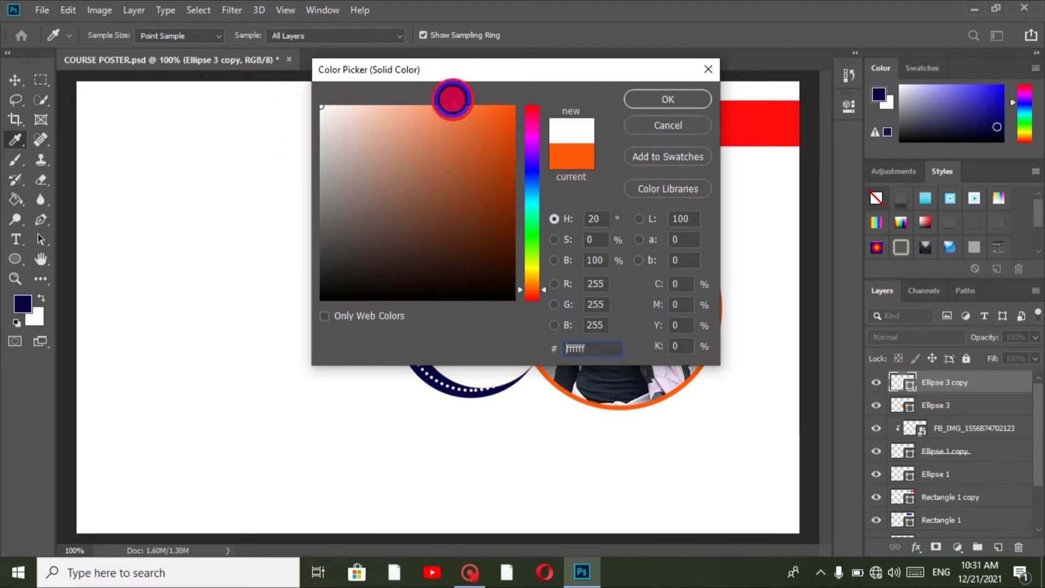
left_click(698, 97)
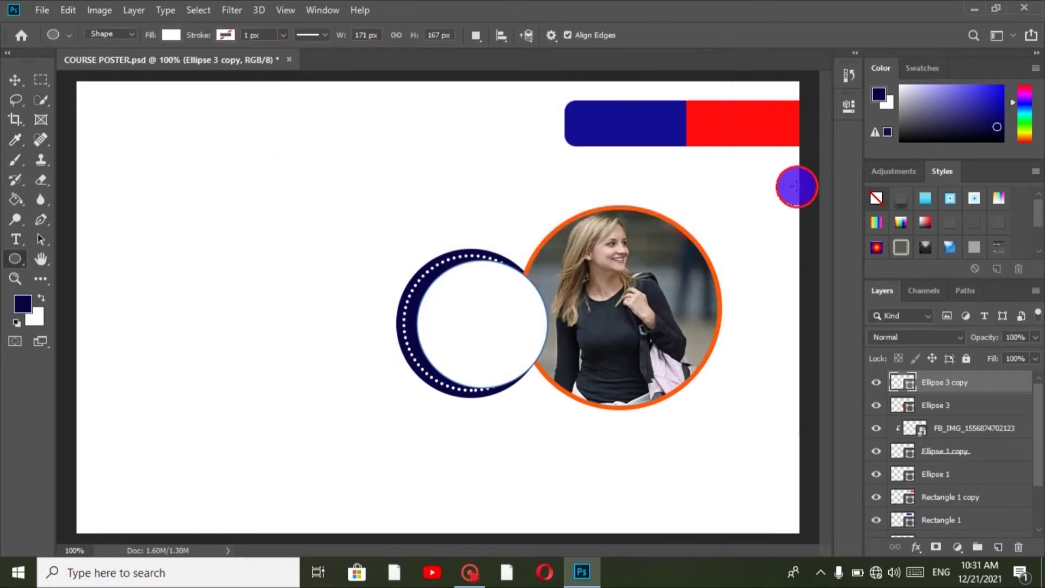
Scale the white circle about its centre to about 92.4% by 92.2%, leaving an orange ring around it
key("ctrl+t")
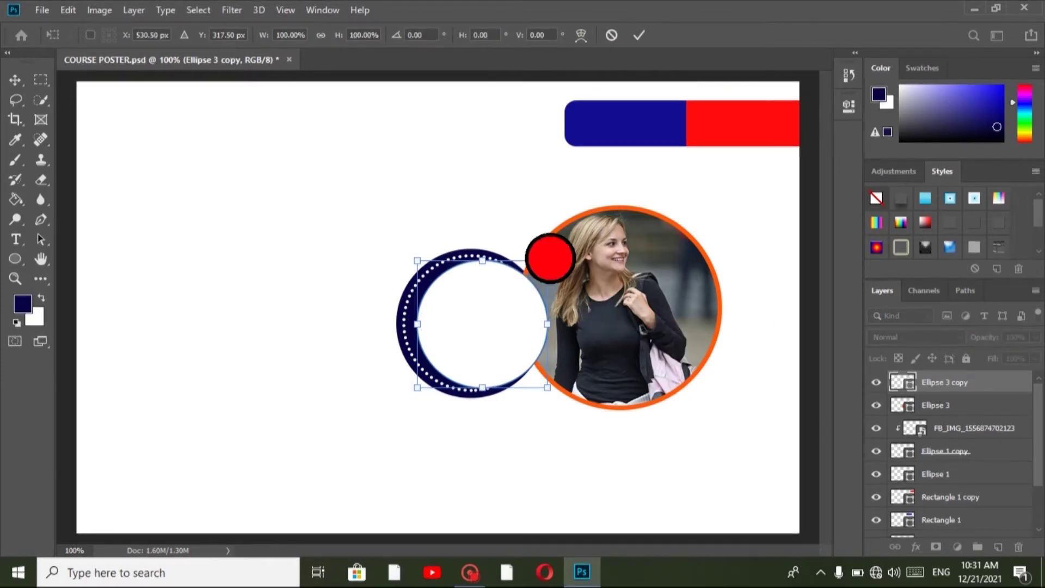
left_click_drag(549, 261, 543, 264)
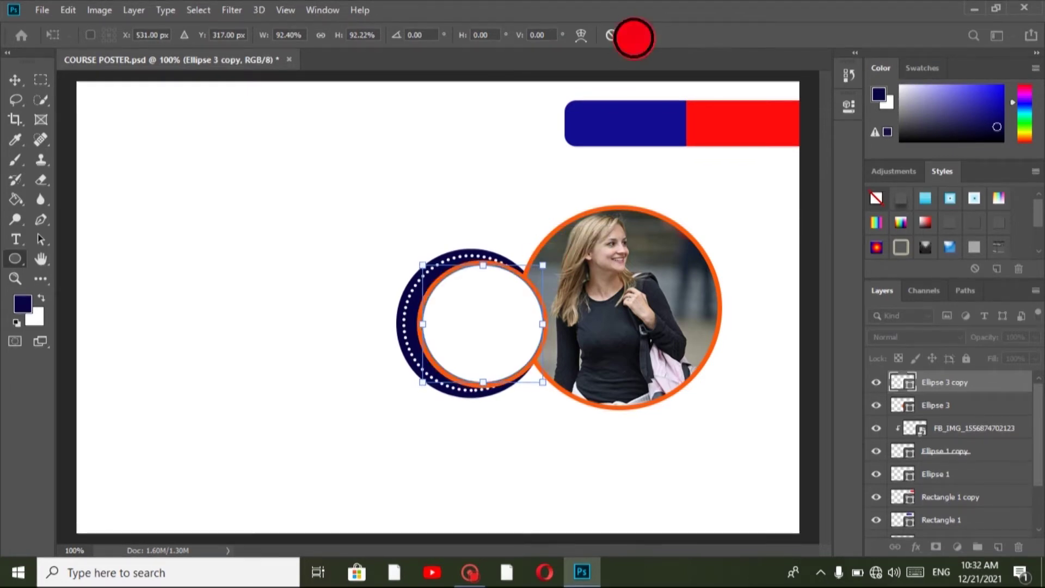
left_click(633, 37)
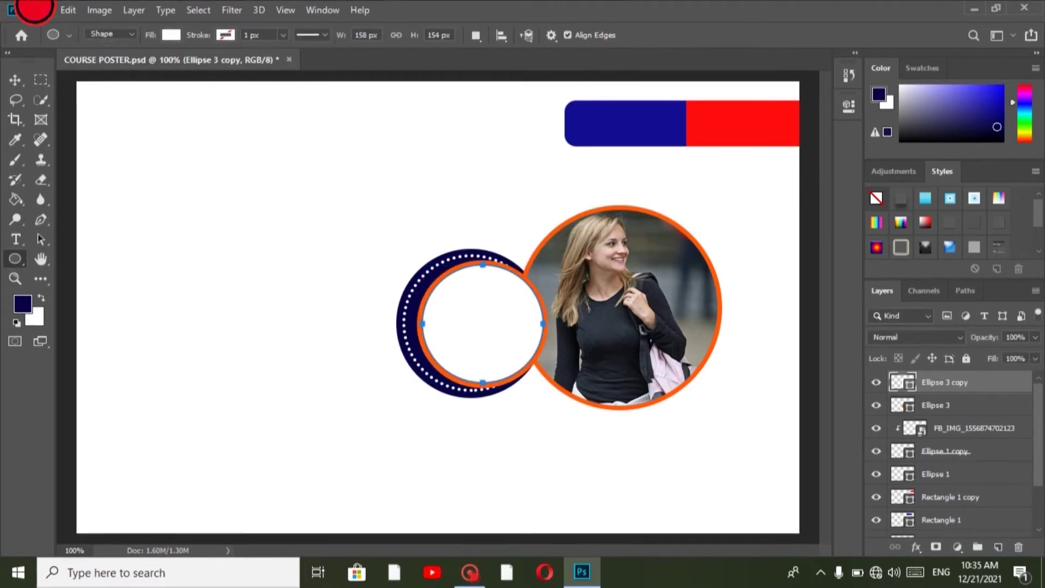
Place the Untitled-1 arc image as an embedded object above the white circle layer
left_click(34, 8)
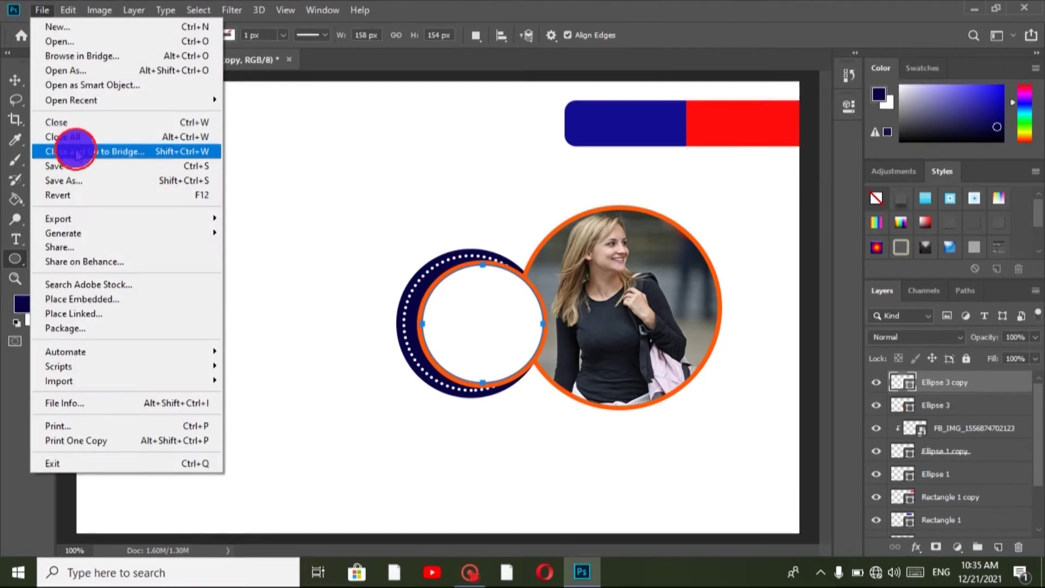
left_click(140, 300)
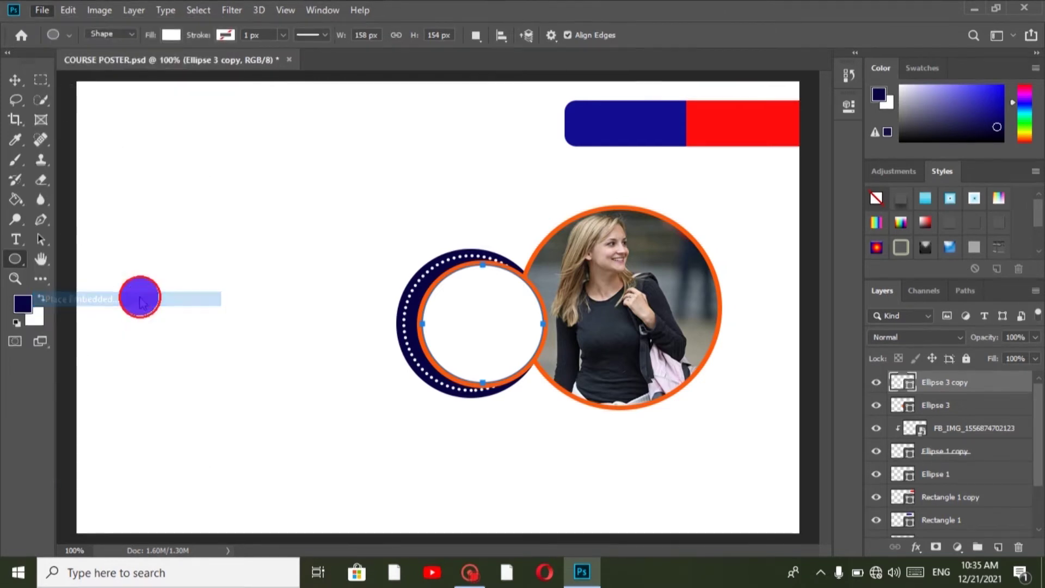
double_click(187, 141)
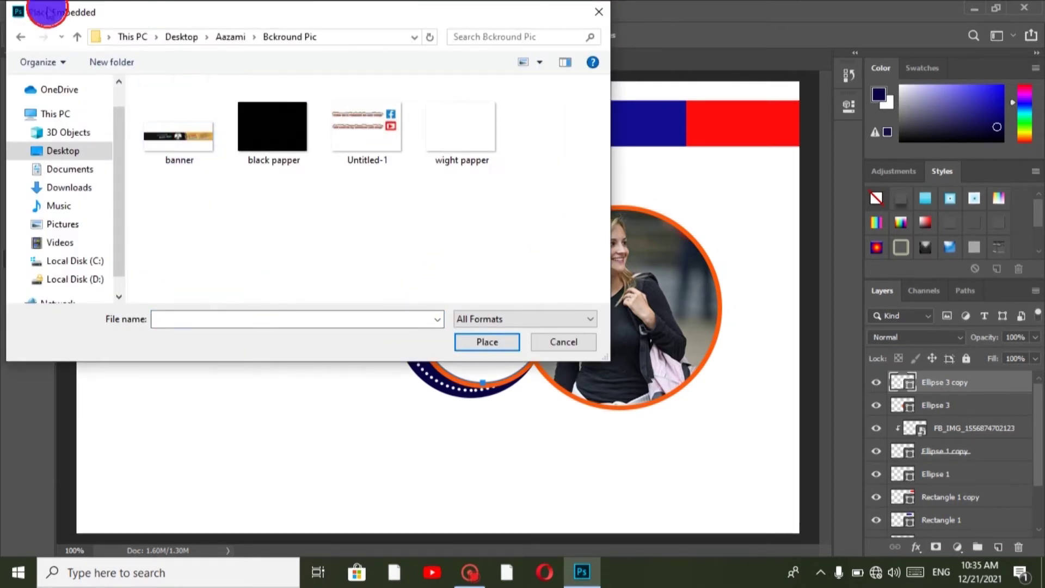
left_click(21, 36)
left_click(180, 238)
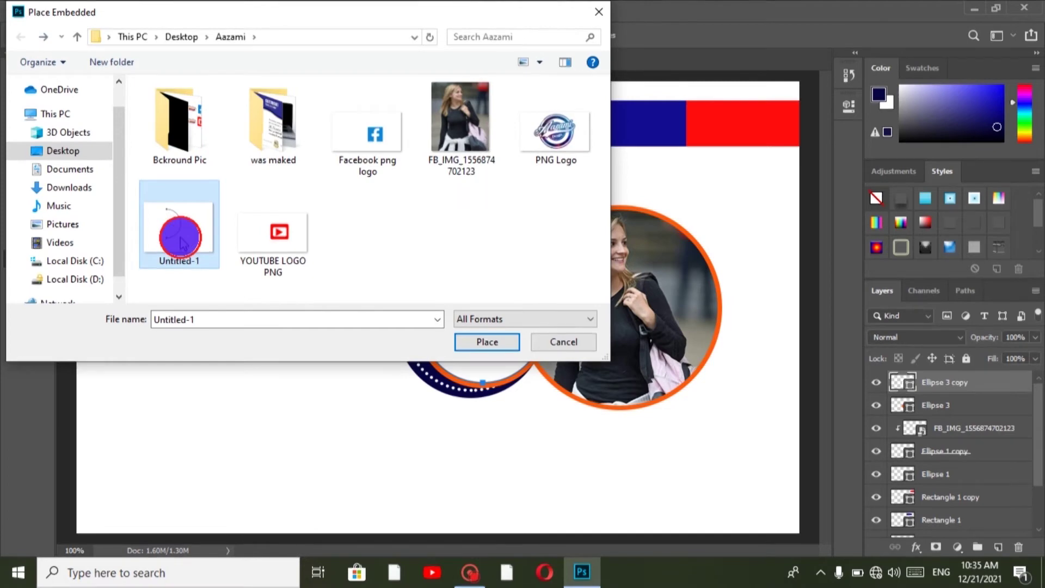
left_click(494, 348)
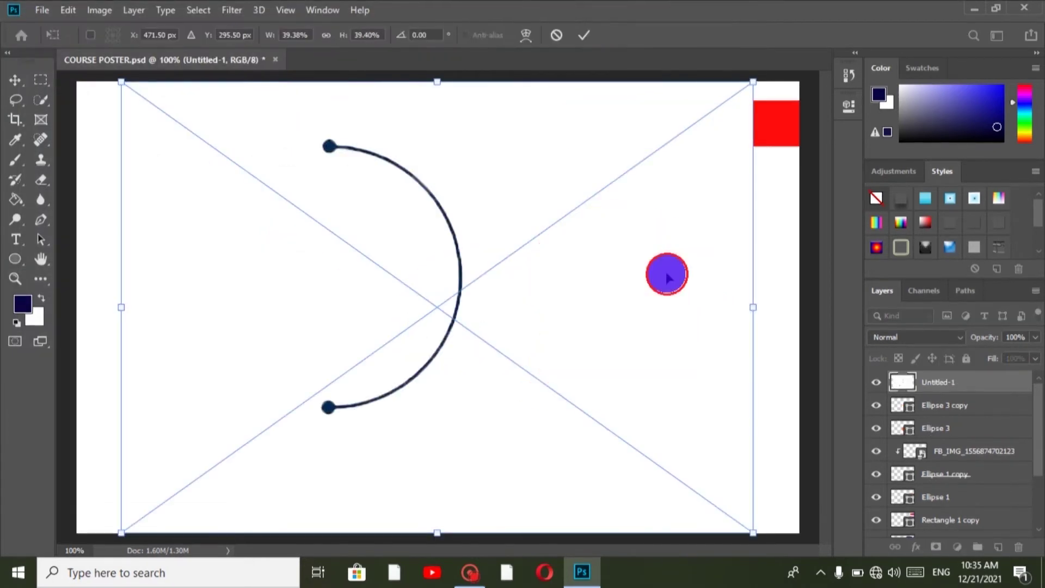
Scale the arc image to about 29.33% over the photo and move its layer to just above the Background layer
left_click_drag(755, 83, 592, 200)
left_click_drag(406, 256, 707, 234)
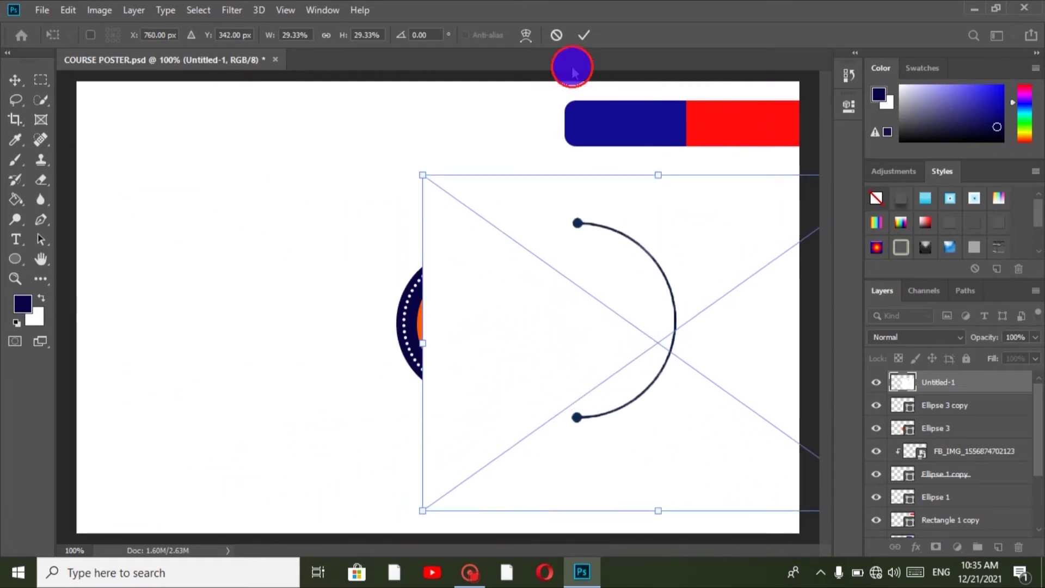
left_click(583, 35)
left_click(953, 377)
left_click_drag(953, 383, 955, 507)
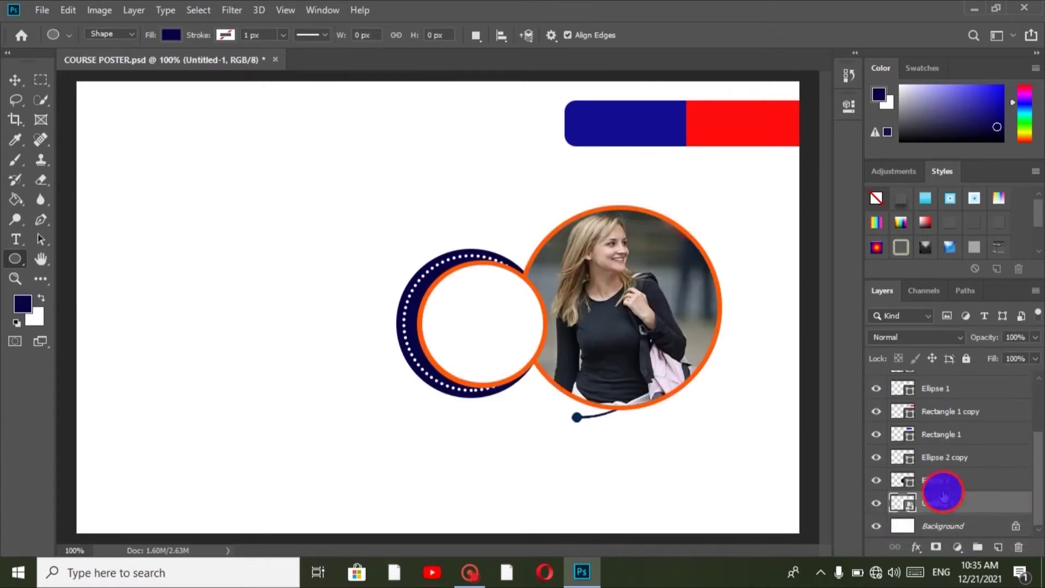
Enlarge the arc image to about 35.27% and position it around the right side of the photo circle
key("ctrl+t")
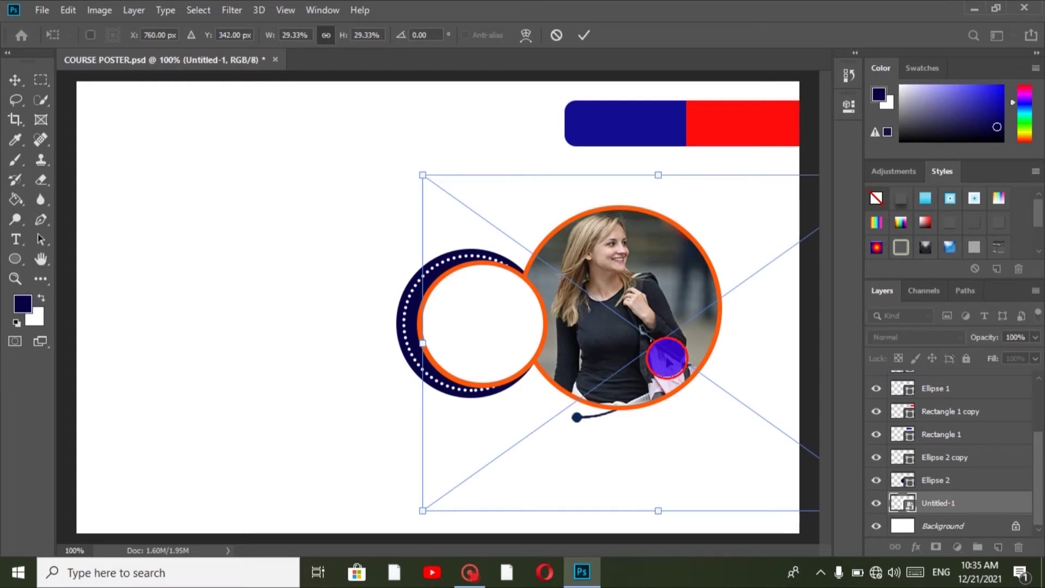
left_click_drag(723, 180, 801, 235)
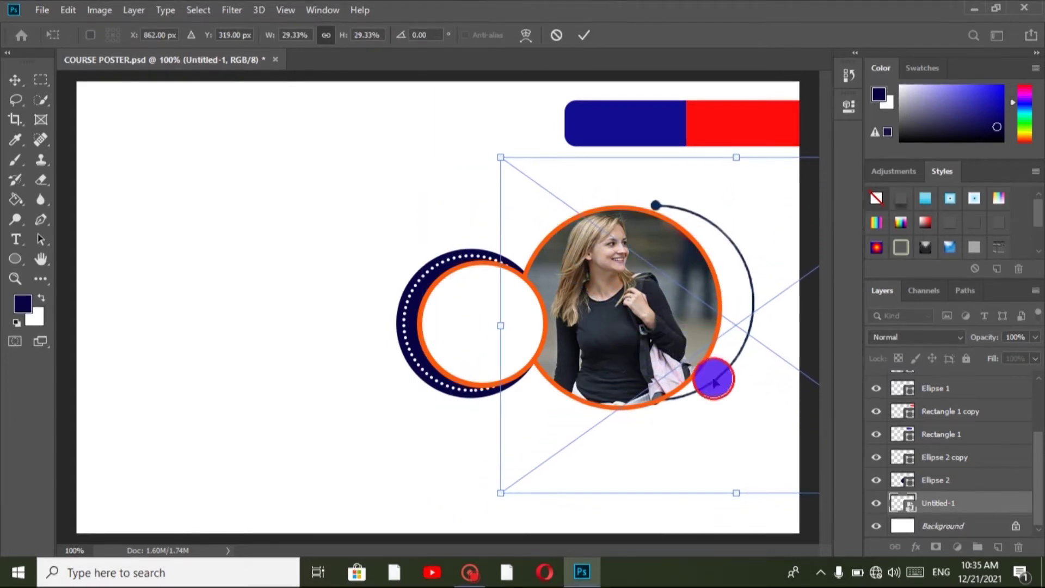
left_click_drag(730, 491, 720, 532)
left_click_drag(716, 420, 703, 407)
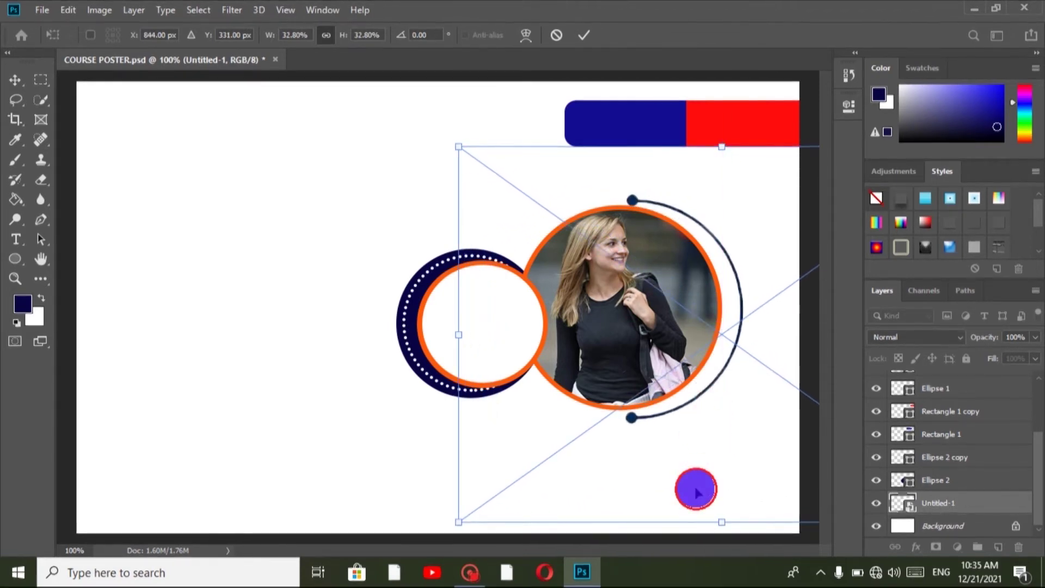
left_click_drag(722, 522, 714, 551)
left_click_drag(699, 451, 702, 438)
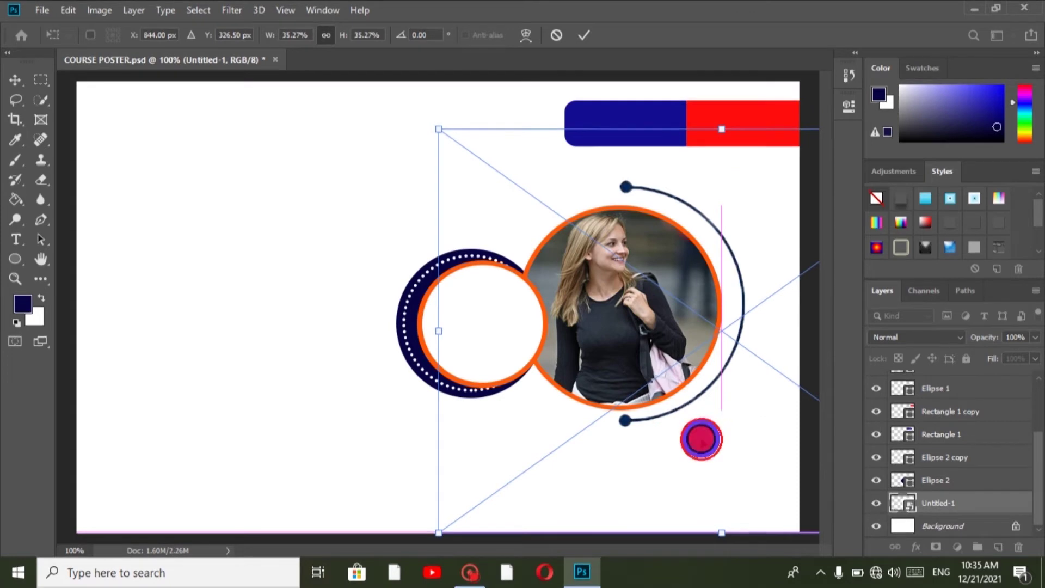
Nudge the arc about 4 px down and 1 px left to even its gap around the photo circle
key("Down")
key("Down")
key("Down")
key("Down")
key("Down")
key("Down")
key("Left")
key("Up")
key("Up")
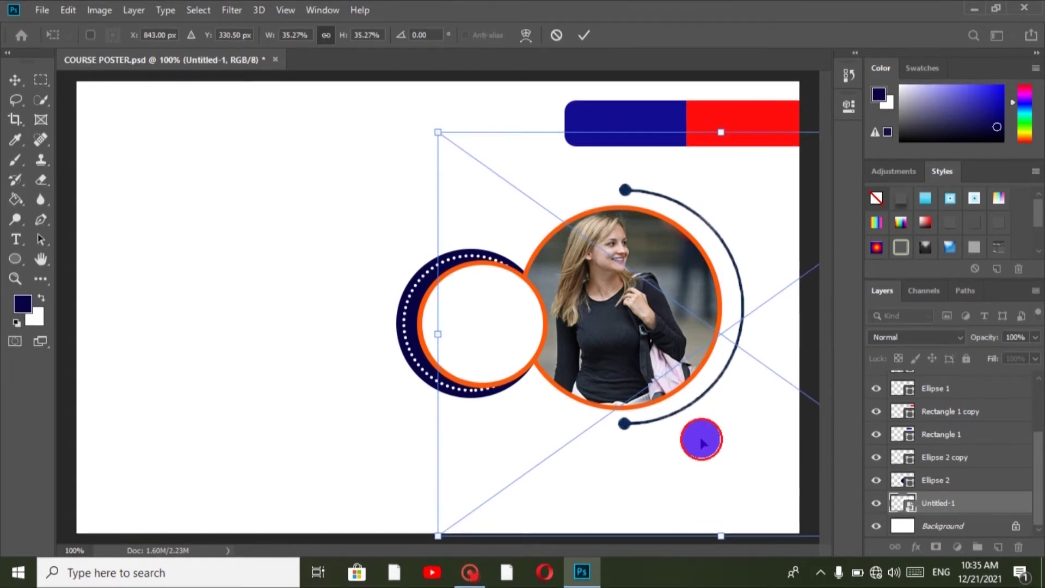
key("Return")
Place the PNG Logo file as an embedded object above the white circle layer
left_click_drag(1040, 495, 1039, 413)
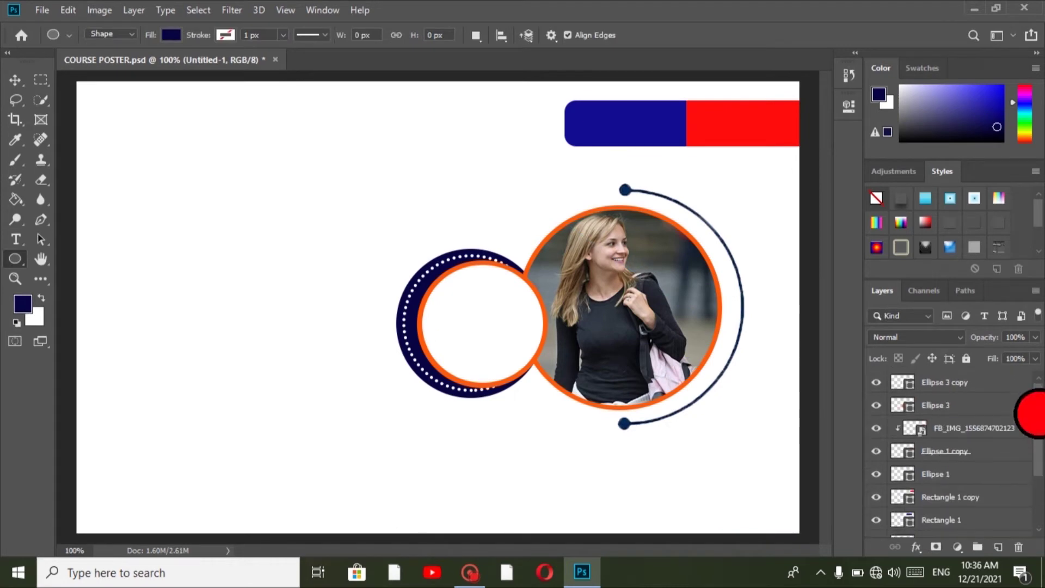
left_click(991, 391)
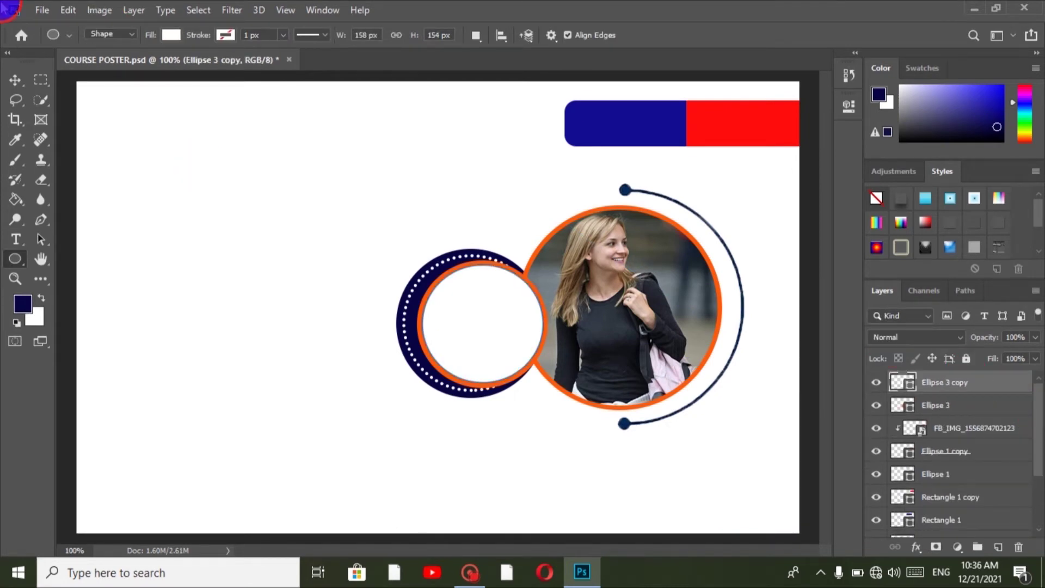
left_click(37, 11)
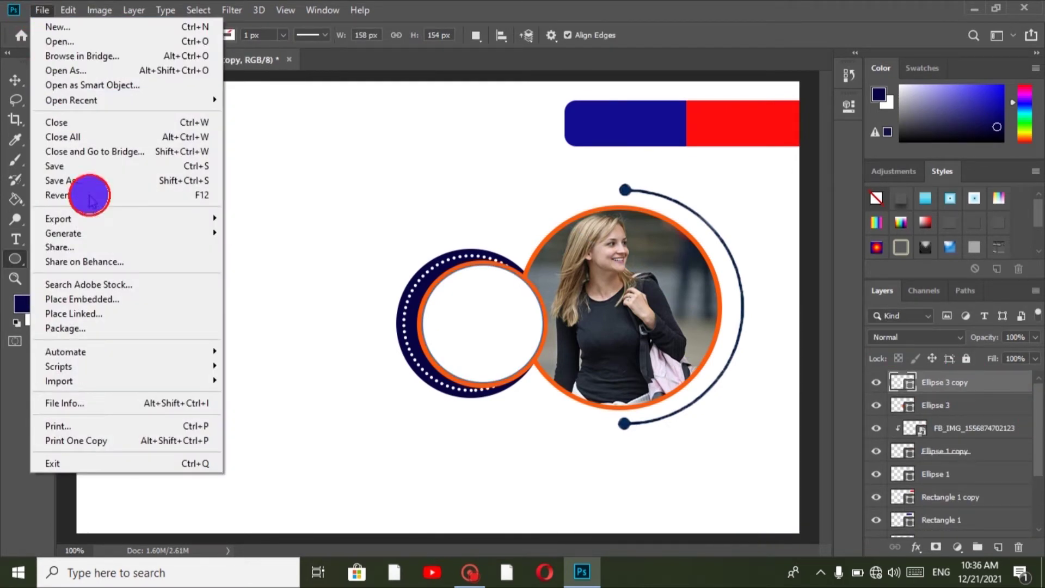
left_click(93, 297)
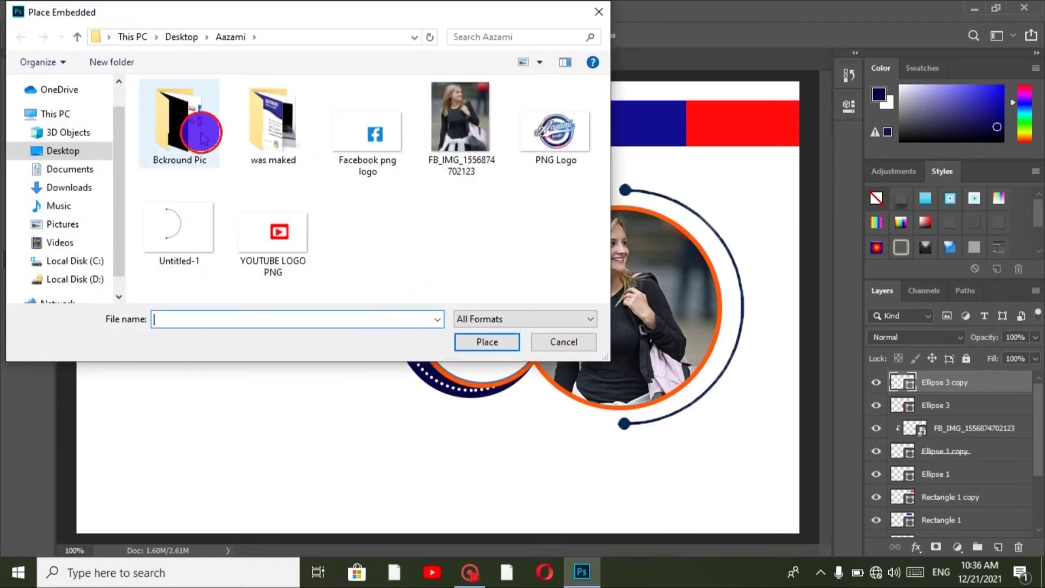
left_click(551, 161)
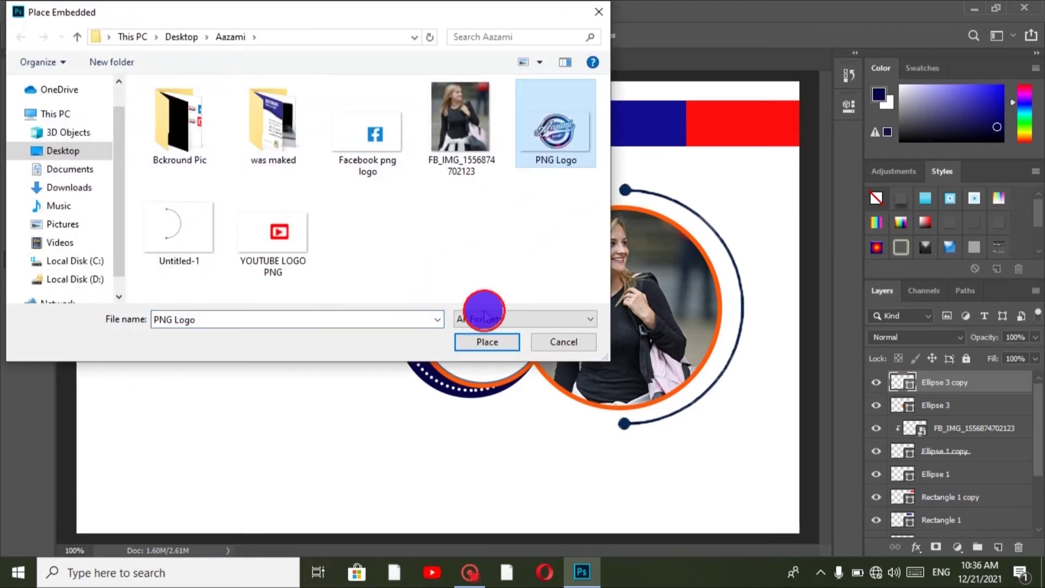
left_click(479, 341)
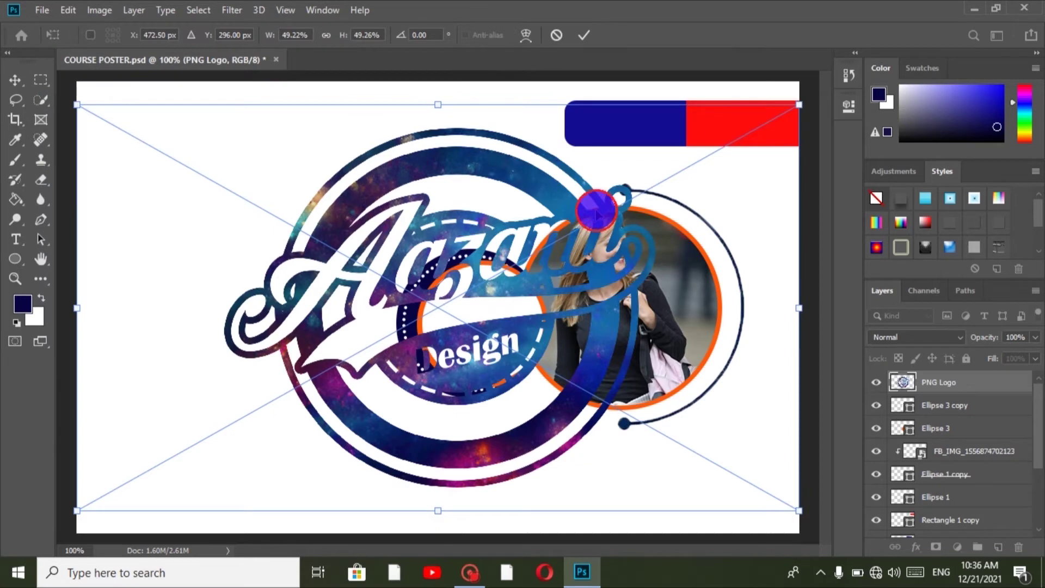
Scale the logo to about 12.5% and position it in the poster's upper-left corner
left_click_drag(793, 107, 261, 293)
left_click_drag(234, 387, 184, 104)
left_click_drag(264, 82, 207, 113)
left_click_drag(121, 140, 148, 119)
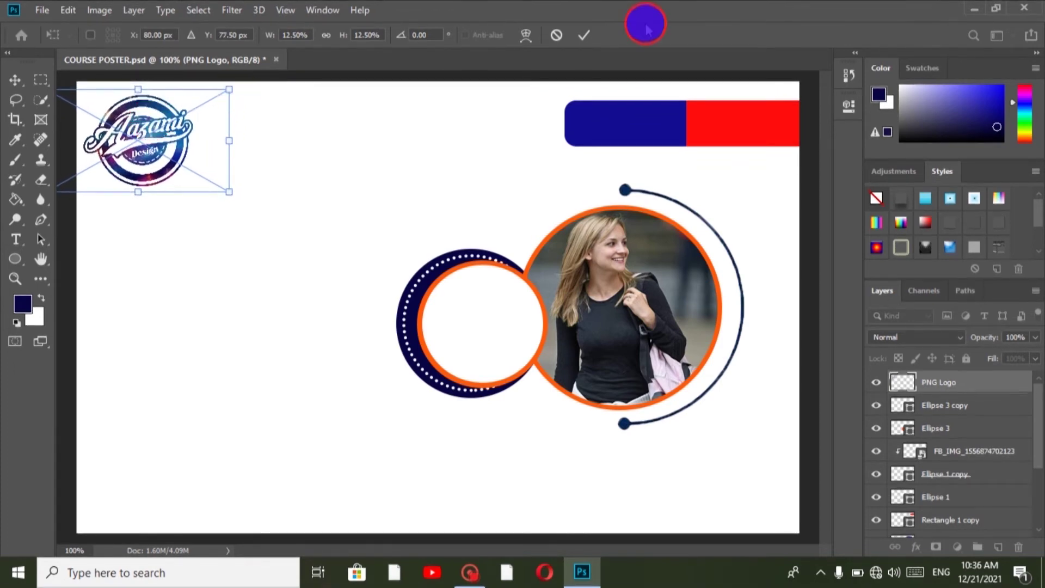
left_click(584, 34)
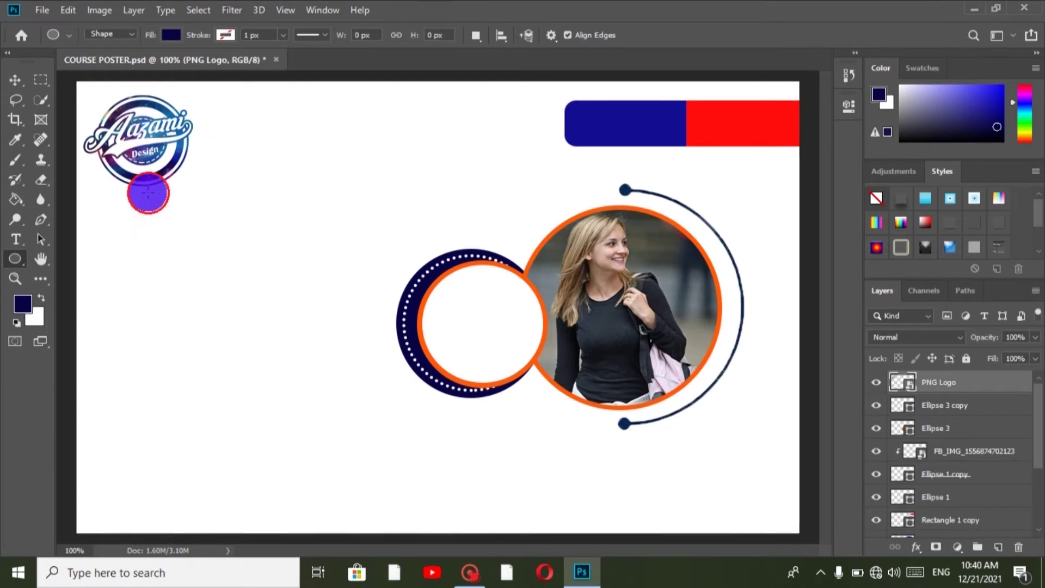
Draw a navy rectangle about 138 by 46 px directly below the logo
right_click(16, 258)
left_click(67, 256)
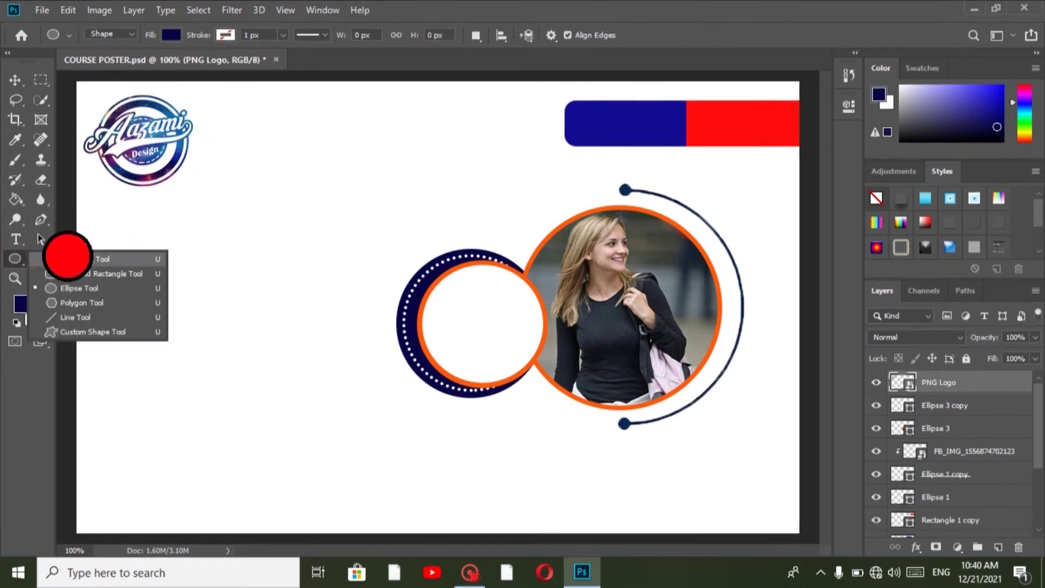
left_click_drag(83, 203, 186, 237)
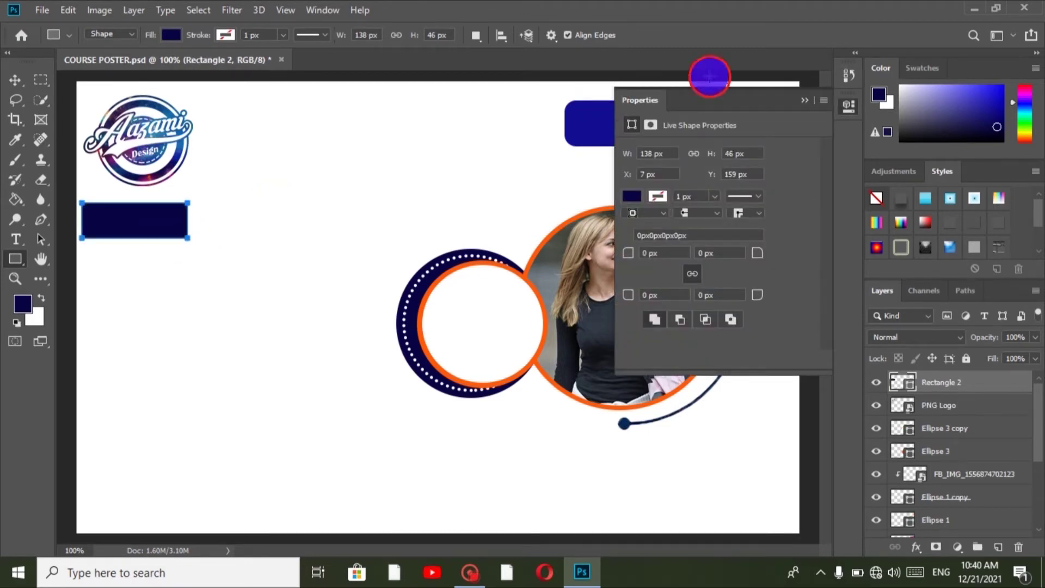
left_click(805, 102)
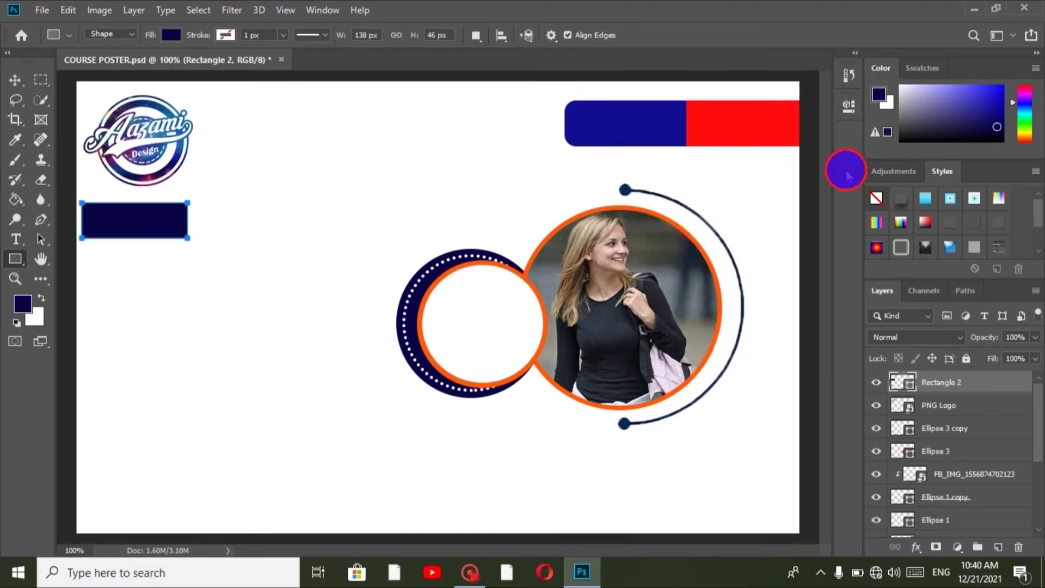
Duplicate the navy rectangle and recolor the copy pure red (ff0000)
key("ctrl+j")
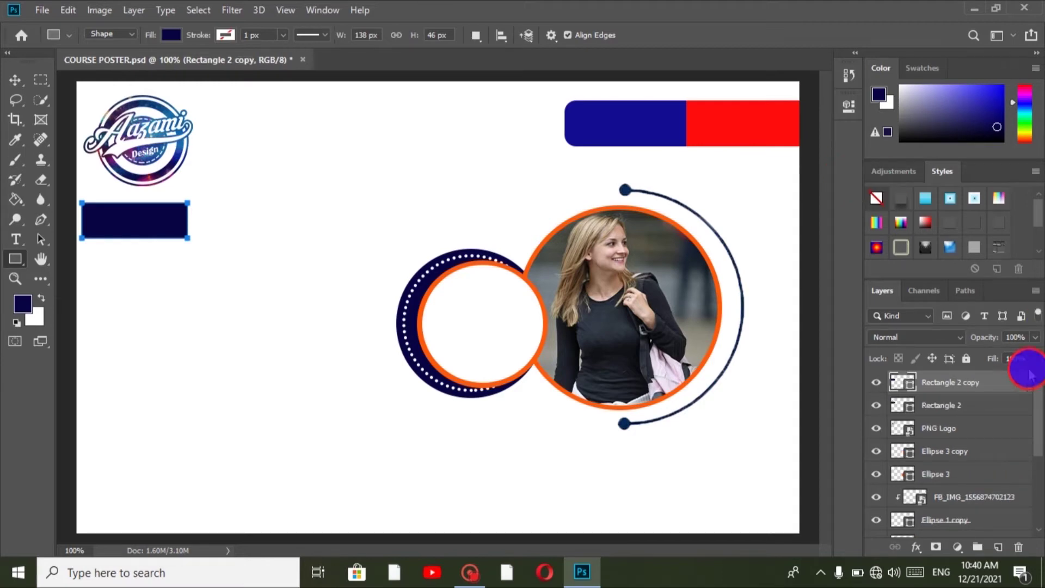
double_click(904, 381)
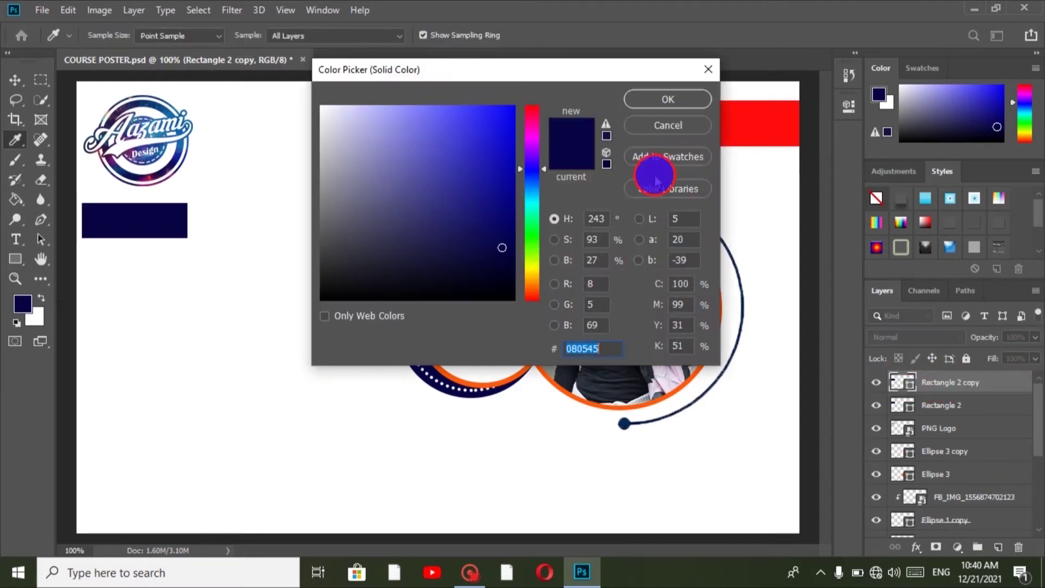
left_click_drag(534, 113, 524, 87)
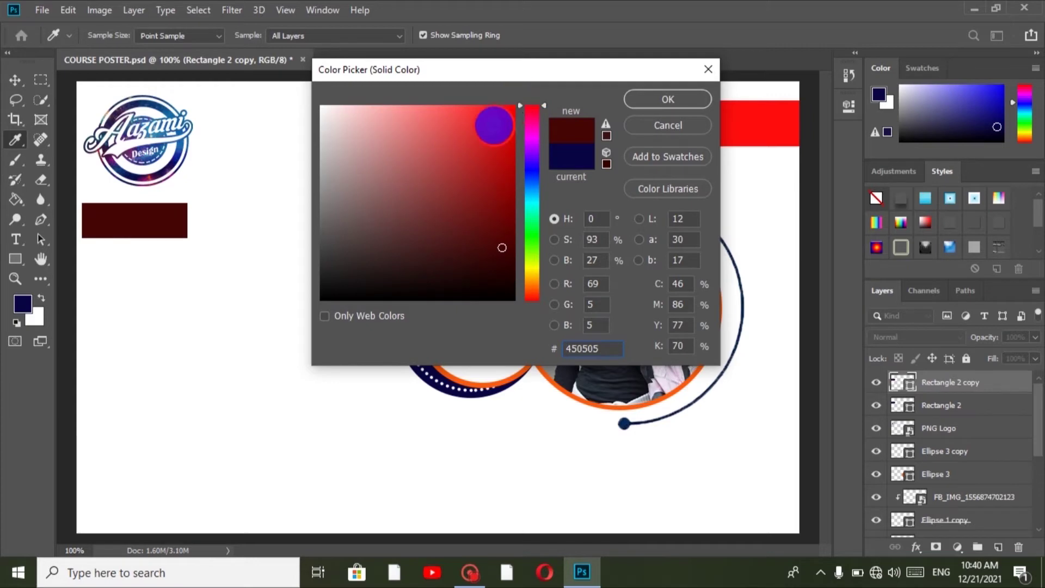
left_click(502, 114)
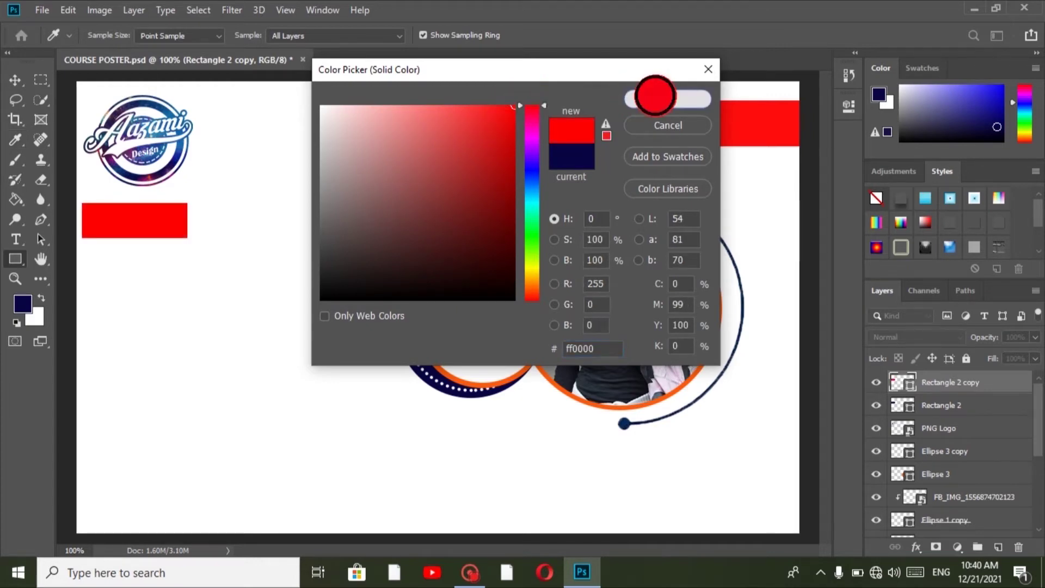
left_click(656, 97)
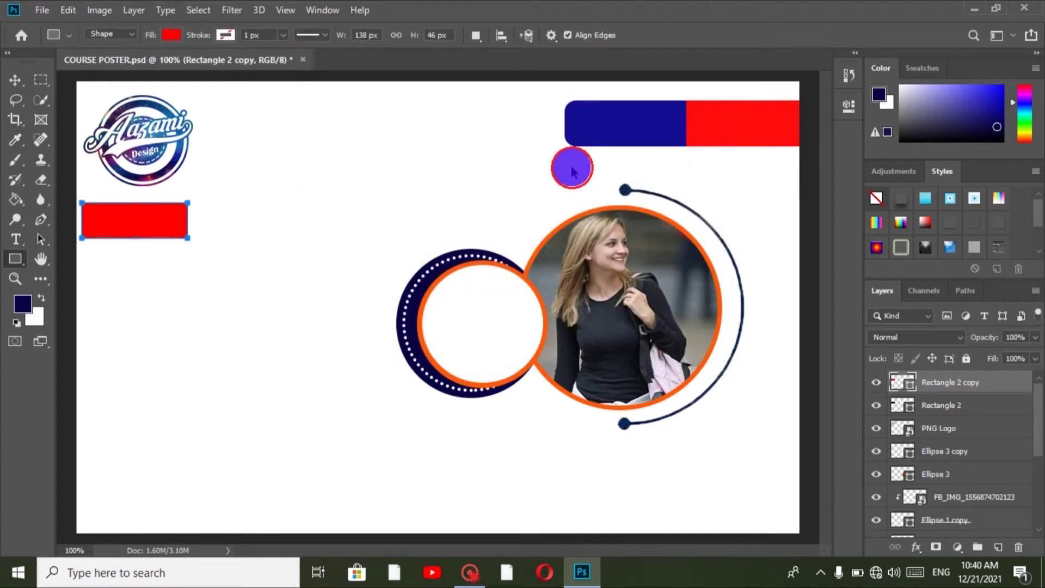
Move the red rectangle horizontally so it extends the navy one to its right as a two-tone bar
key("ctrl+t")
left_click_drag(136, 220, 232, 219)
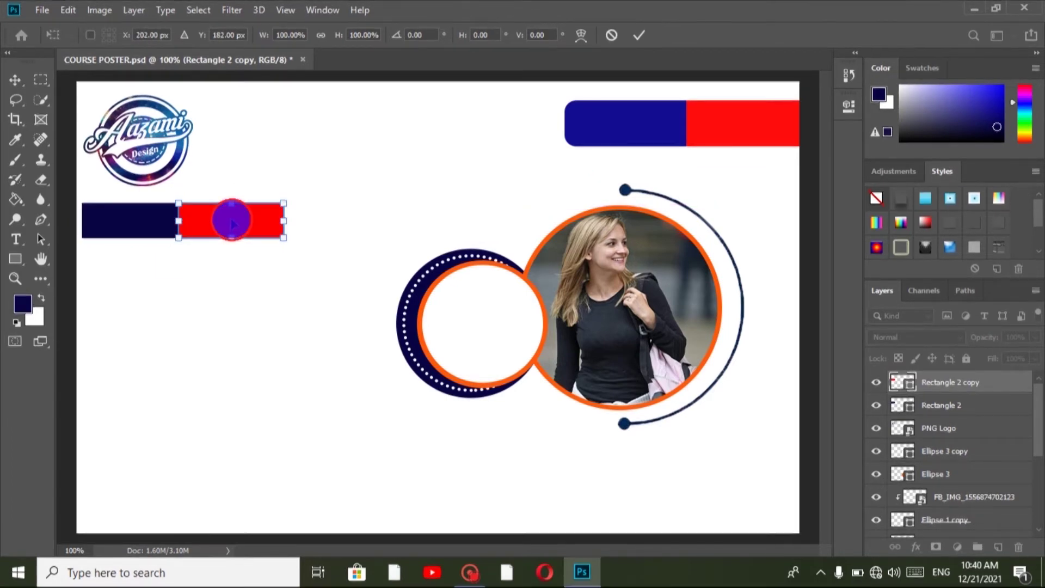
left_click(640, 35)
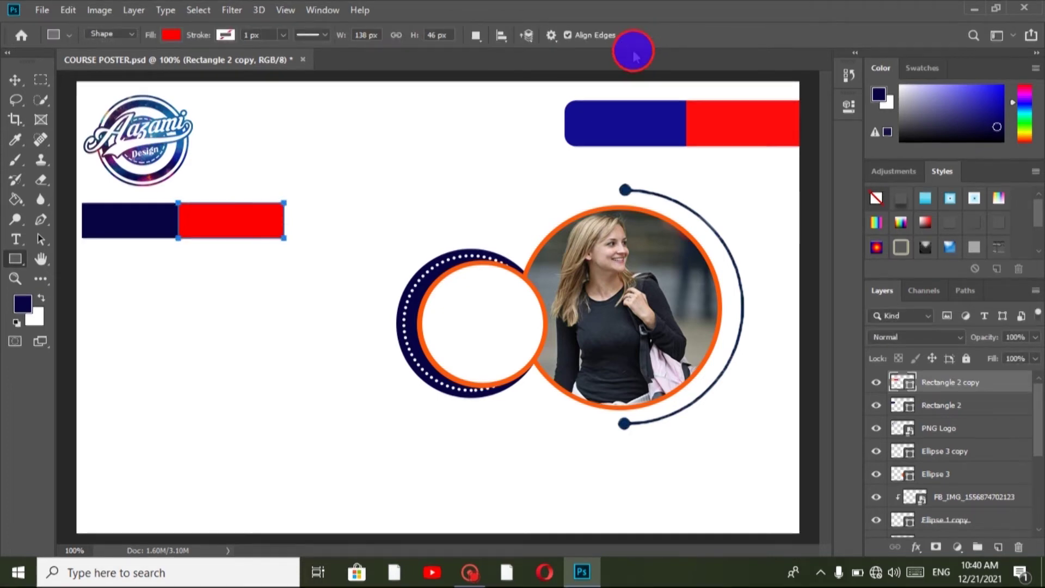
Draw a rectangular frame about 264 by 226 px below the two-tone bar, with no fill and a 4 px black stroke
left_click_drag(85, 245, 287, 417)
left_click(632, 196)
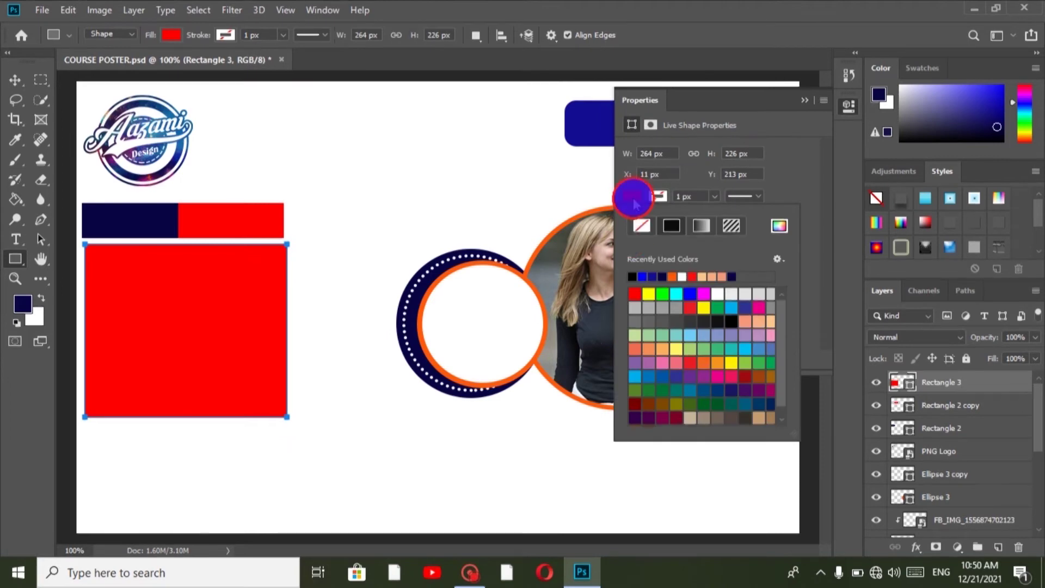
left_click(641, 225)
left_click(636, 276)
left_click_drag(699, 195, 651, 195)
type("4")
key("Return")
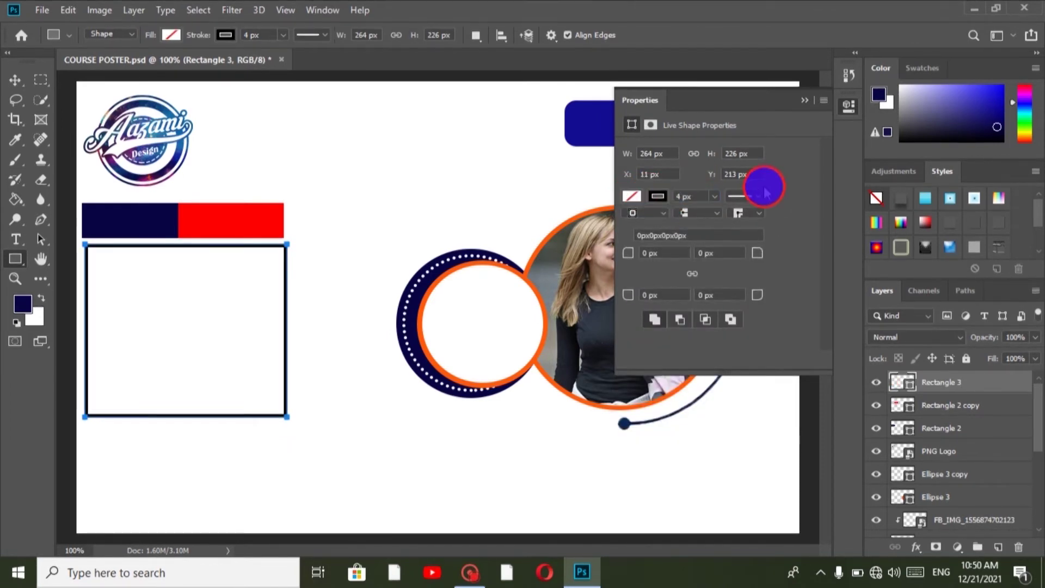
Make the frame's stroke dotted and round its corners to 16 px, except the lower-right corner at 90 px
left_click(759, 196)
left_click(735, 292)
key("Return")
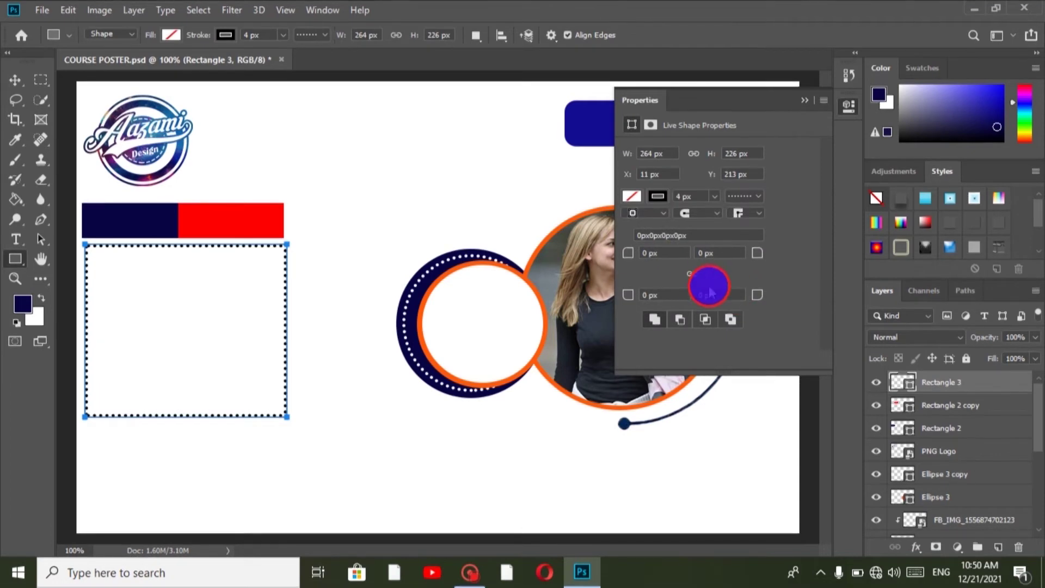
left_click(635, 252)
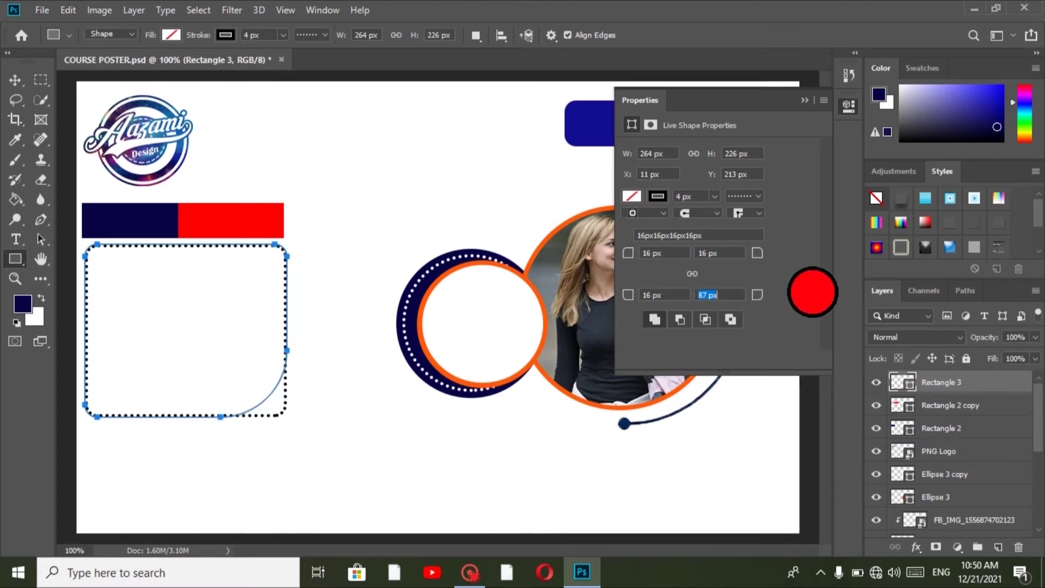
left_click(815, 292)
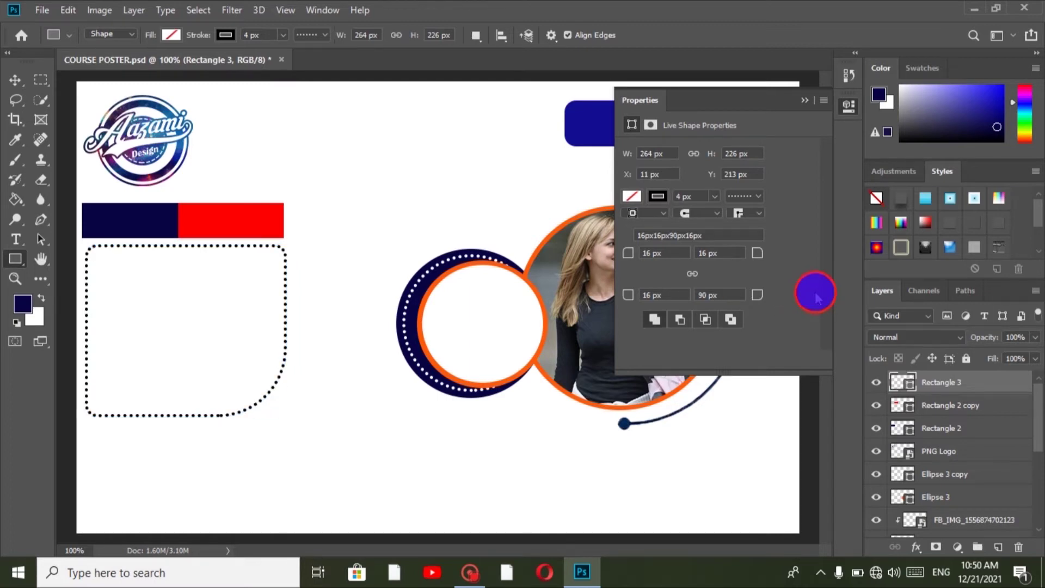
left_click(806, 101)
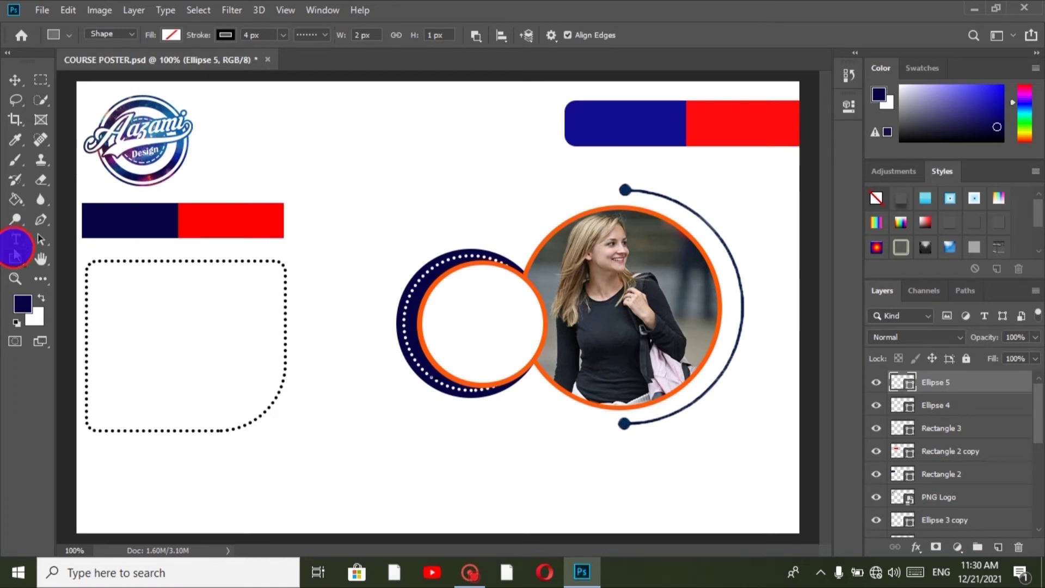
Draw an unfilled circle about 38 px wide on the dotted frame's upper-right corner with a solid 4 px black stroke
left_click(15, 255)
left_click(94, 287)
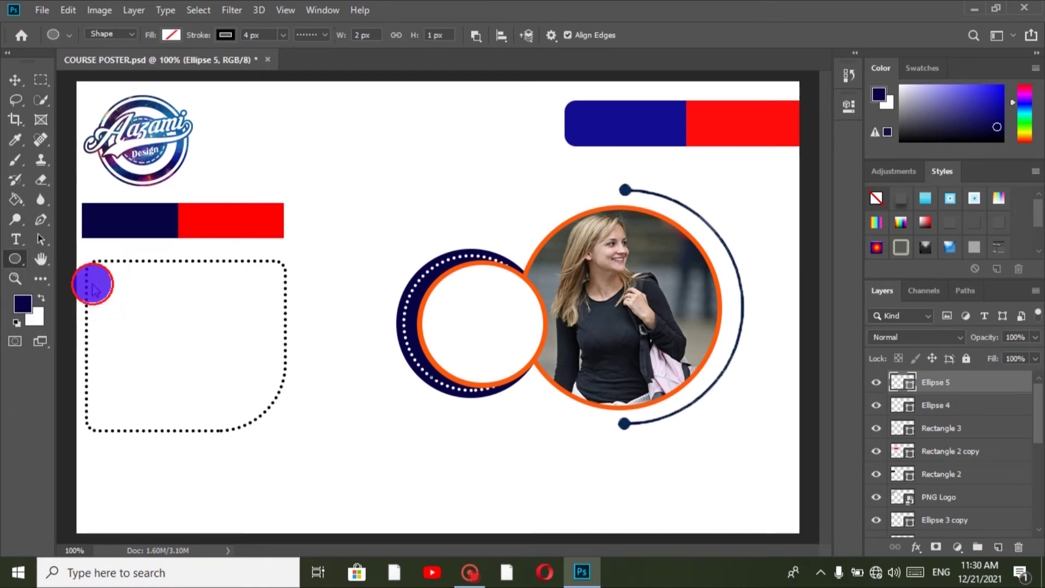
key("ctrl+plus")
key("ctrl+plus")
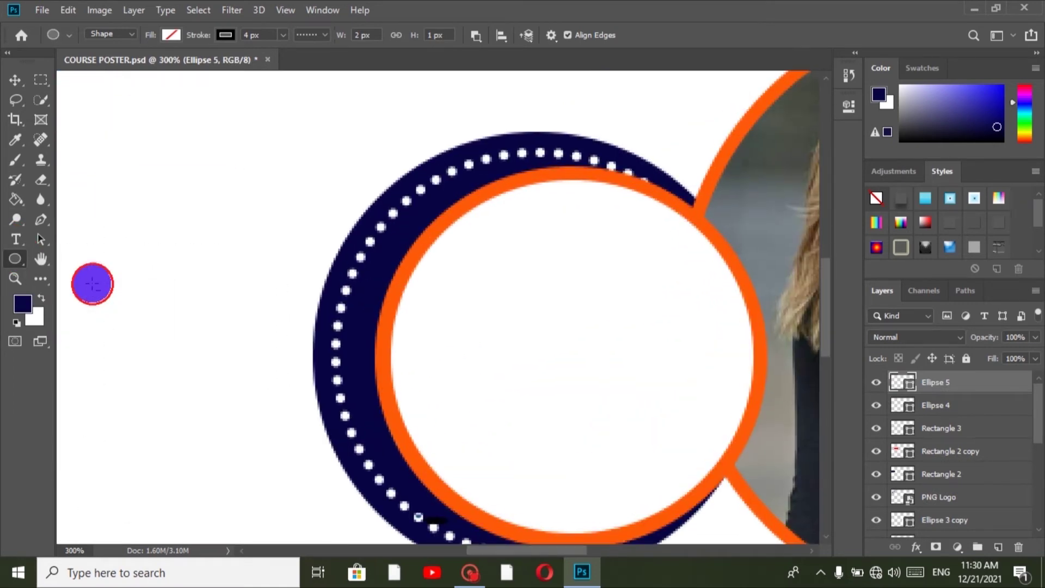
left_click_drag(523, 554, 426, 551)
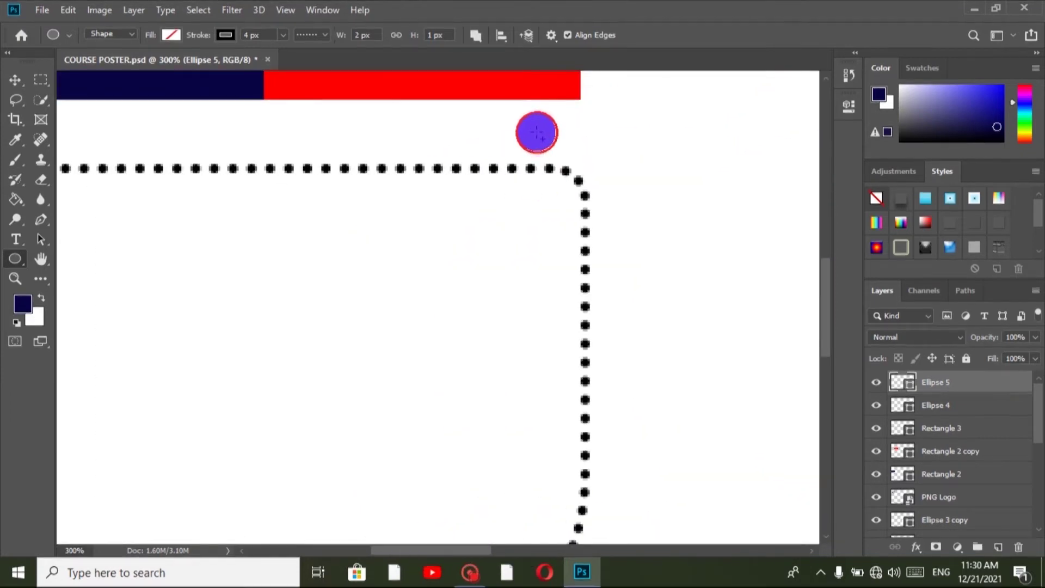
left_click_drag(536, 132, 623, 230)
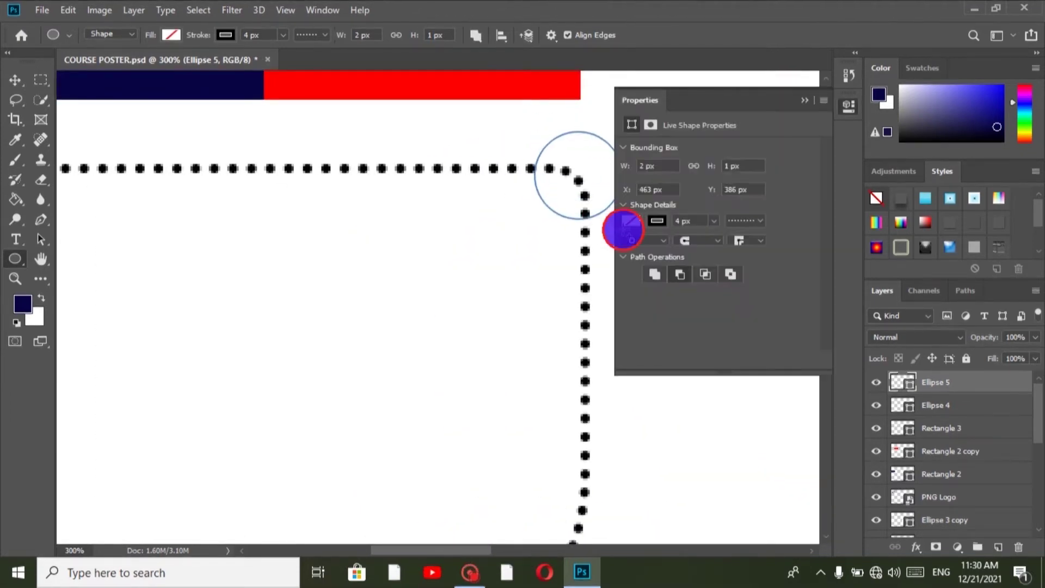
left_click(765, 219)
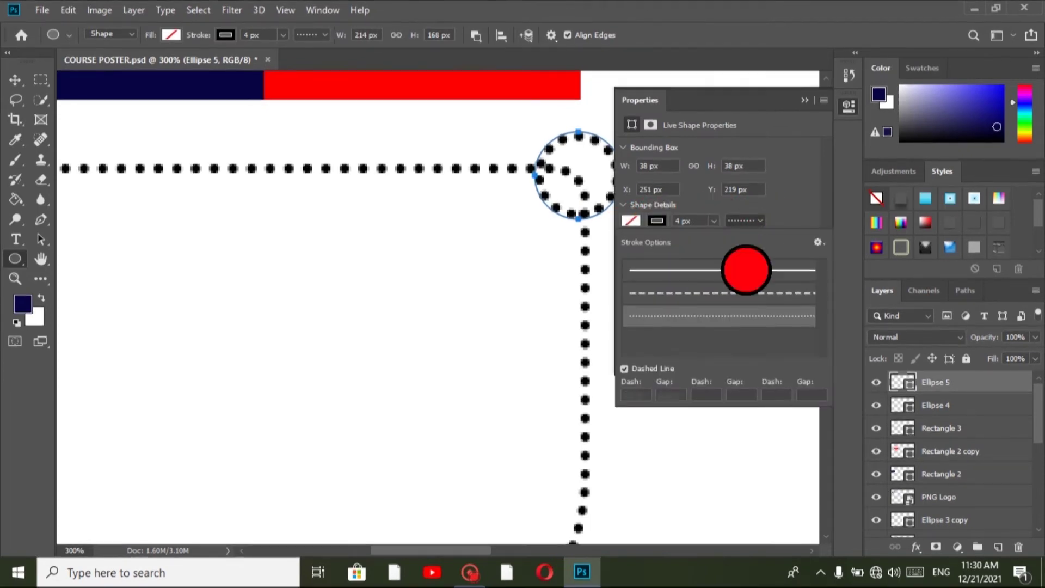
left_click(746, 270)
left_click(804, 101)
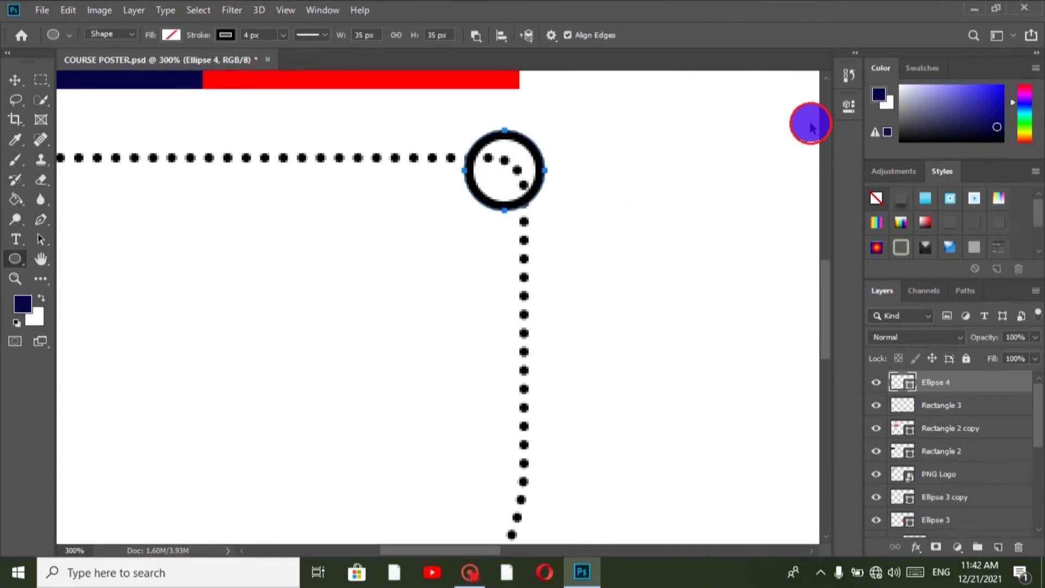
Duplicate the black corner ring and change the copy's stroke to orange
key("ctrl+j")
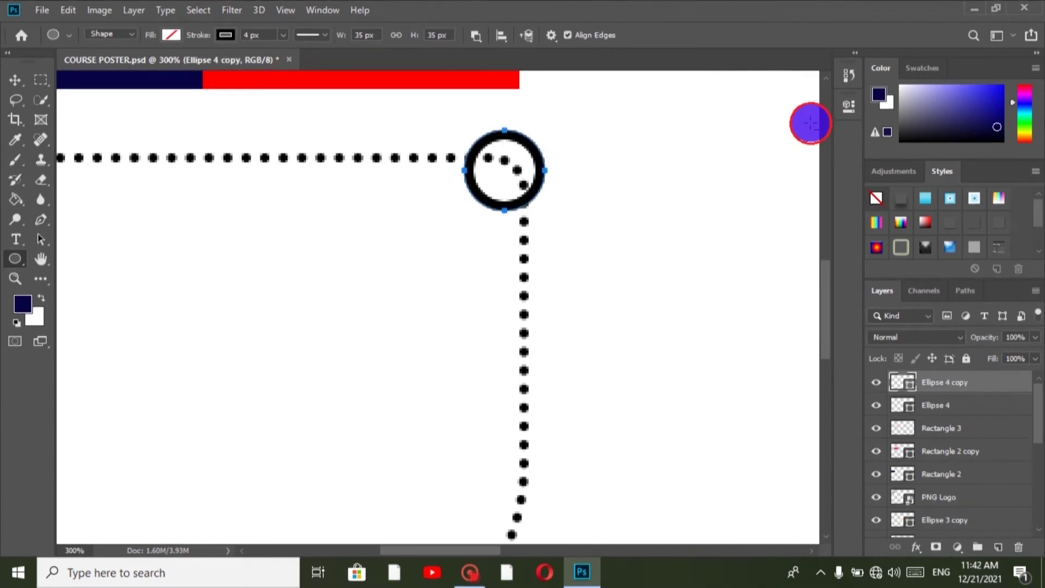
left_click(231, 40)
left_click(159, 114)
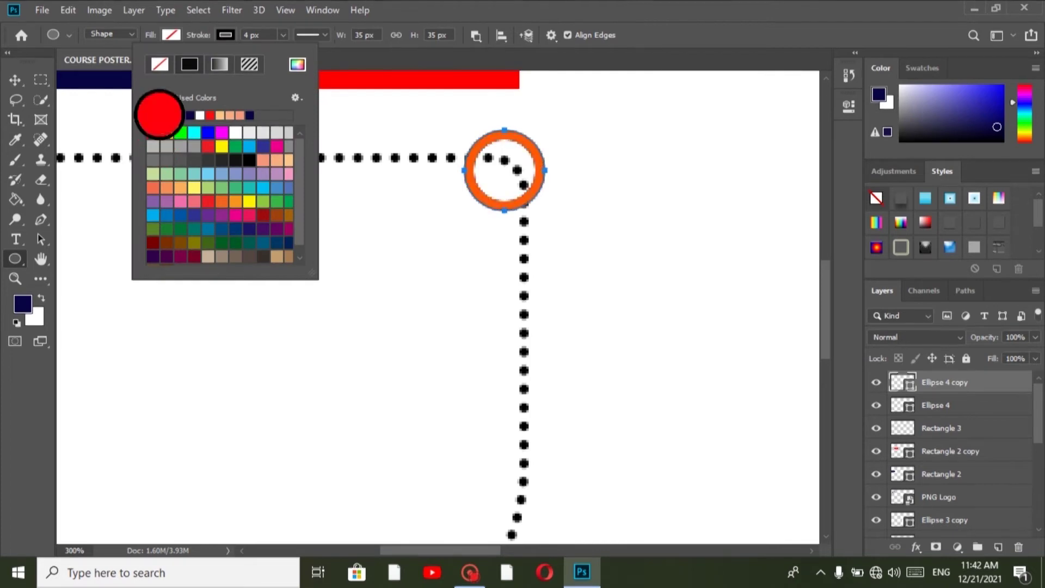
left_click(351, 35)
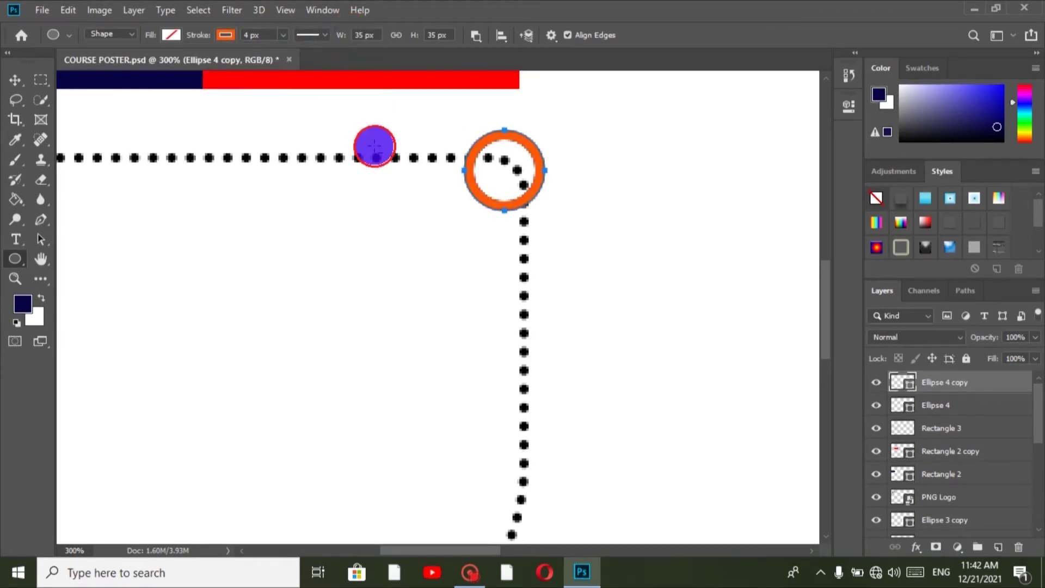
Scale the orange ring down to 60% about its center so it sits inside the black ring
key("ctrl+t")
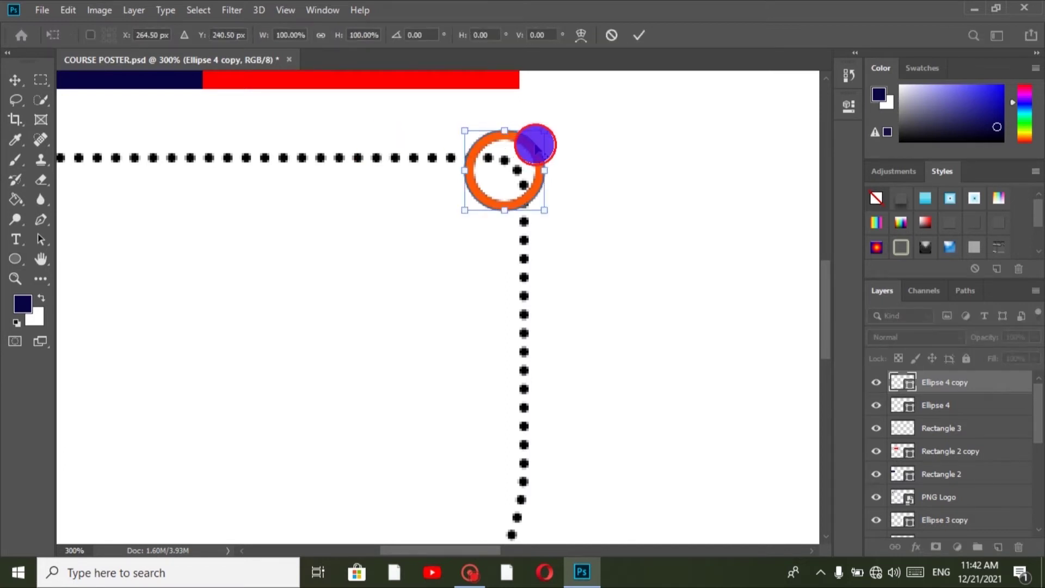
left_click_drag(546, 130, 529, 141)
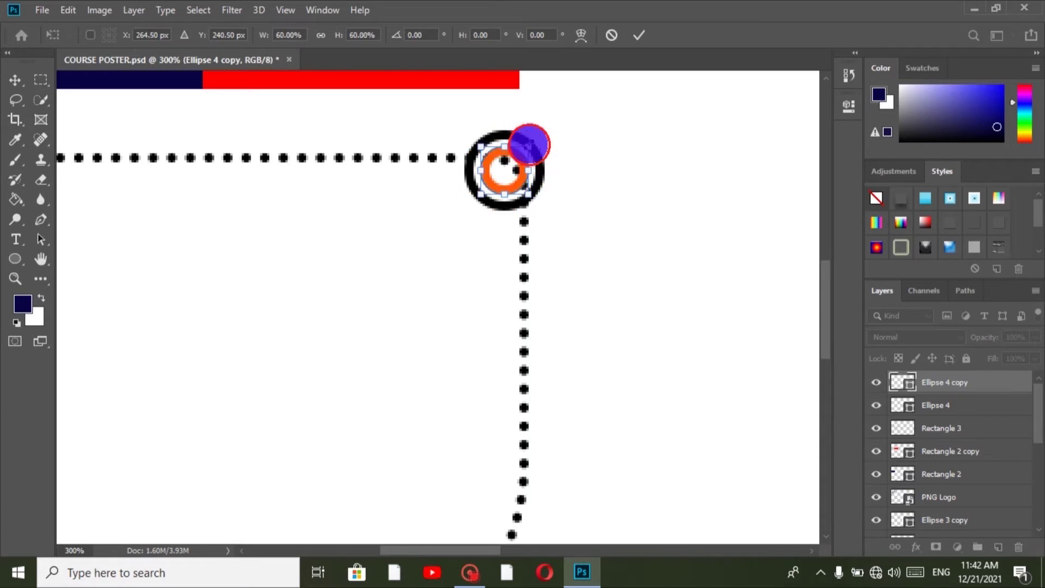
left_click(643, 36)
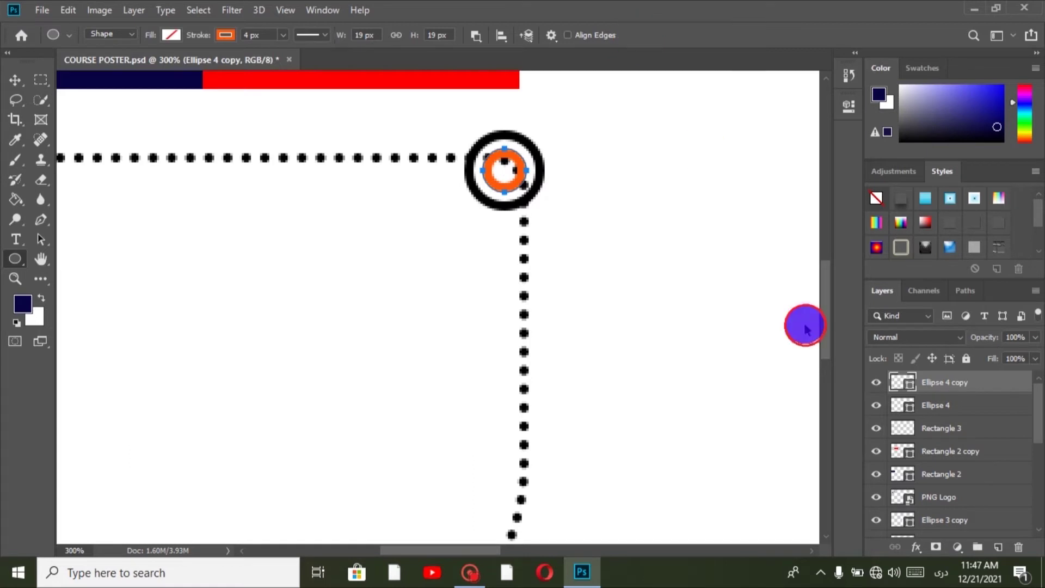
Rasterize the black and orange ring layers together and duplicate both
left_click(925, 404, "shift")
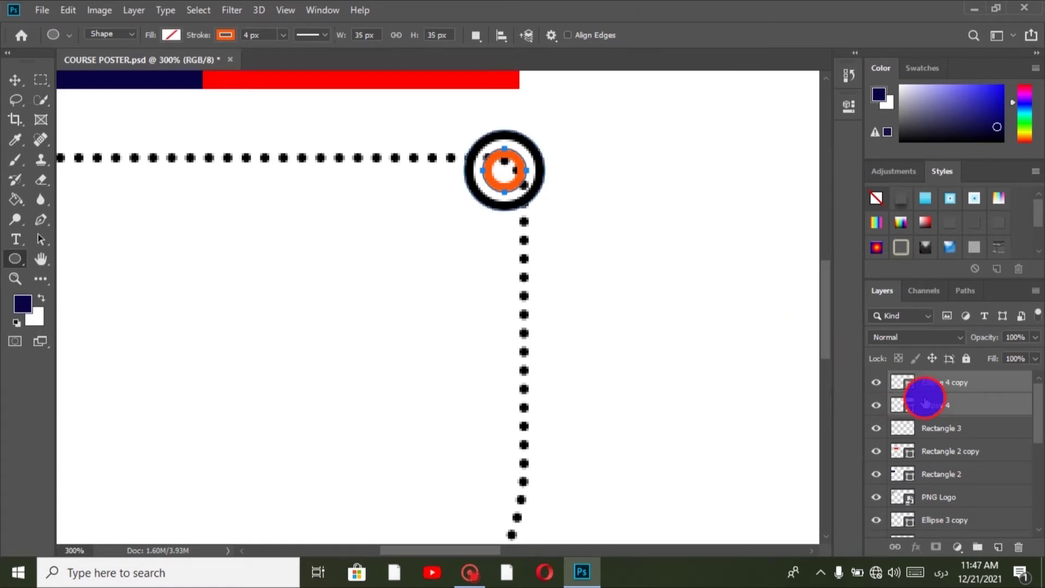
right_click(923, 397)
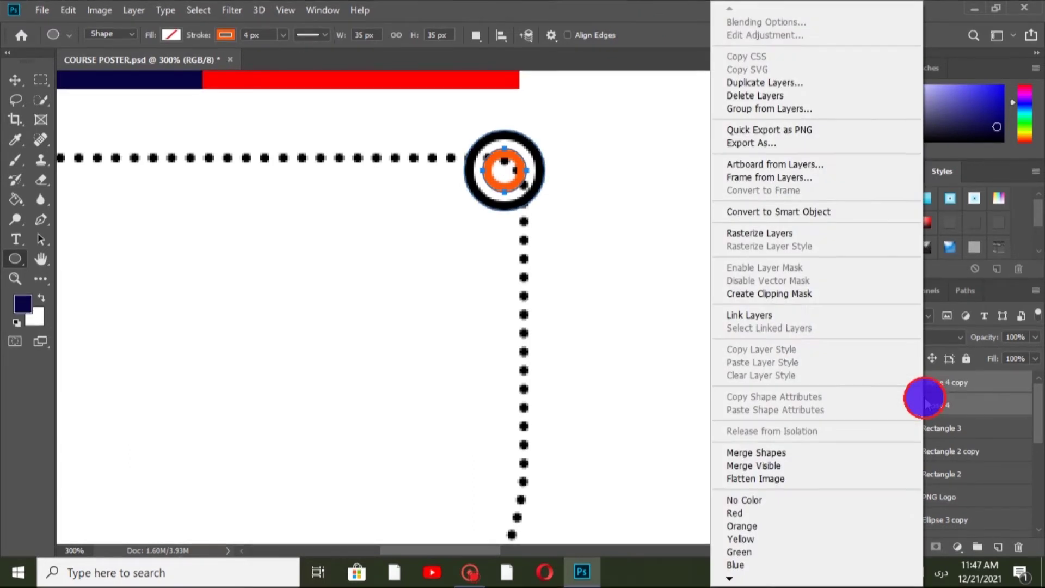
left_click(797, 234)
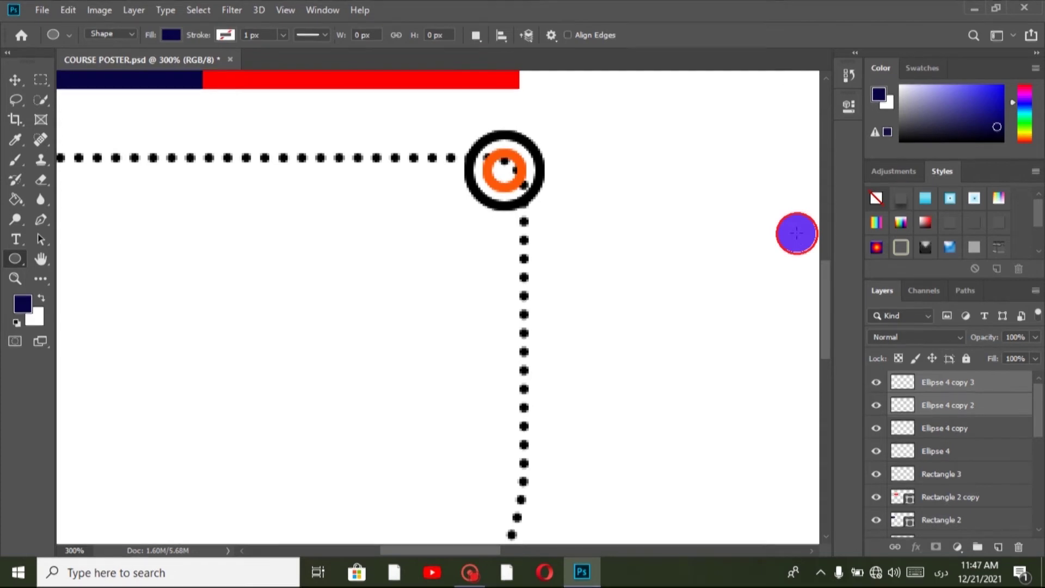
Move the duplicated pair of rings onto the dotted frame's lower-left corner
key("ctrl+t")
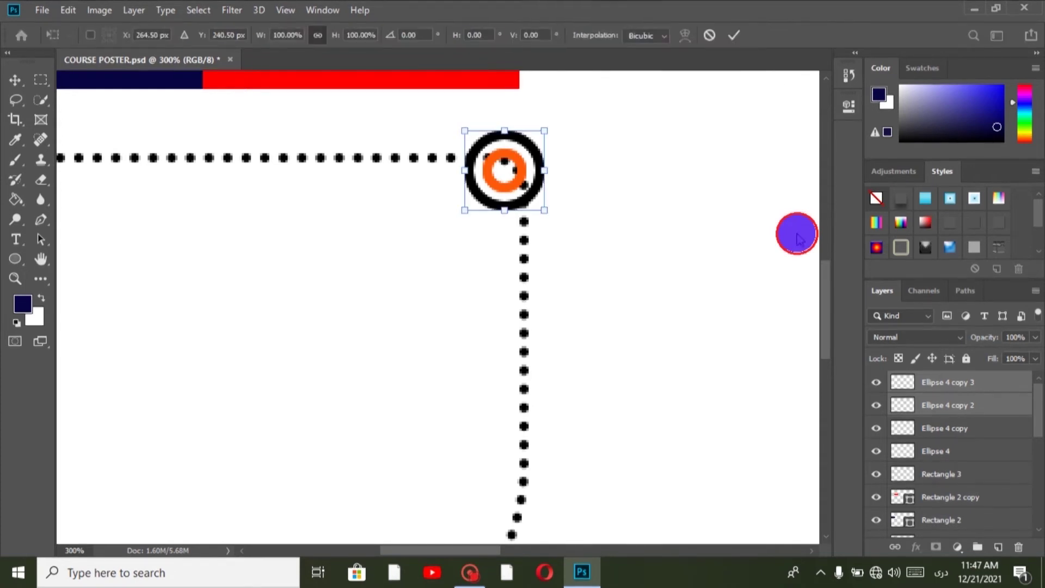
left_click_drag(505, 166, 68, 509)
left_click_drag(17, 558, 220, 428)
key("Return")
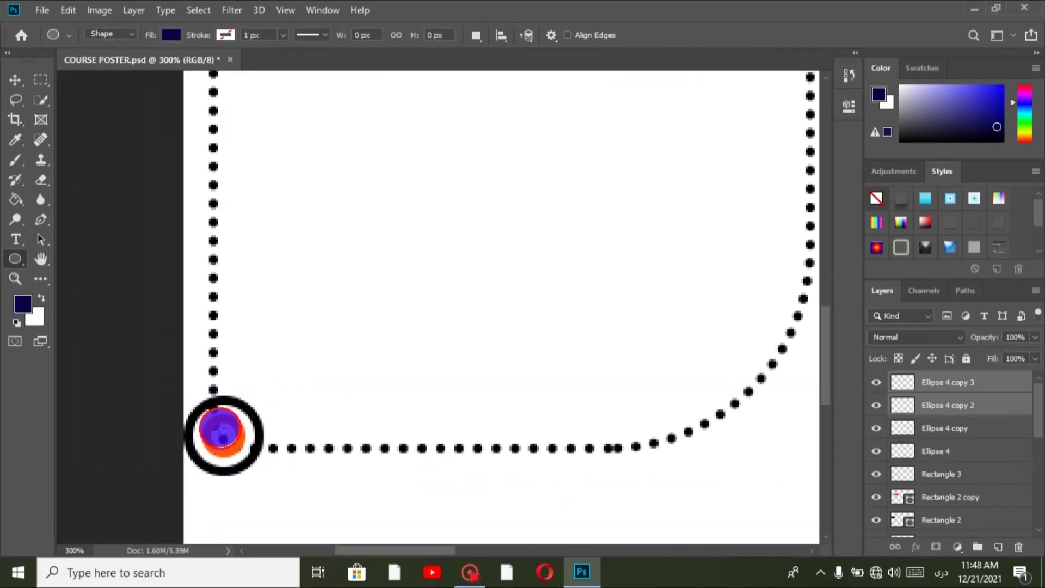
key("ctrl+0")
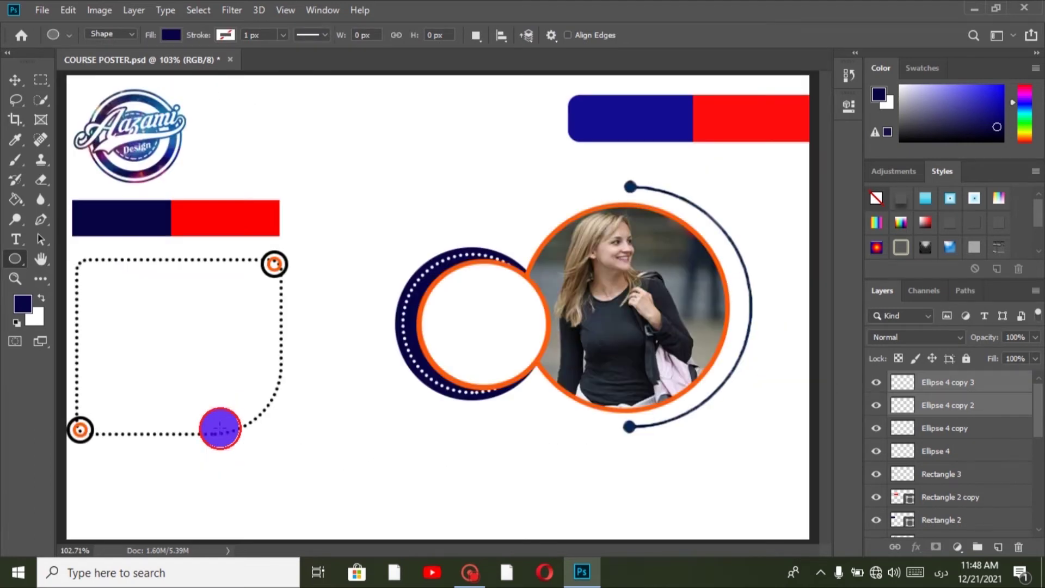
key("ctrl+minus")
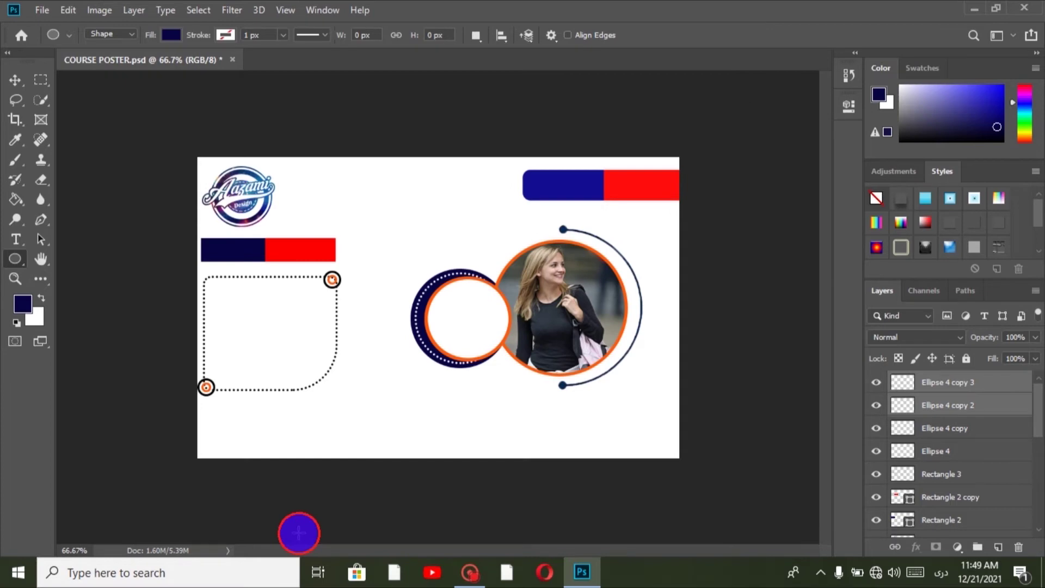
Draw a rectangle about 1016 by 155 px across the poster's bottom edge and fill it with red
right_click(17, 255)
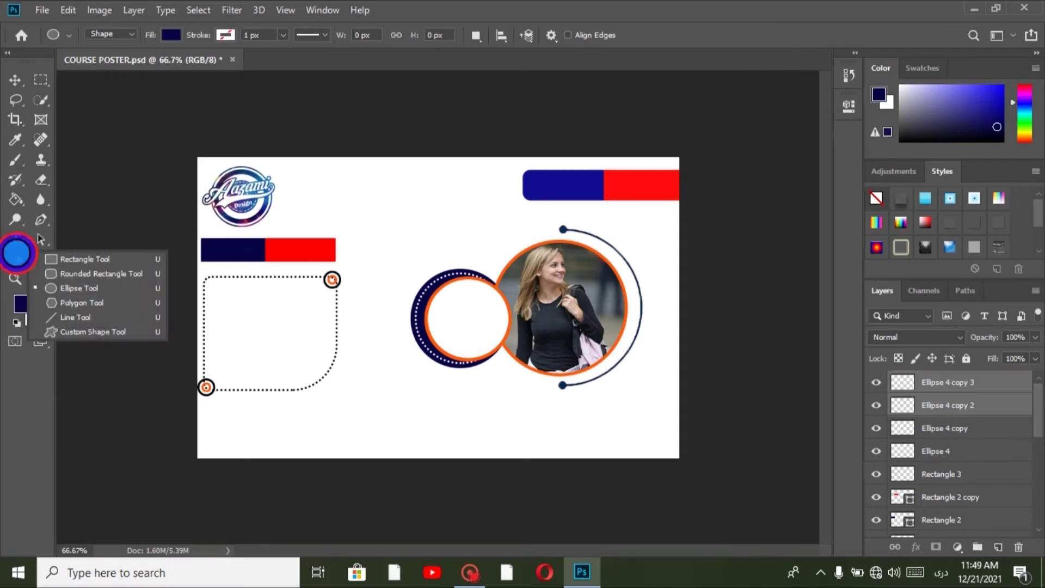
left_click(95, 262)
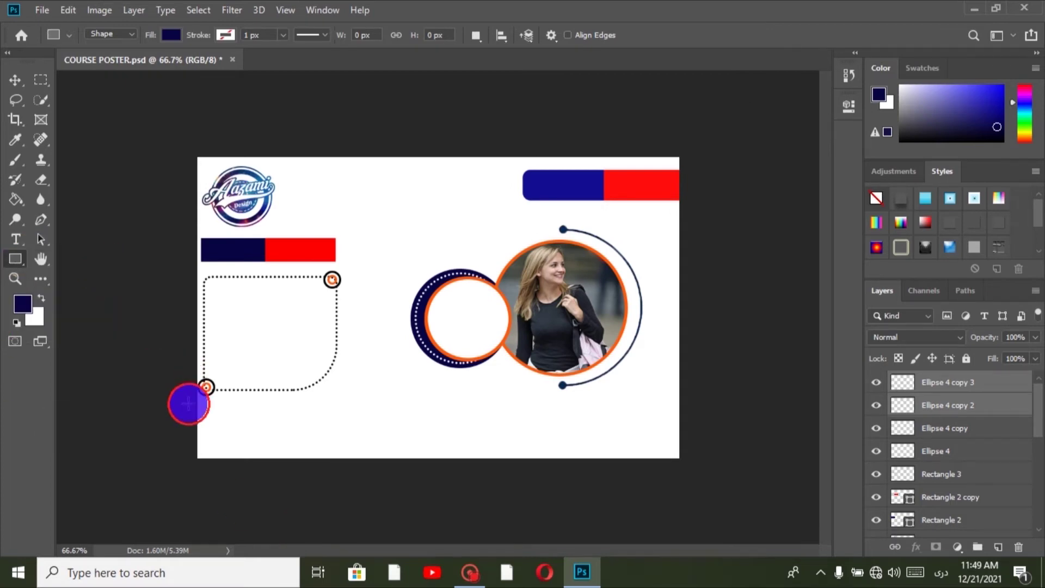
left_click_drag(187, 406, 703, 483)
left_click(630, 198)
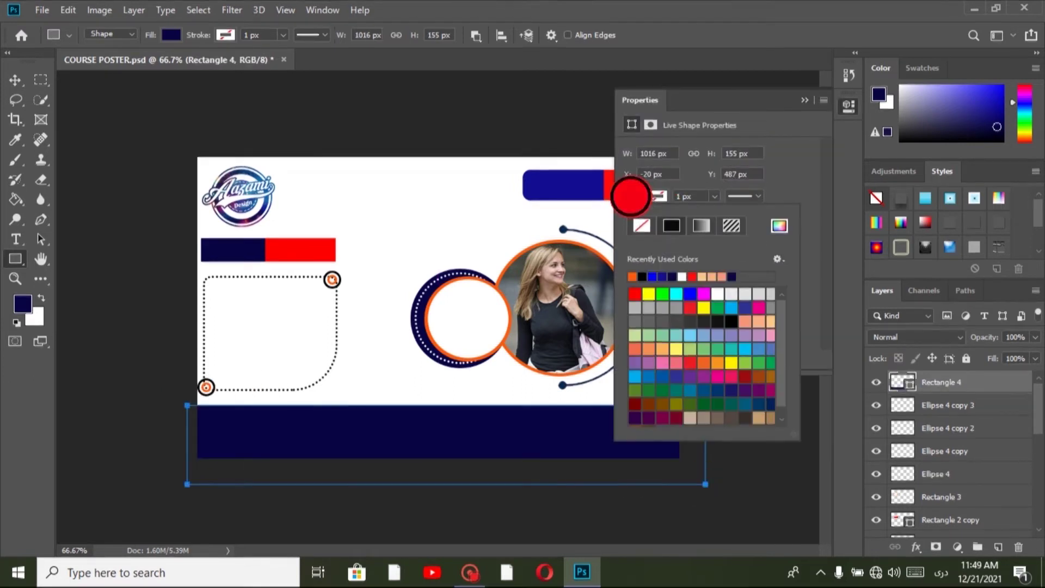
left_click(635, 296)
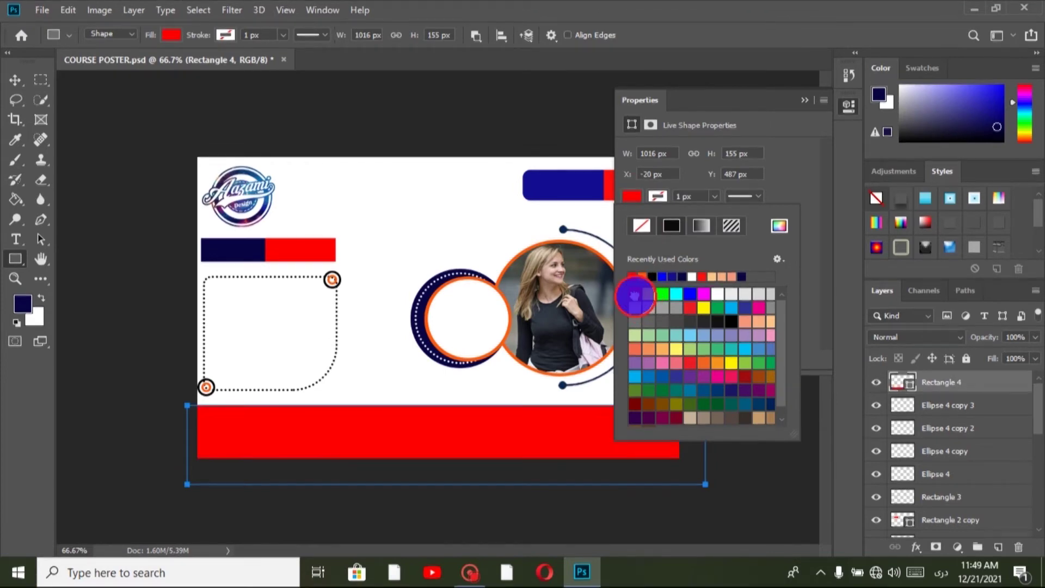
left_click(806, 104)
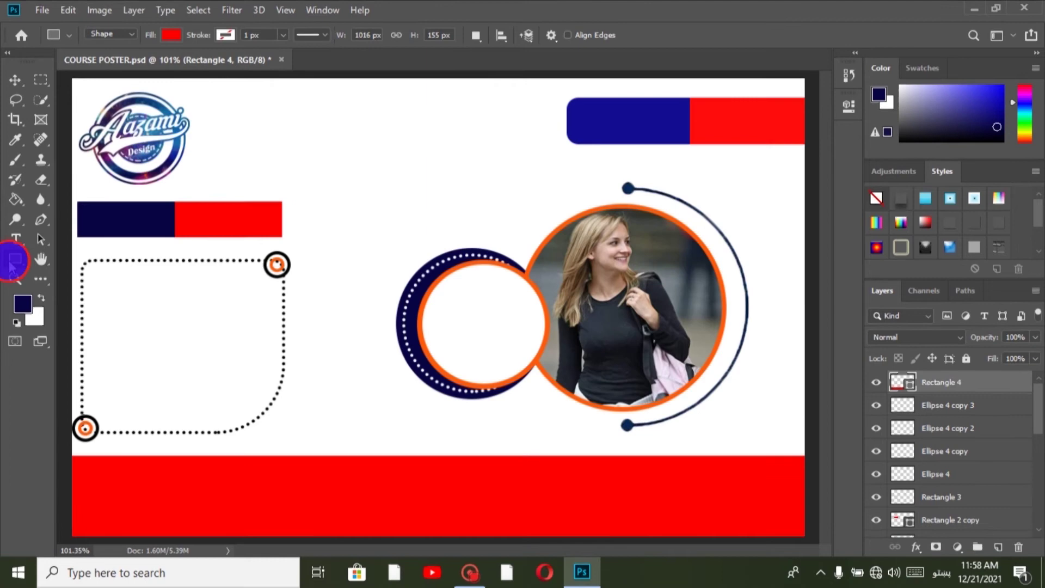
Draw an 18 px circle just above the red band near the poster's right edge and fill it with orange
right_click(9, 262)
left_click(104, 291)
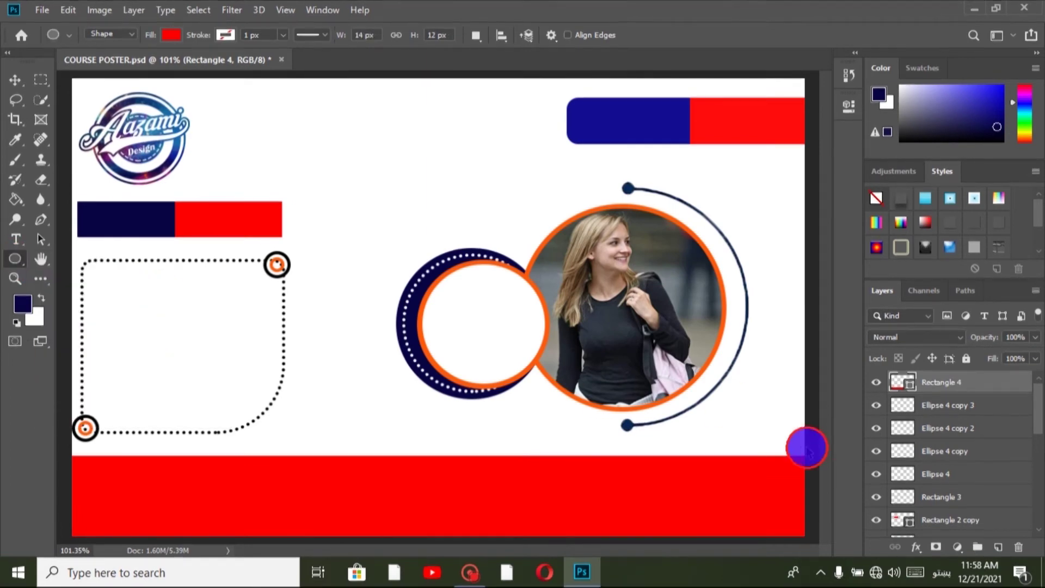
key("ctrl+plus")
key("ctrl+plus")
left_click_drag(544, 549, 687, 548)
left_click_drag(826, 277, 842, 357)
left_click_drag(556, 271, 595, 313)
left_click(630, 221)
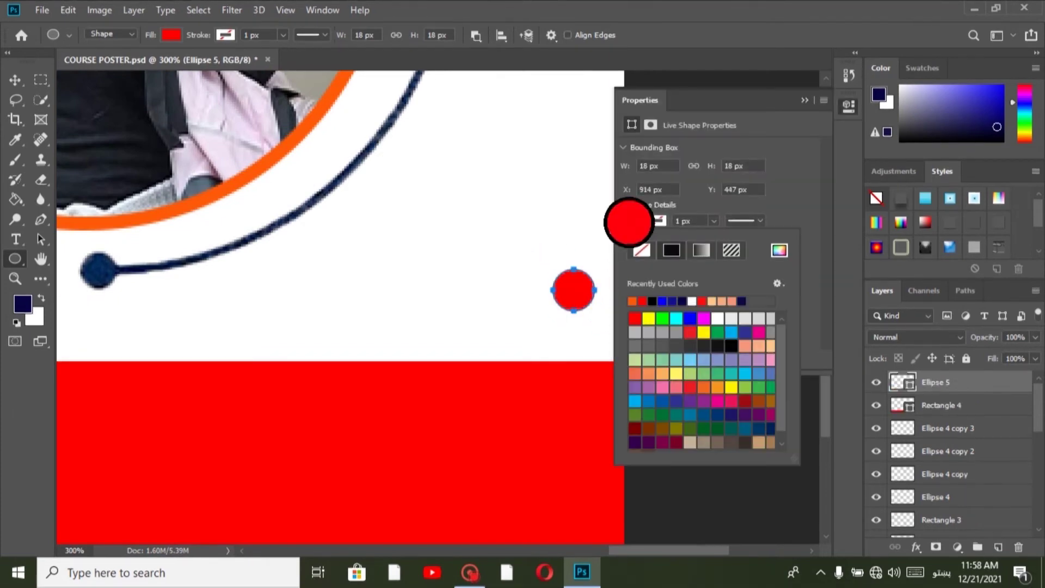
left_click(631, 300)
left_click(802, 101)
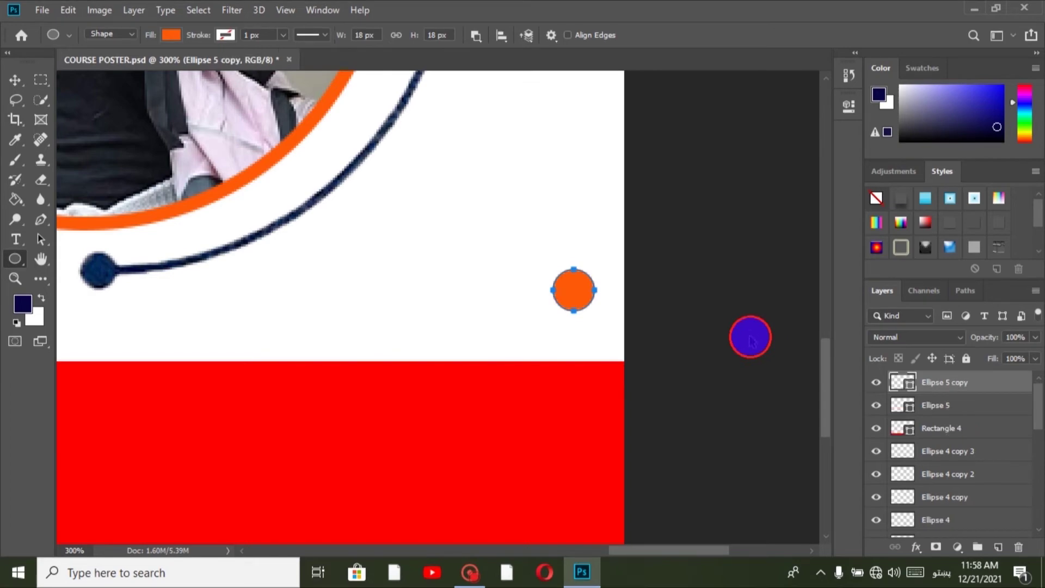
Duplicate the orange circle, move the copy to its left and scale it down to about 78%
key("ctrl+t")
key("Left")
key("Left")
key("Left")
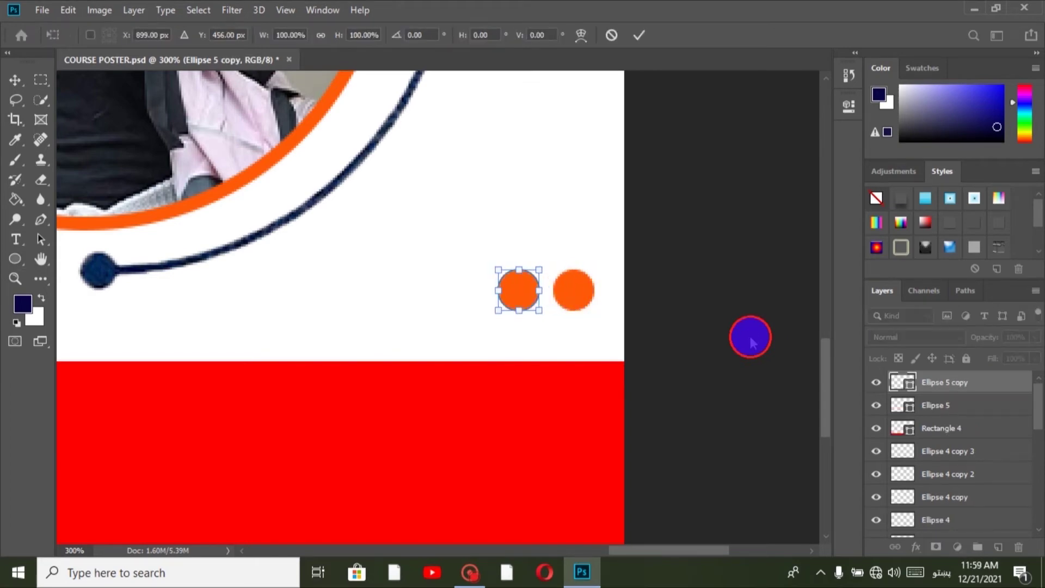
left_click_drag(539, 270, 534, 277)
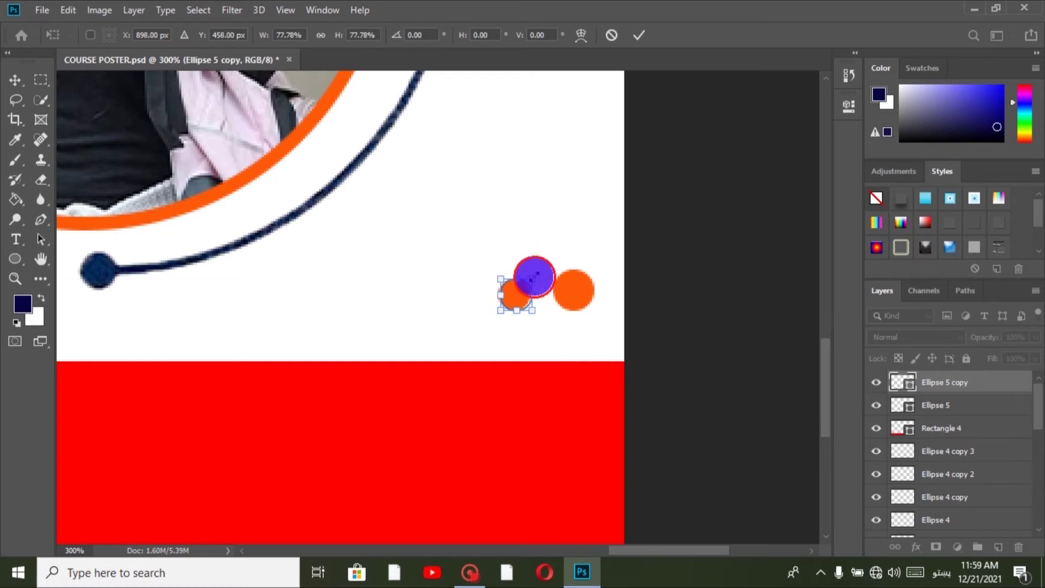
key("Return")
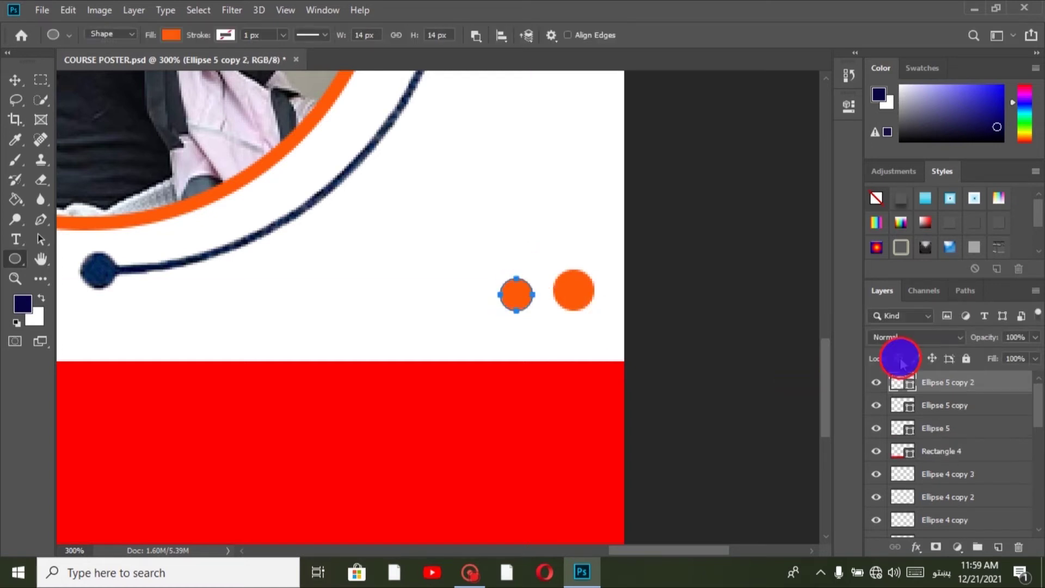
Duplicate the smaller orange circle, place the copy further left in the row and scale it to about 93%
key("ctrl+t")
left_click_drag(521, 289, 481, 295)
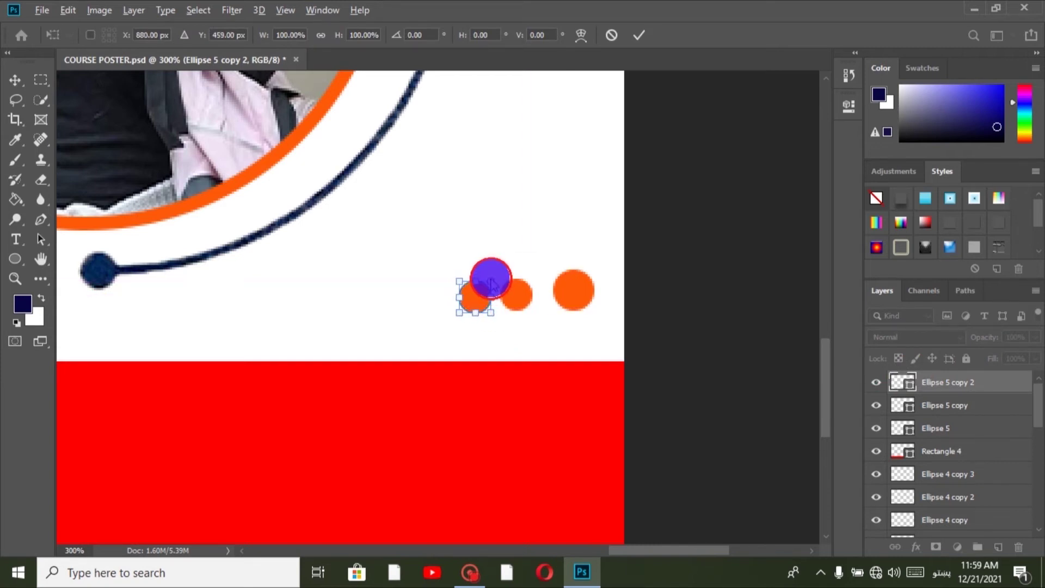
left_click_drag(490, 279, 488, 283)
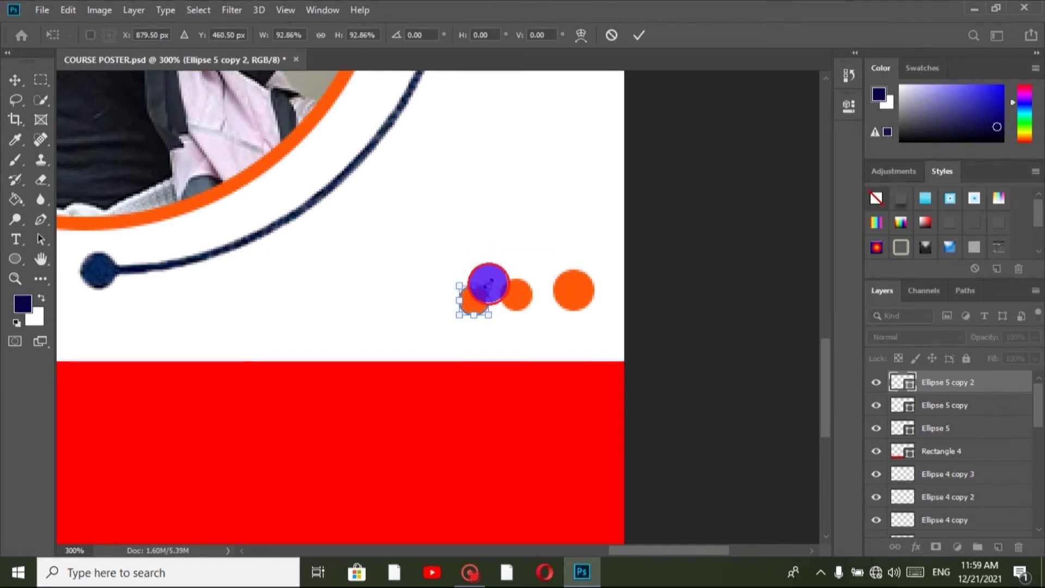
key("Return")
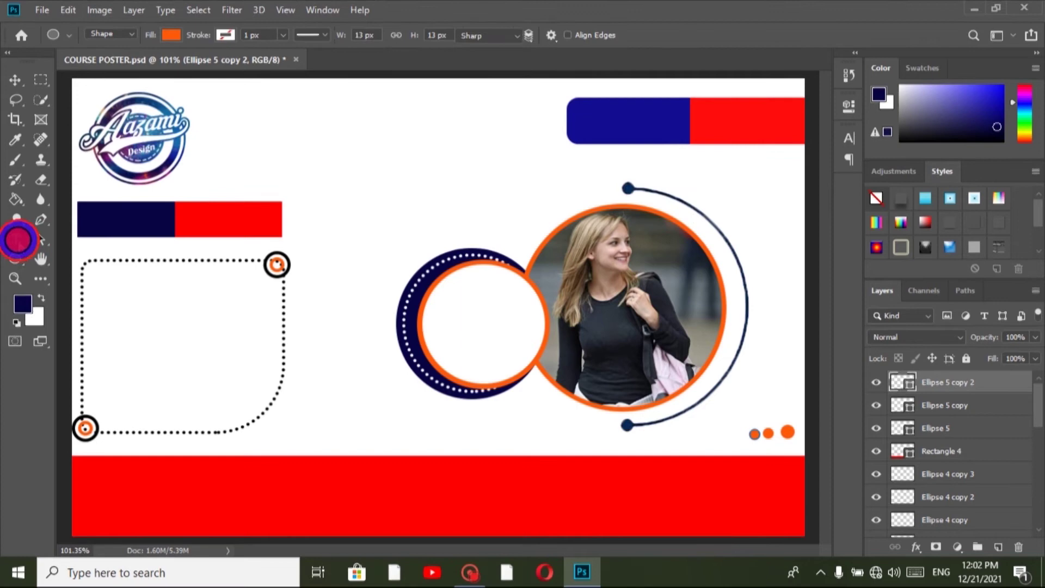
Add the text "Aazami Design" on the blue and red banner and scale it to fit, one word per color
left_click(16, 240)
left_click(593, 126)
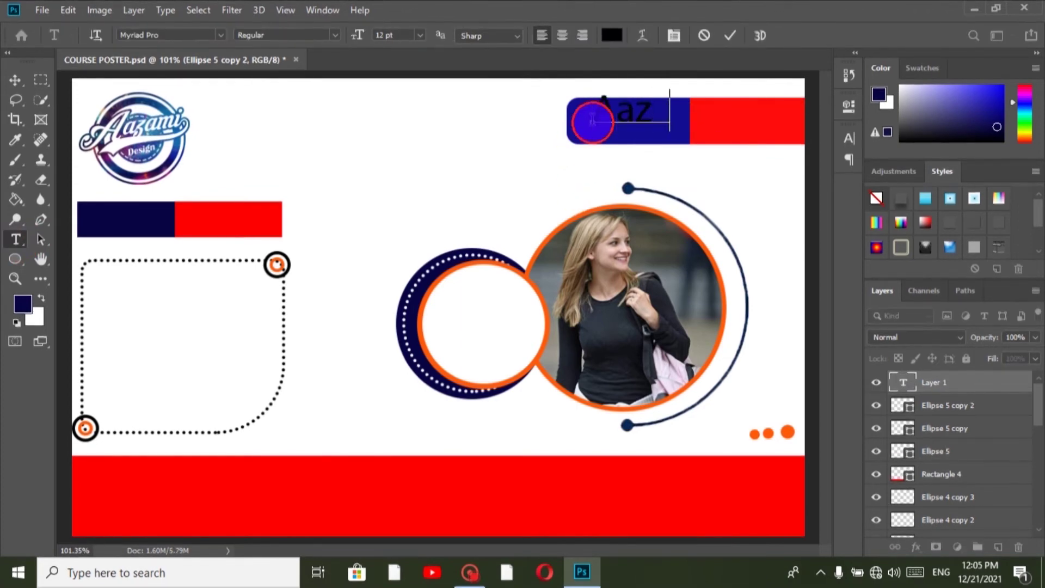
type("Aazami Desi")
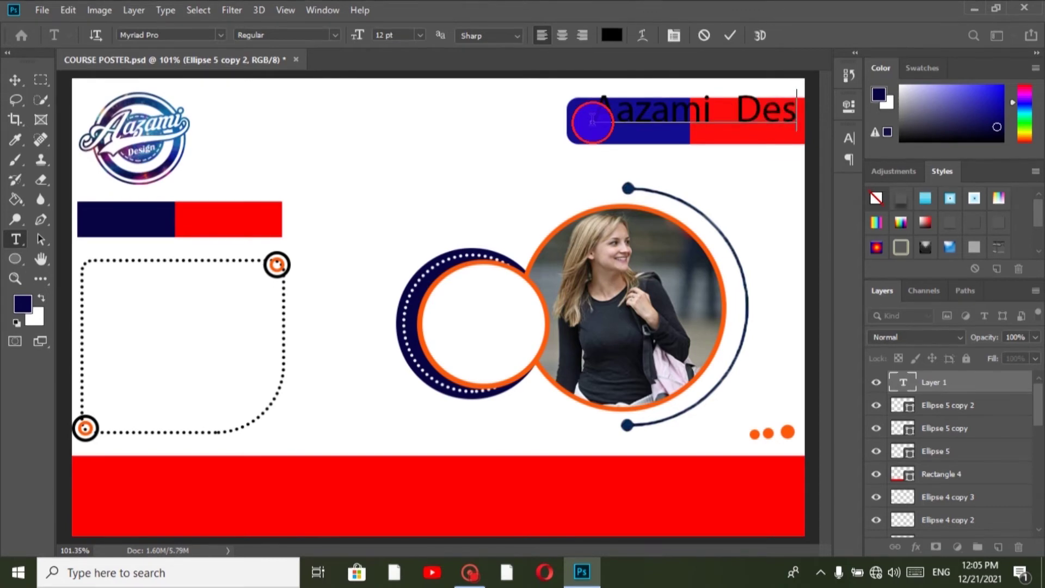
left_click(730, 35)
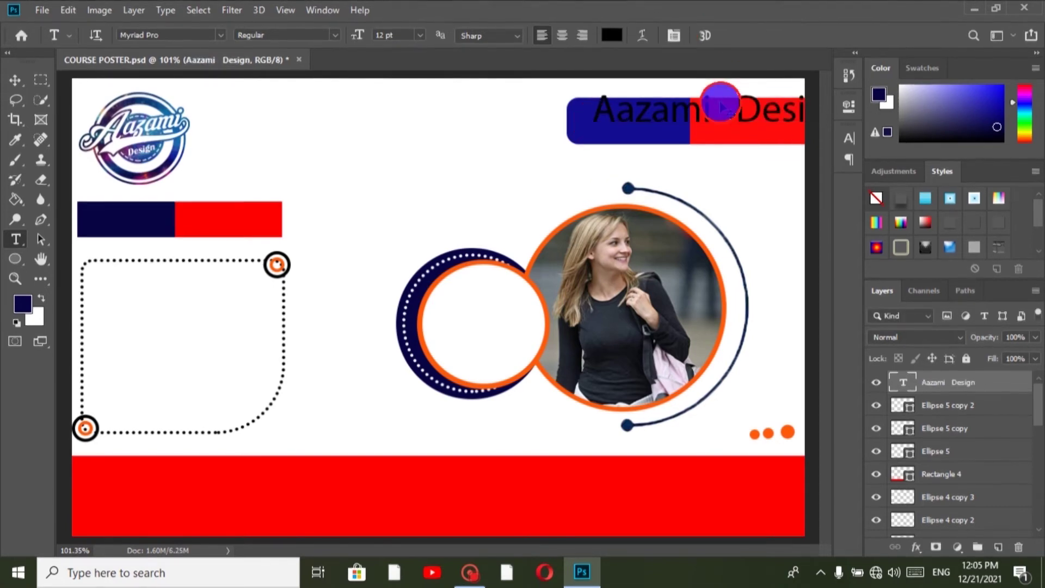
key("ctrl+t")
left_click_drag(594, 111, 636, 133)
left_click(734, 35)
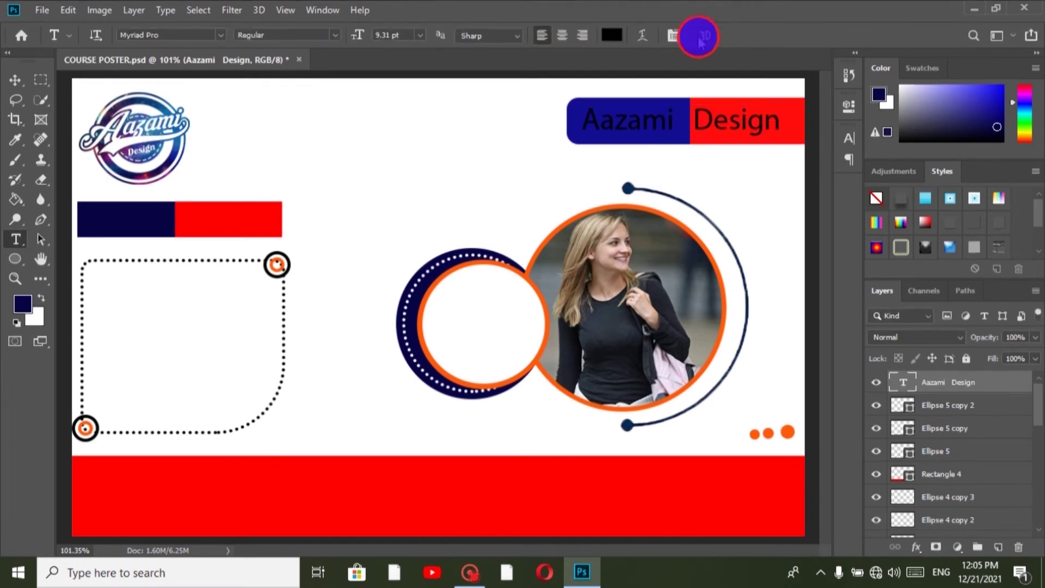
Change the "Aazami Design" text to white and set its font to Old English Text MT
left_click(610, 34)
left_click_drag(428, 106, 286, 66)
left_click(695, 99)
left_click(673, 38)
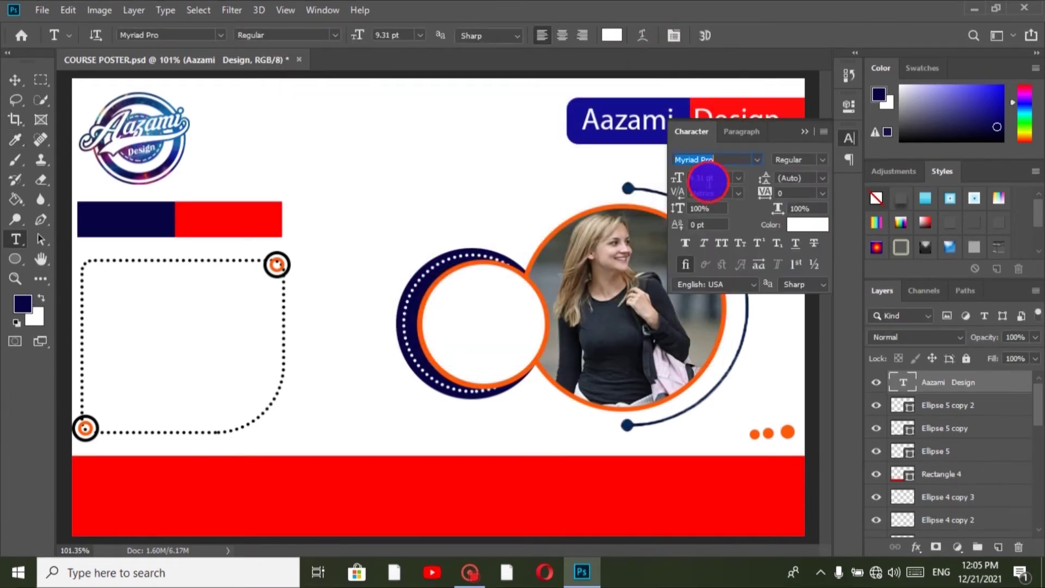
type("old")
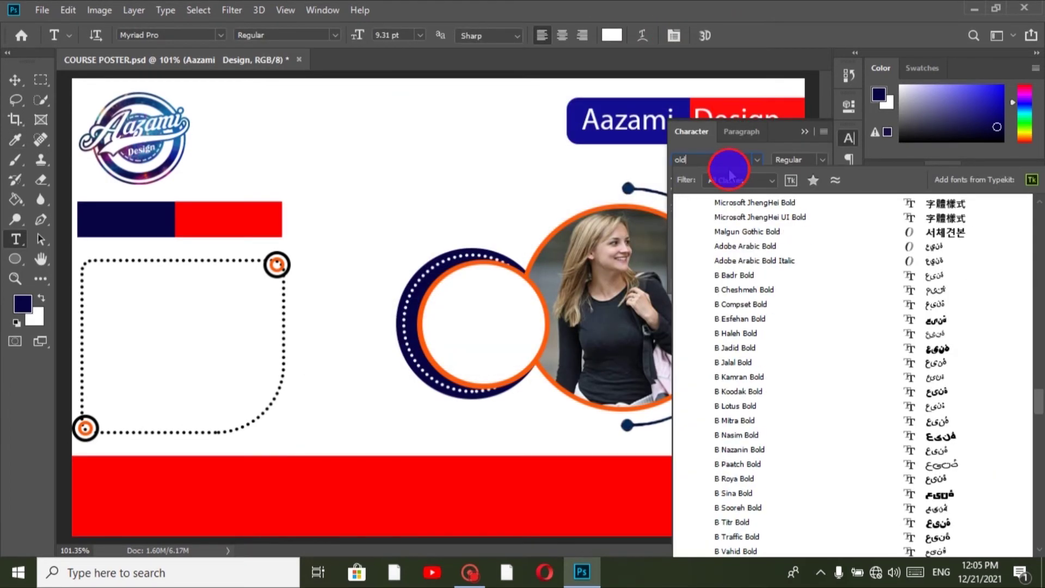
type(" eng")
left_click(760, 206)
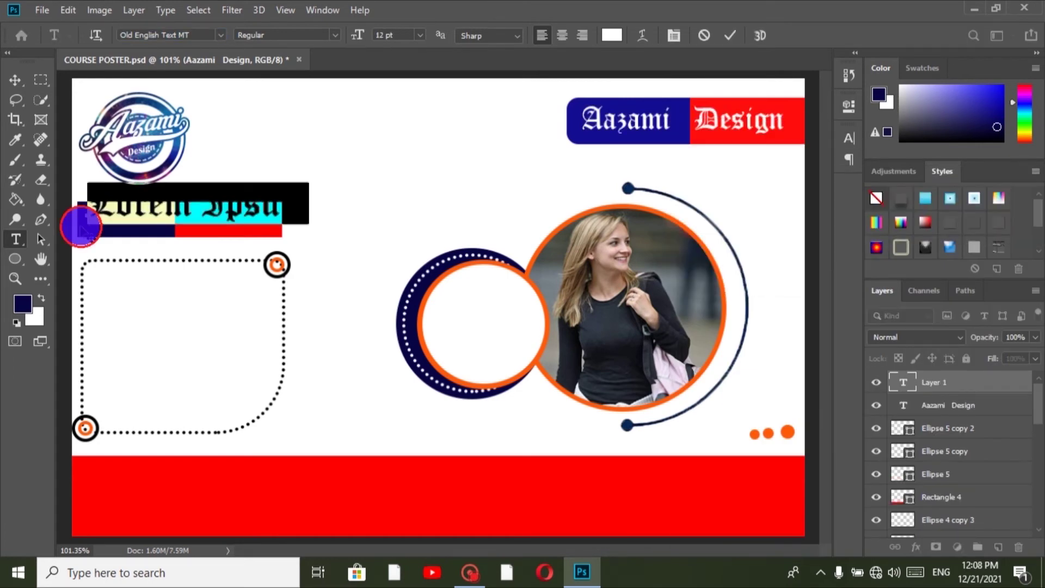
Add the text "Graphic Design" on the navy and red bar below the logo
left_click(81, 226)
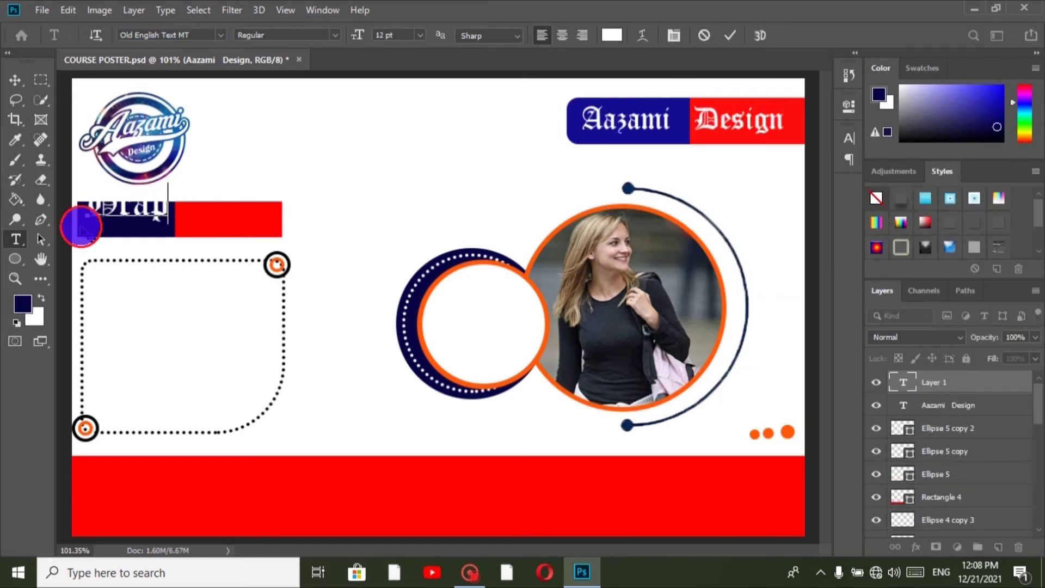
type("Graphic   Design")
left_click(736, 34)
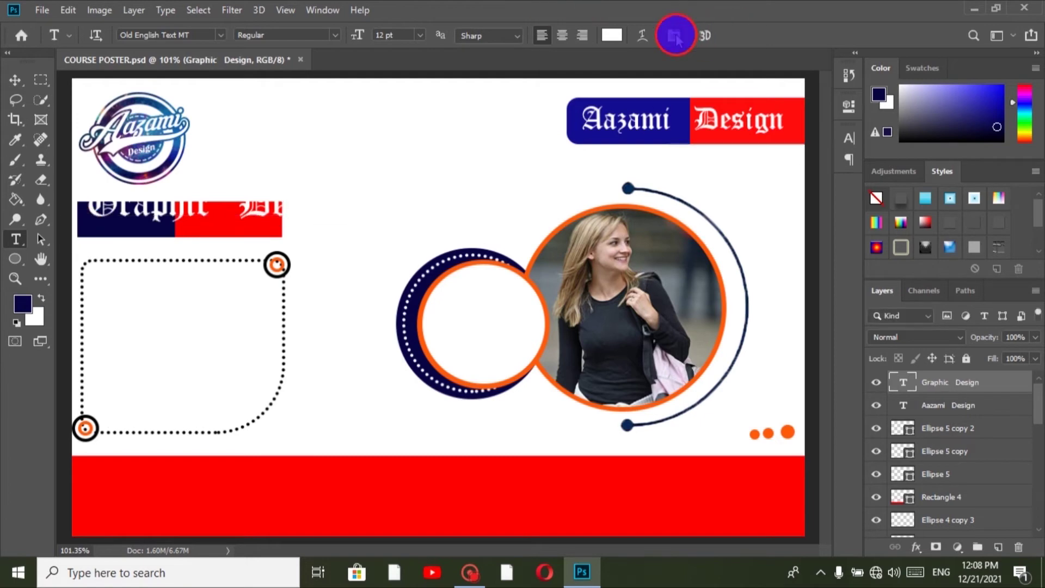
Set the "Graphic Design" text's font to Adriator and scale it to fit inside the navy and red bar
left_click(674, 35)
left_click(757, 160)
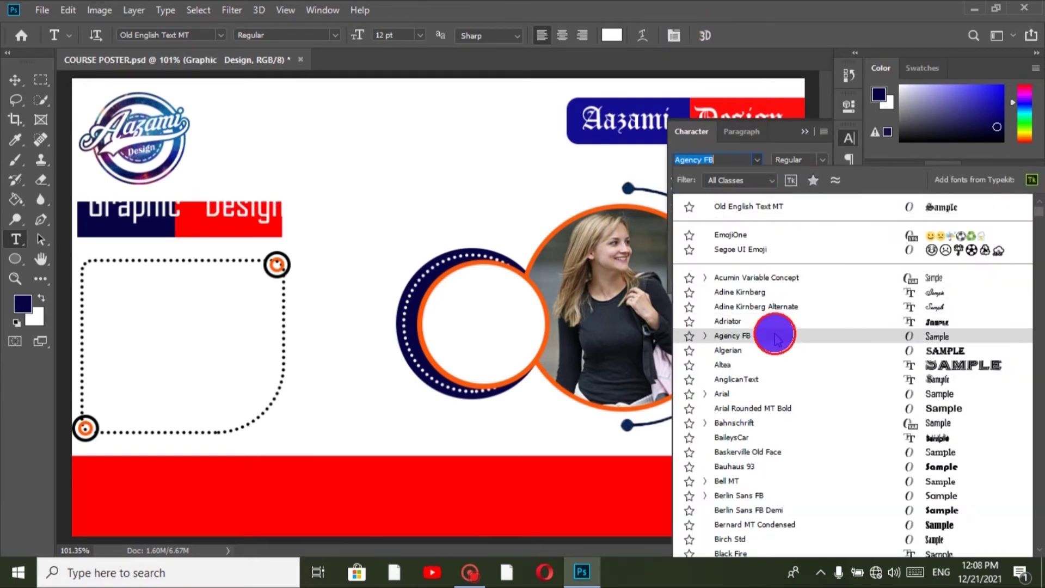
left_click(777, 321)
left_click(805, 131)
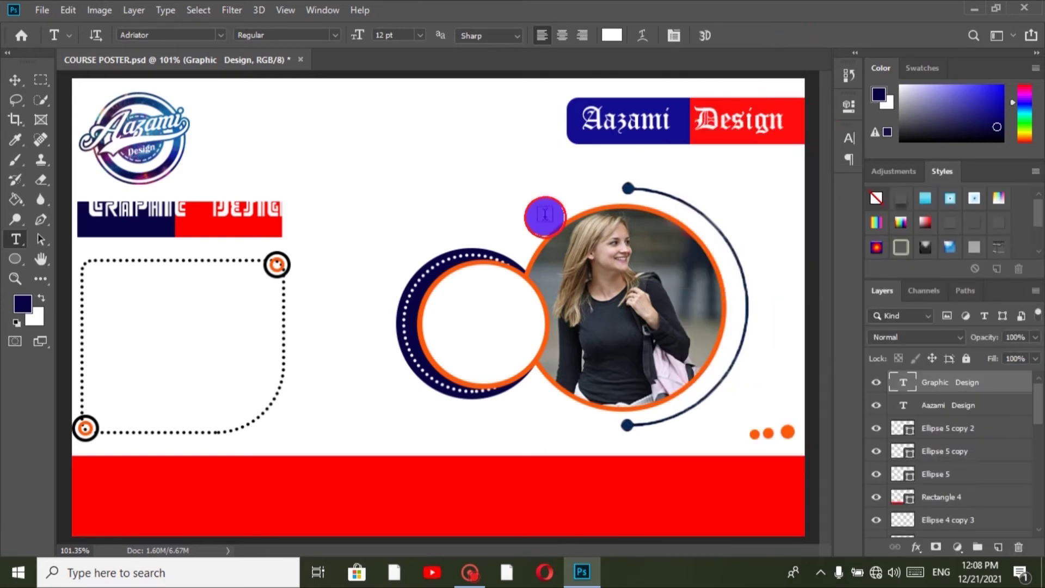
key("ctrl+t")
left_click_drag(294, 185, 261, 174)
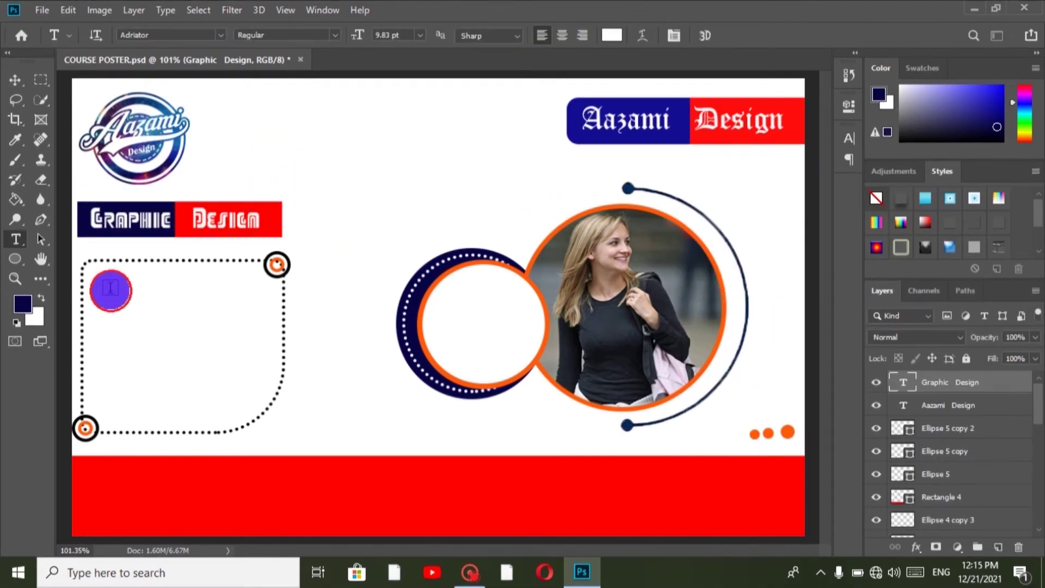
Paste the line "Teaching Graphic Design" as new text in the upper part of the dotted frame
left_click(110, 287)
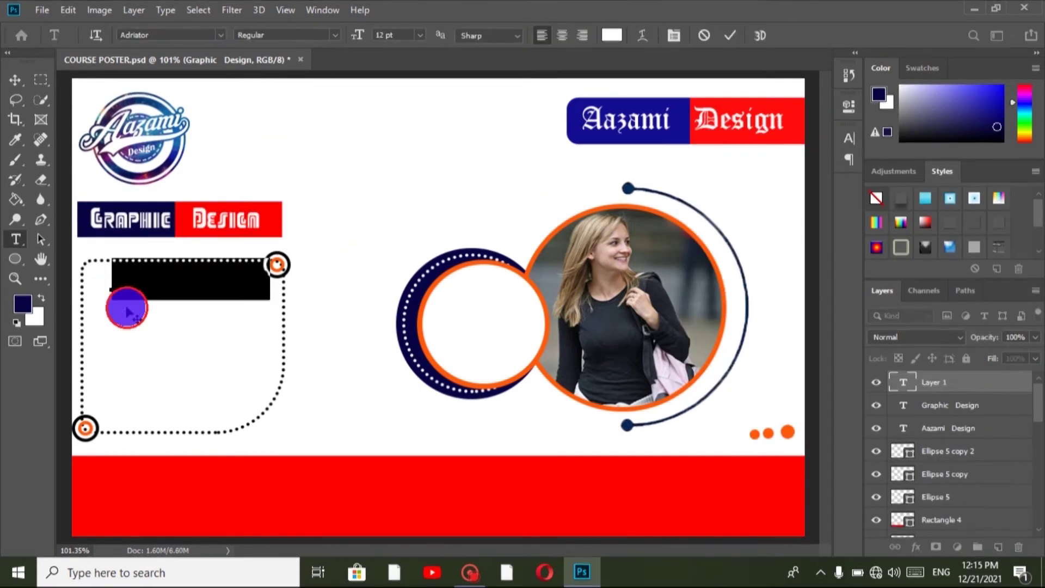
key("ctrl+v")
left_click(729, 34)
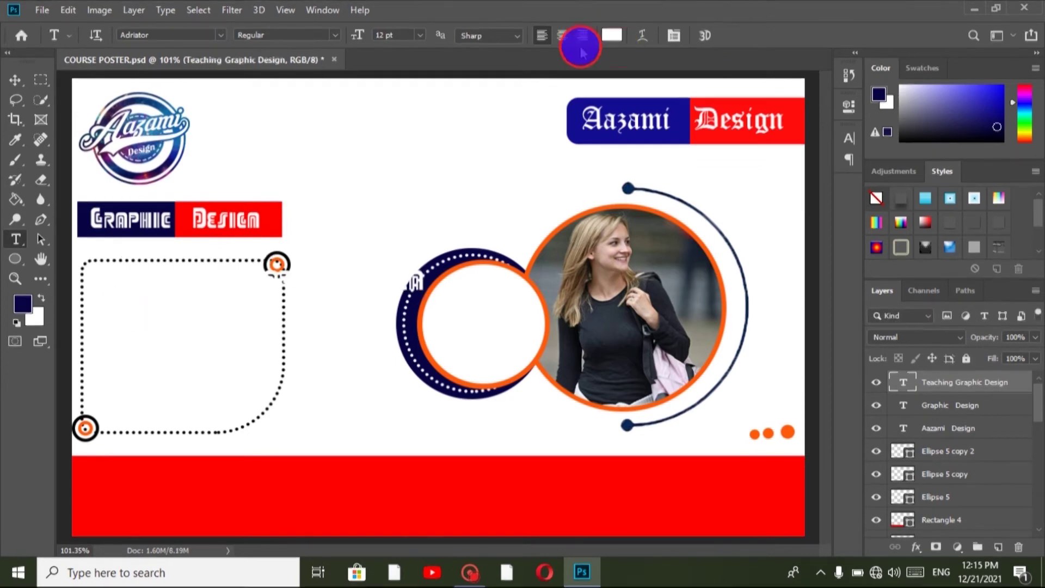
Change the "Teaching Graphic Design" text to black and set its font to Arial Rounded MT Bold
left_click(612, 36)
left_click_drag(417, 234, 262, 358)
left_click(691, 99)
left_click(673, 35)
left_click(711, 158)
left_click(742, 160)
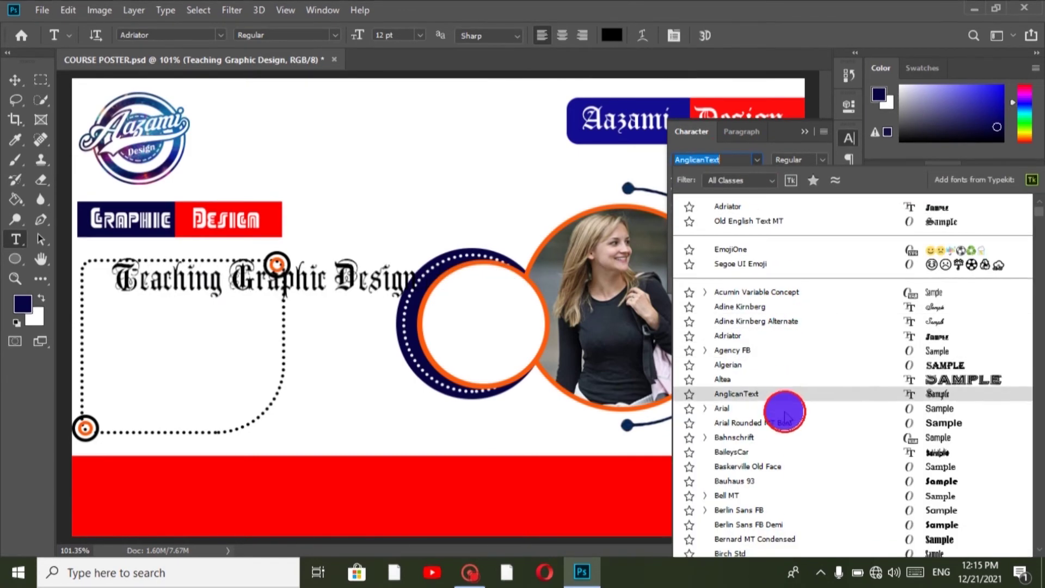
left_click(784, 424)
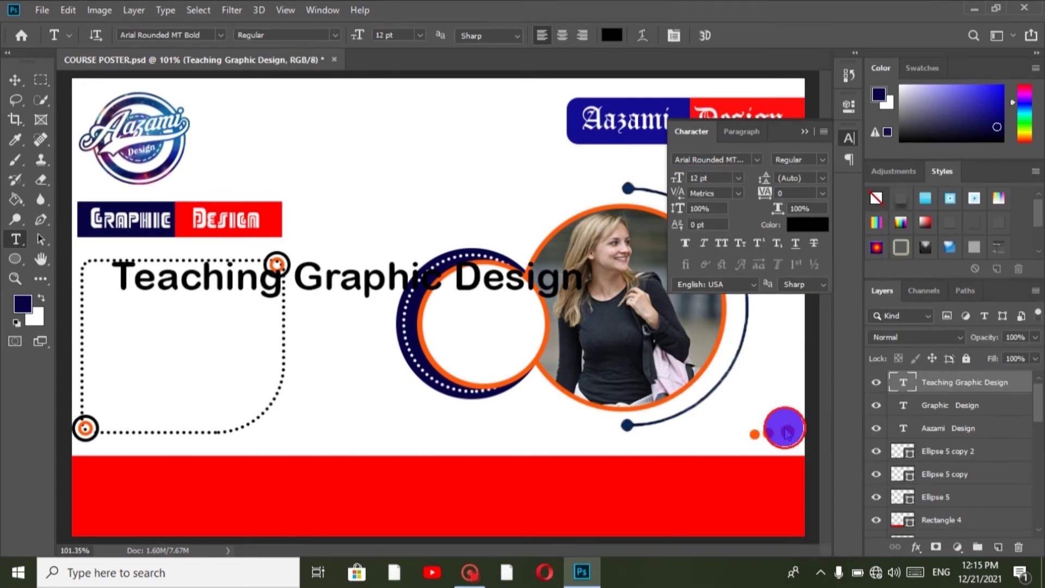
left_click(805, 131)
Scale the "Teaching Graphic Design" line to about 33% and place it near the top inside the dotted frame
key("ctrl+t")
left_click_drag(584, 277, 234, 280)
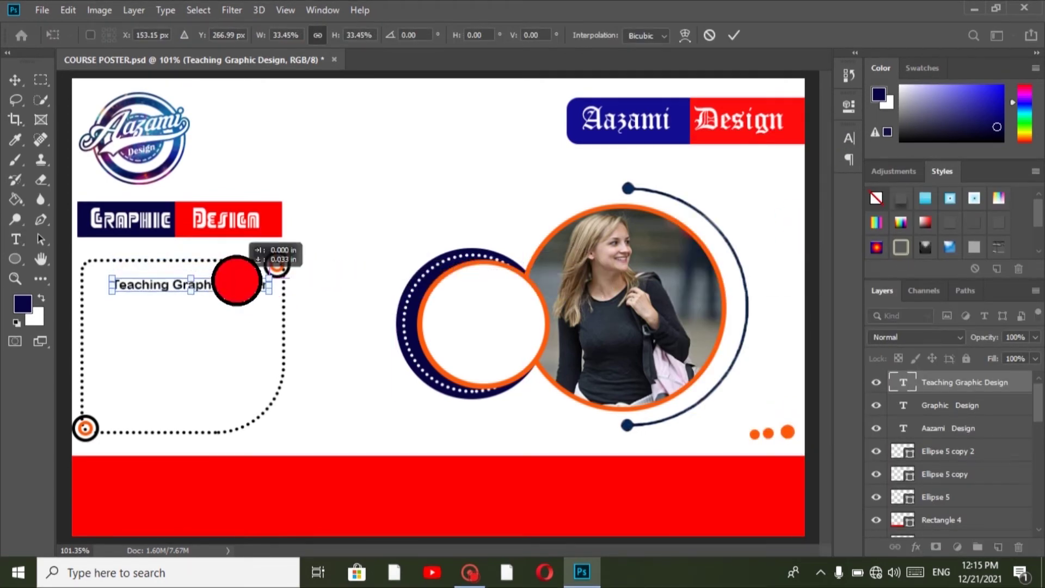
left_click(733, 35)
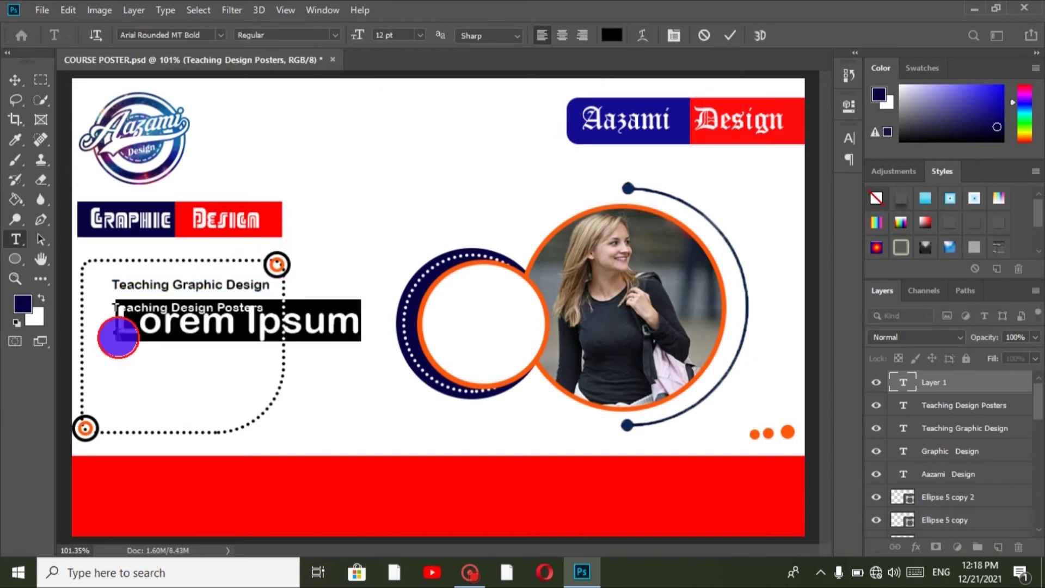
Enter the text line "Teaching Design Certificate" and scale it to about 29% beneath the "Teaching Design Posters" line in the dotted frame
type("Teaching Design Certificate")
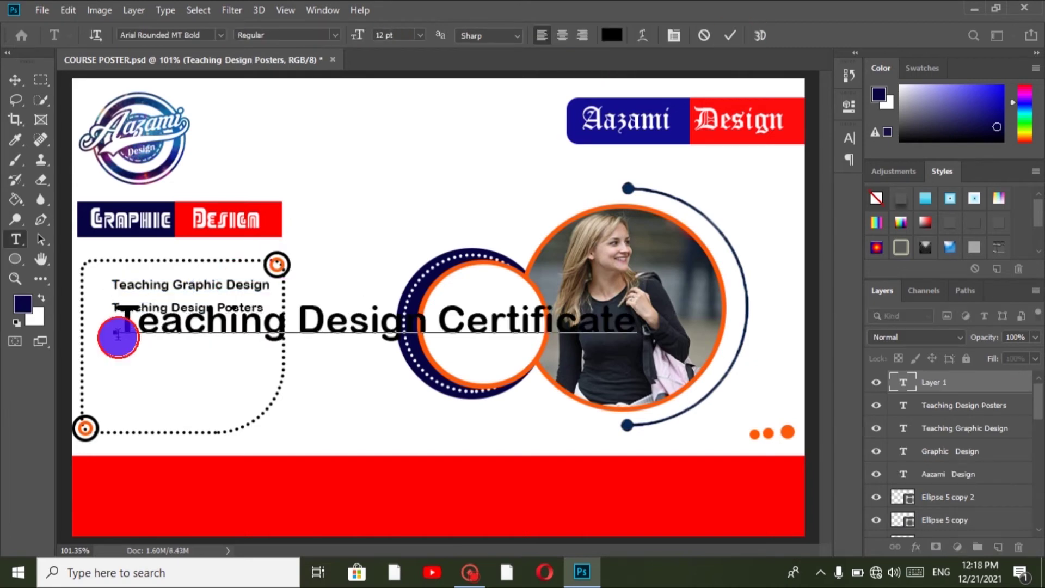
left_click(732, 35)
key("ctrl+t")
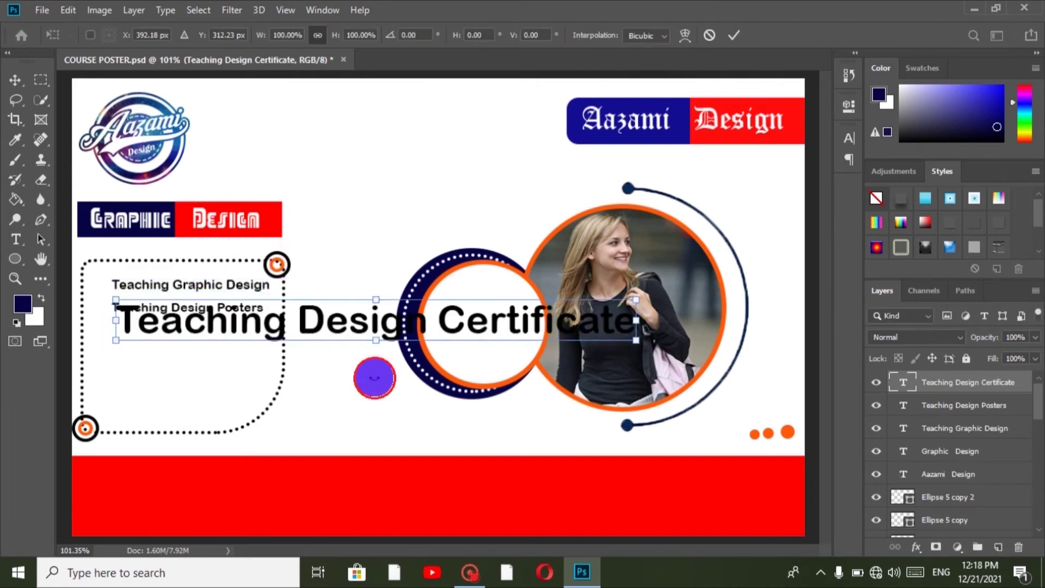
left_click_drag(641, 320, 269, 352)
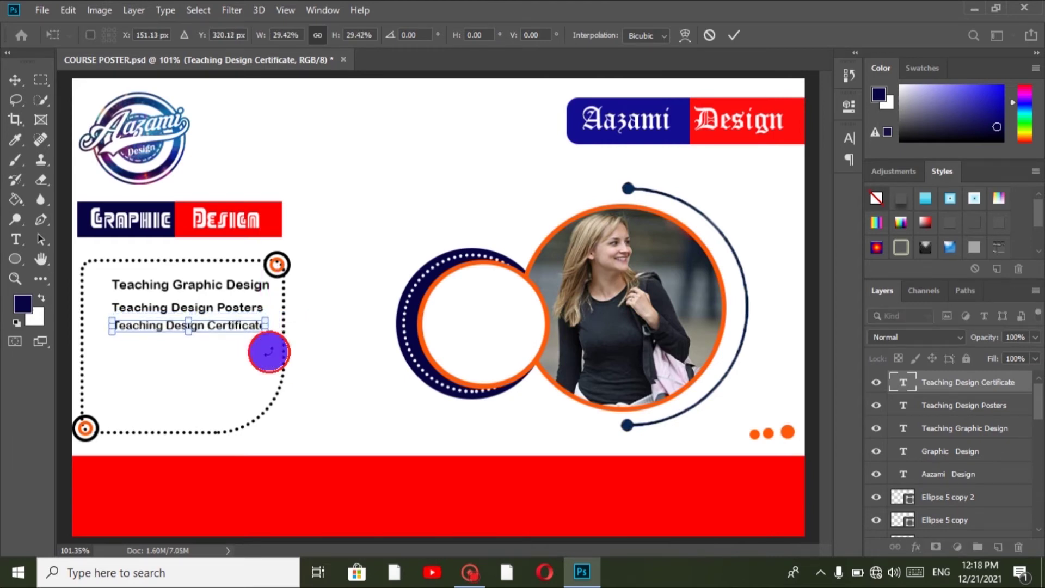
Move the "Teaching Design Certificate" line down to widen the gap below the "Teaching Design Posters" line
key("Down")
key("Down")
key("Down")
key("Down")
key("Down")
key("Down")
key("Down")
key("Down")
key("Down")
key("Down")
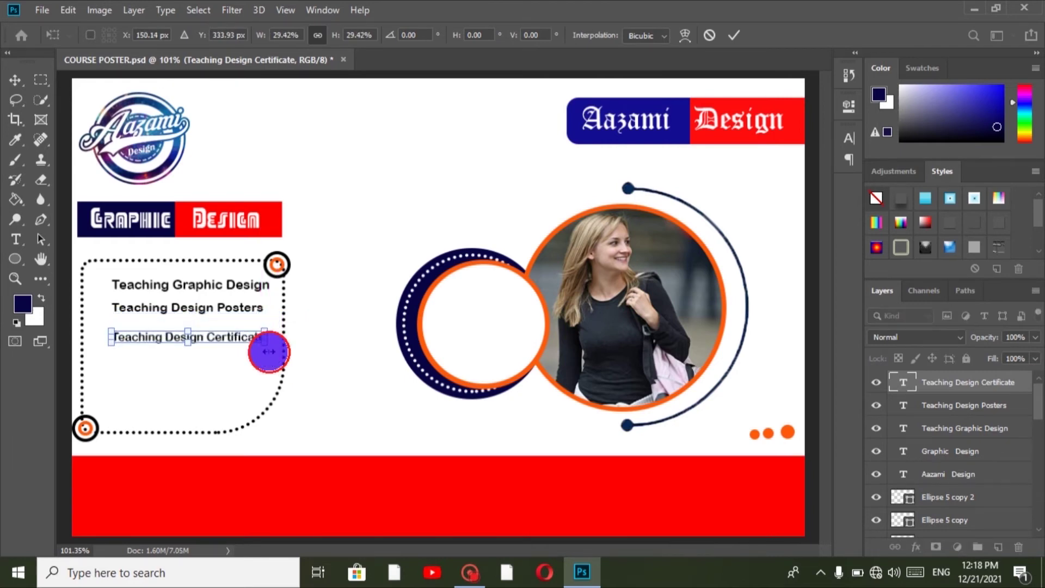
left_click(738, 35)
Move the "Teaching Design Posters" line down slightly to even out the spacing between the lines above and below it
left_click(988, 405)
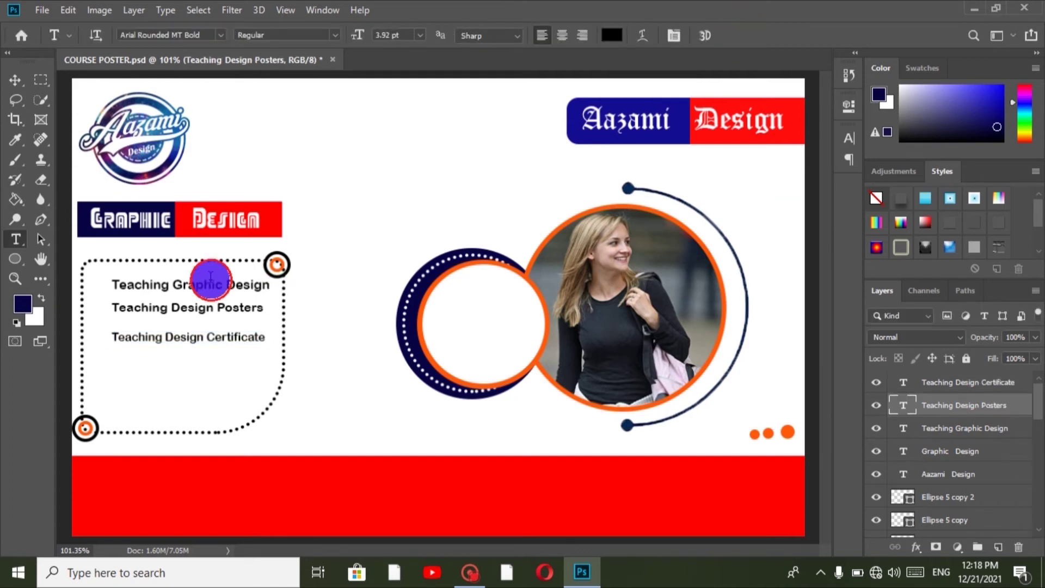
key("ctrl+t")
key("Down")
key("Down")
key("Down")
key("Down")
key("Down")
key("Down")
key("Down")
key("Down")
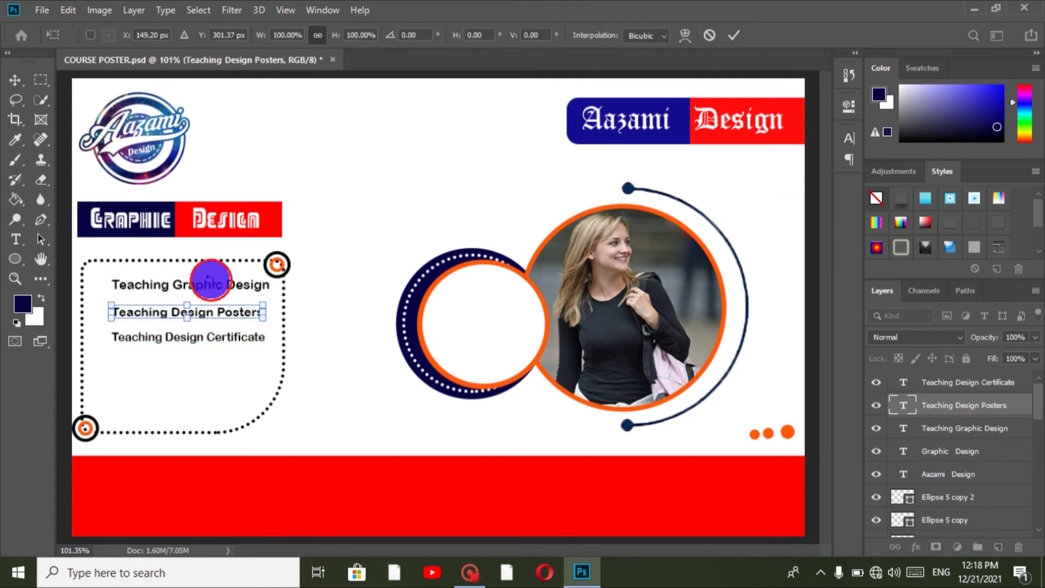
key("Down")
key("Return")
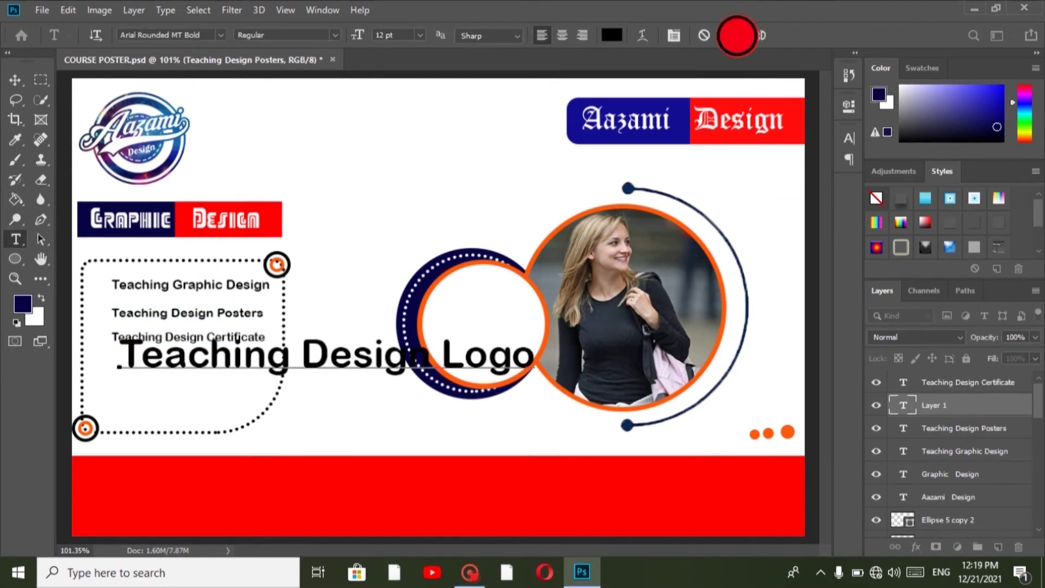
Scale the "Teaching Design Logo" line down to match the other course lines and place it below "Teaching Design Certificate"
left_click(736, 35)
key("ctrl+t")
left_click_drag(535, 351, 264, 352)
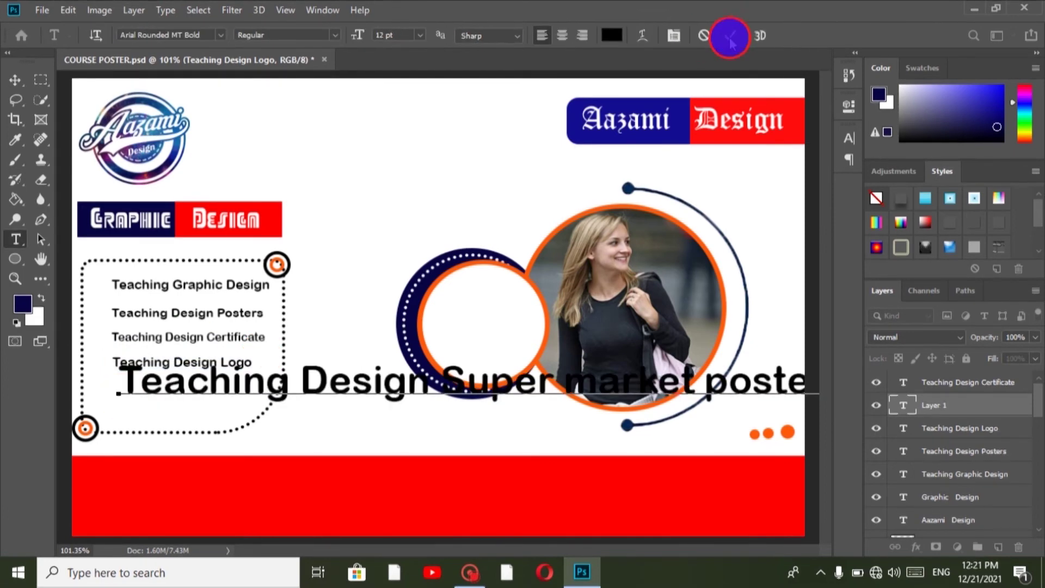
Scale the "Teaching Design Super market poster" line down to about 2.56 pt to fit the dotted frame below "Teaching Design Logo"
left_click(731, 35)
key("ctrl+t")
left_click_drag(117, 382, 417, 385)
left_click_drag(513, 385, 213, 406)
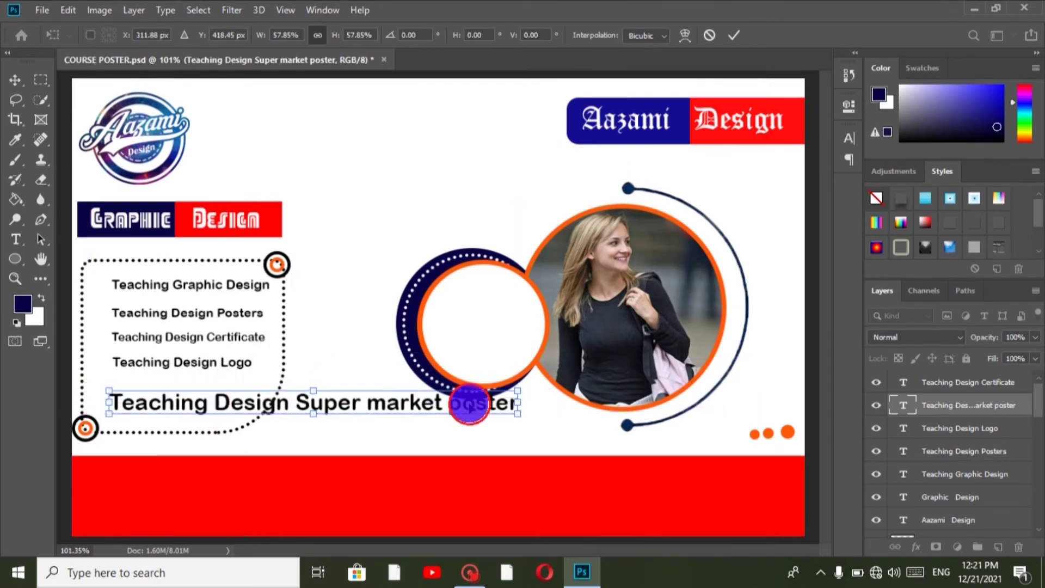
left_click_drag(516, 403, 262, 391)
key("Return")
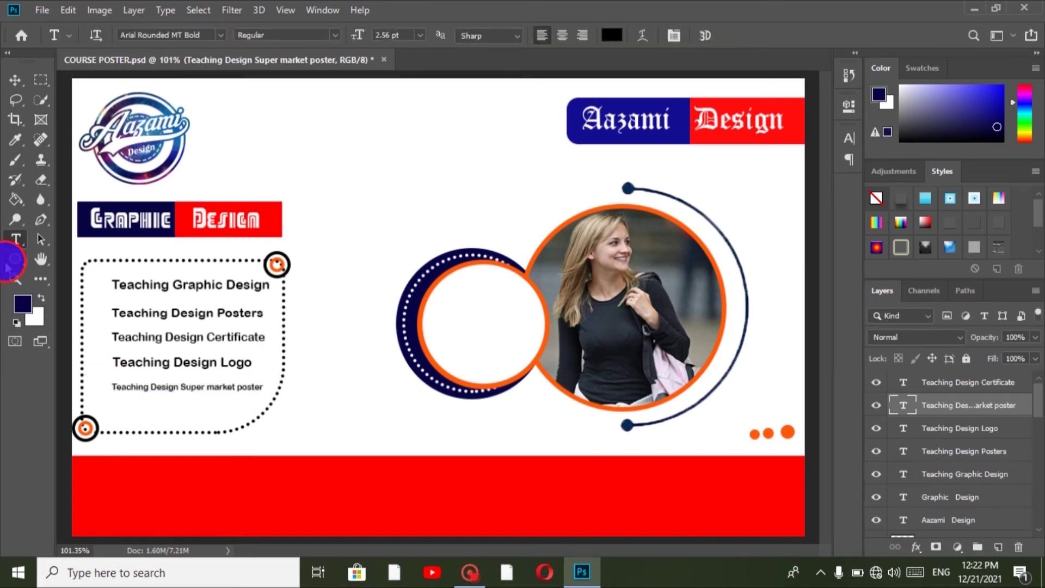
Switch to the Custom Shape tool and load the full set of custom shapes into its shape library
right_click(10, 262)
left_click(115, 333)
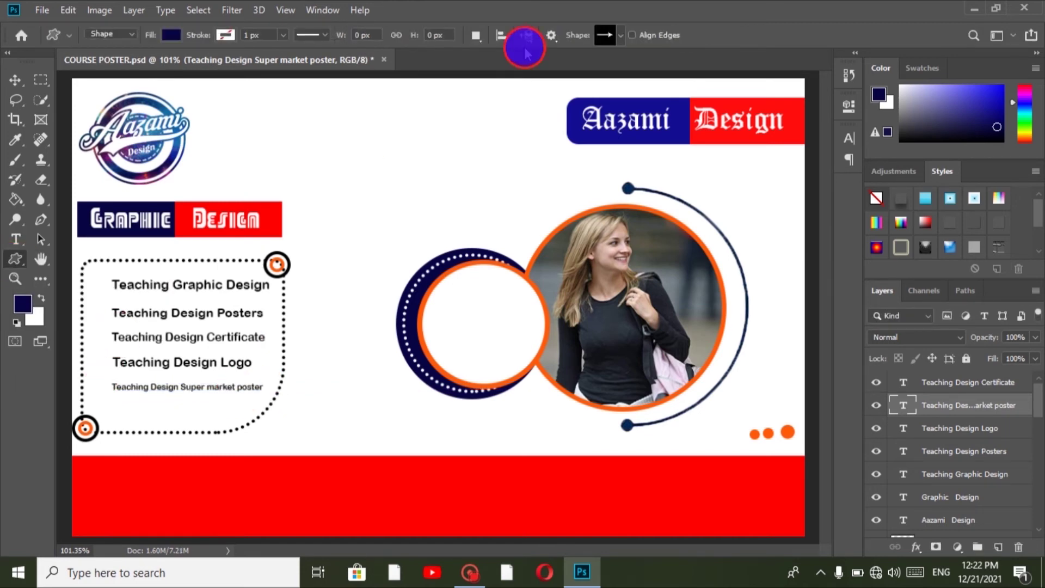
left_click(619, 35)
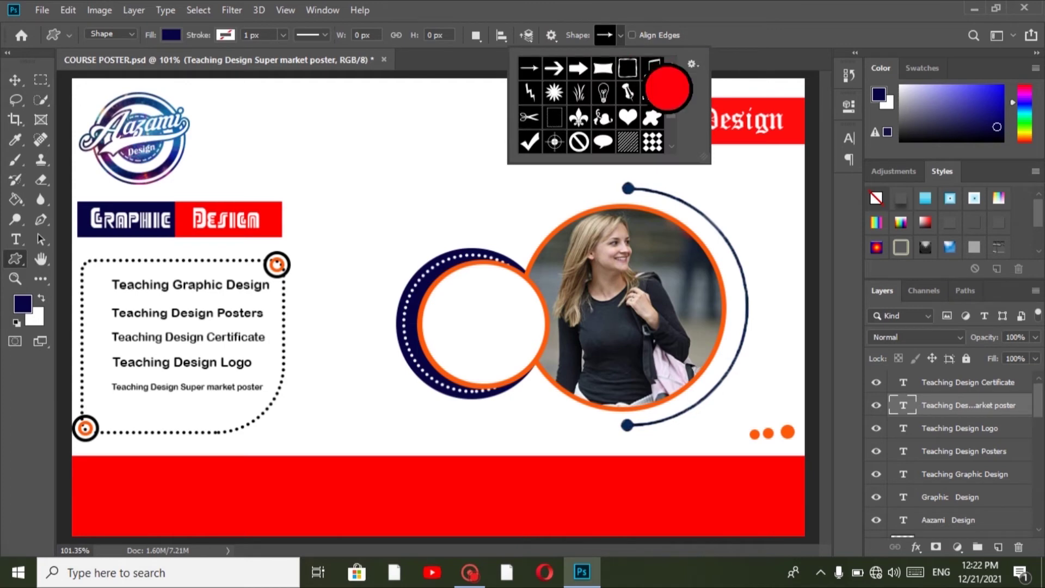
left_click_drag(669, 89, 671, 114)
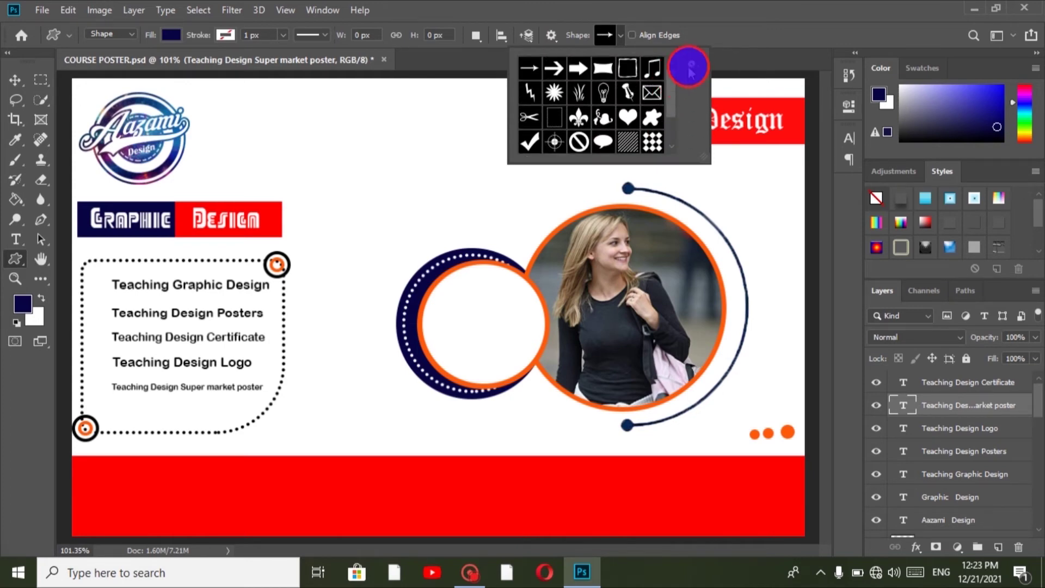
left_click(690, 66)
left_click(767, 292)
left_click(614, 212)
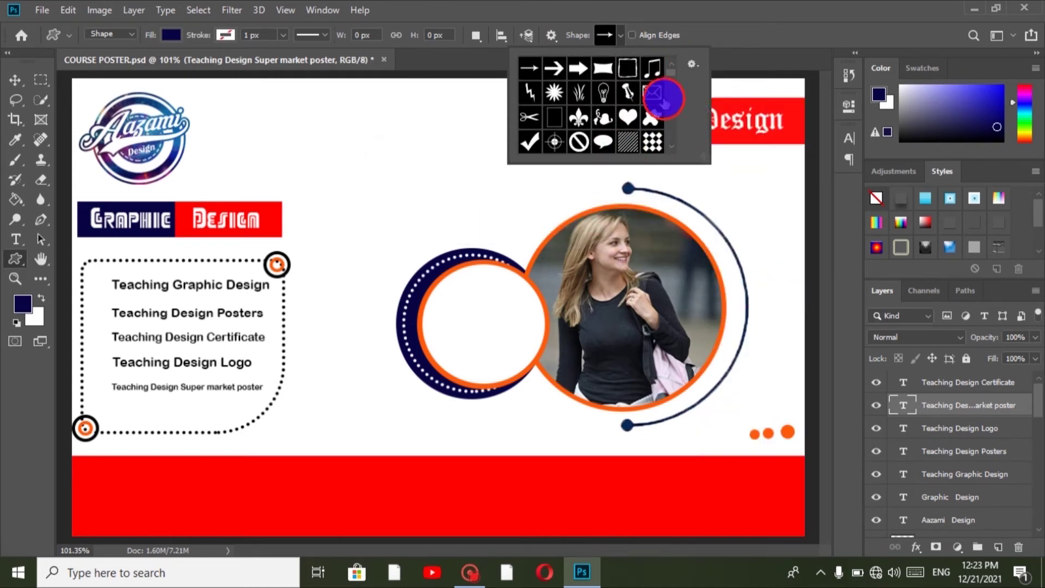
Choose the checked-box shape and draw it about 27 by 24 px in front of the "Teaching Graphic Design" line
scroll(674, 71, "down", 15)
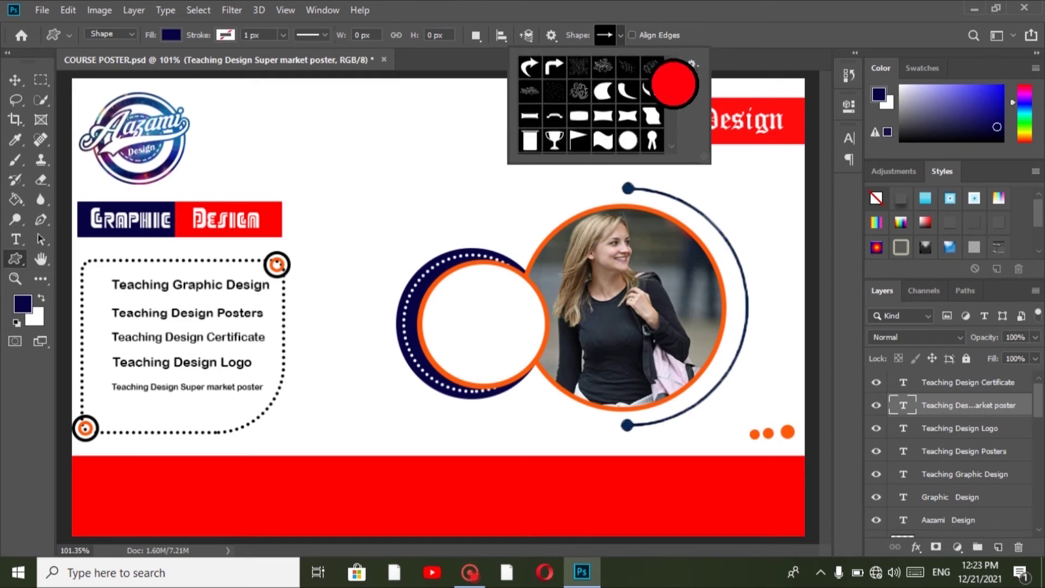
scroll(674, 84, "down", 12)
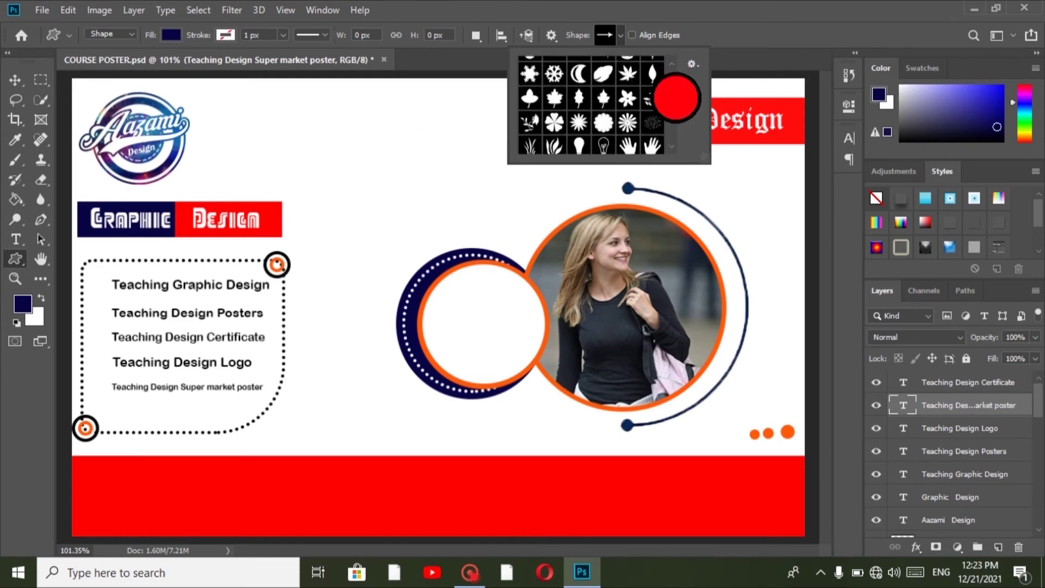
scroll(677, 105, "down", 12)
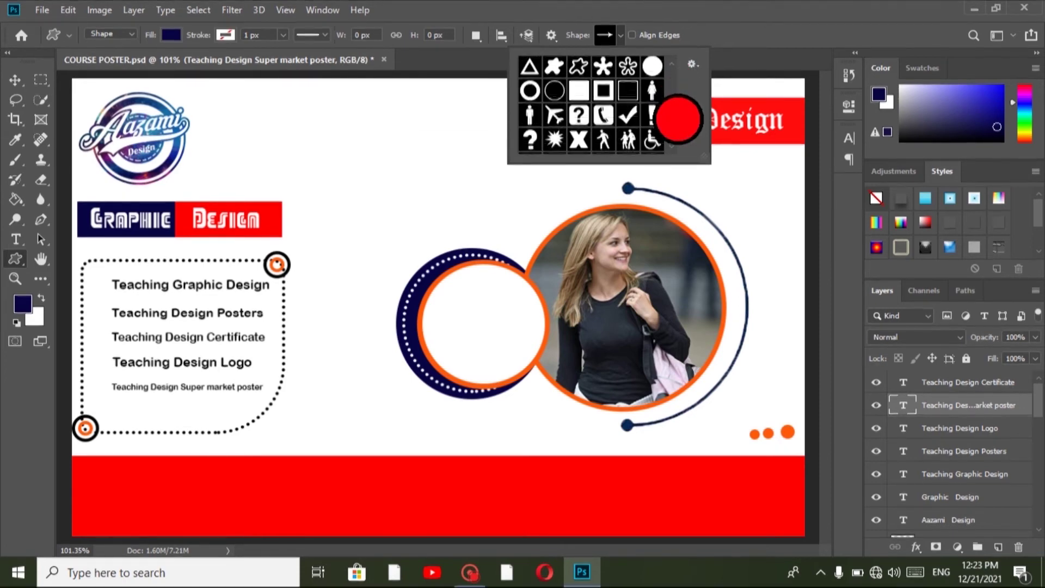
scroll(678, 123, "down", 10)
left_click(582, 70)
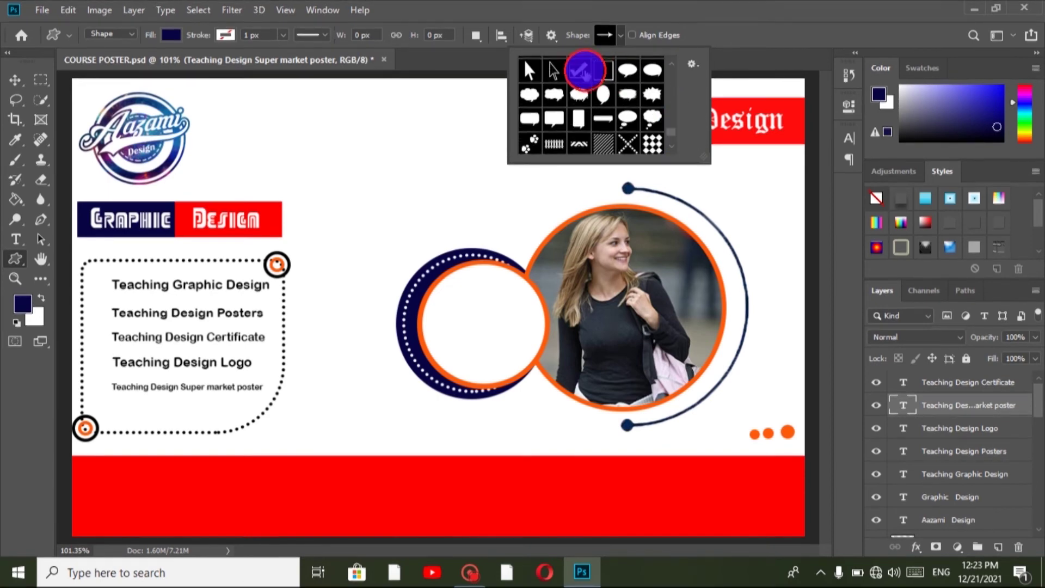
left_click(585, 71)
left_click_drag(91, 275, 106, 292)
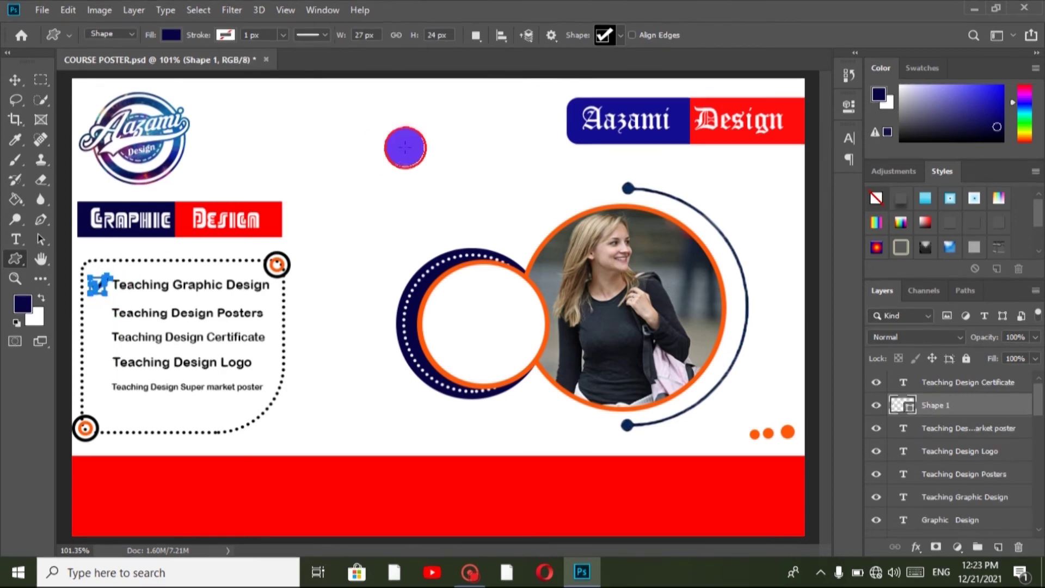
Fill the checked-box shape with red and widen it to about 28 px
left_click(171, 33)
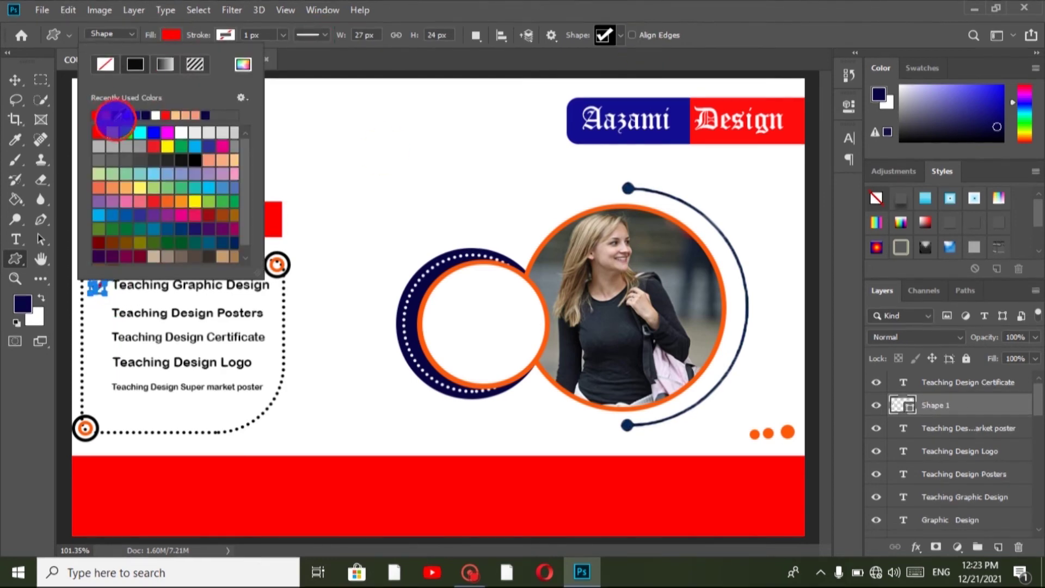
left_click(205, 53)
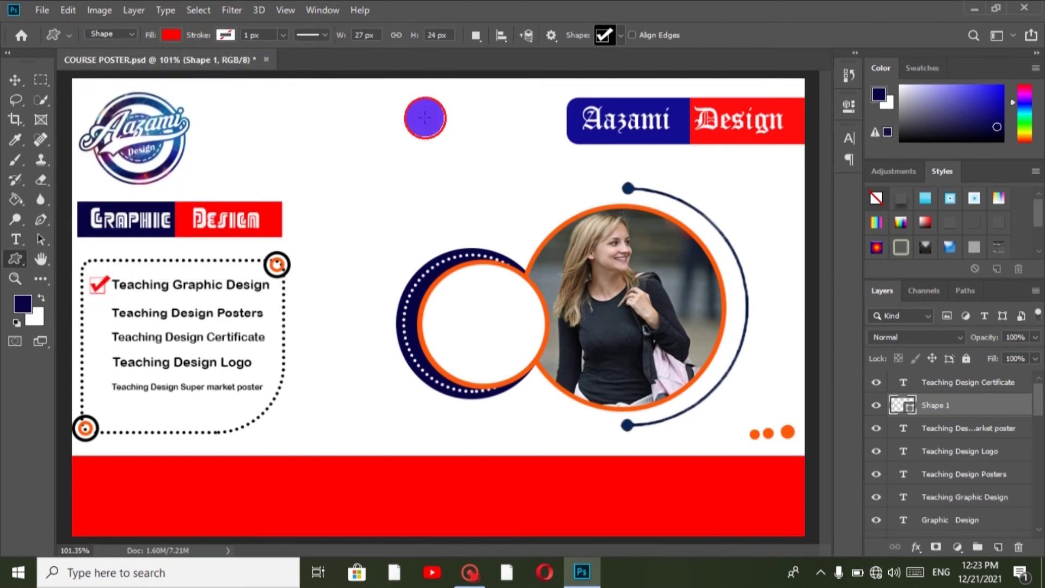
key("ctrl+t")
left_click_drag(111, 286, 106, 285)
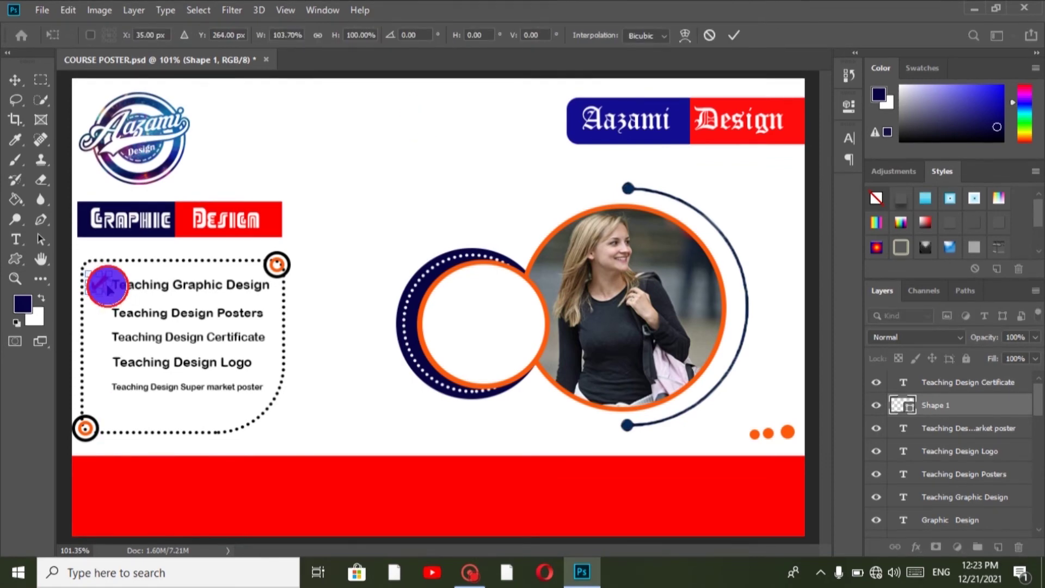
key("Return")
Duplicate the red checked box four times and place one copy in front of each of the remaining course lines
key("ctrl+j")
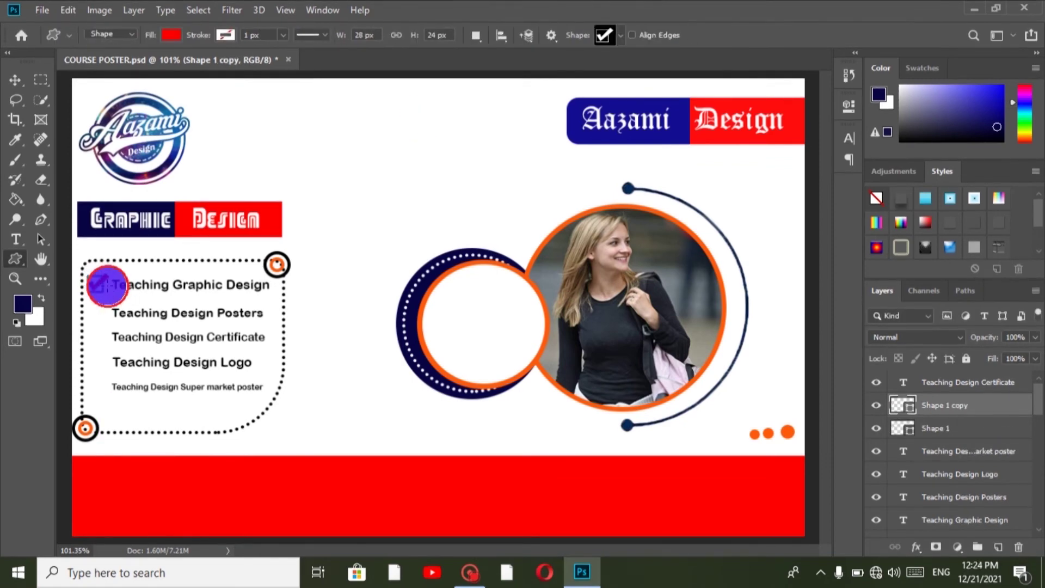
key("ctrl+t")
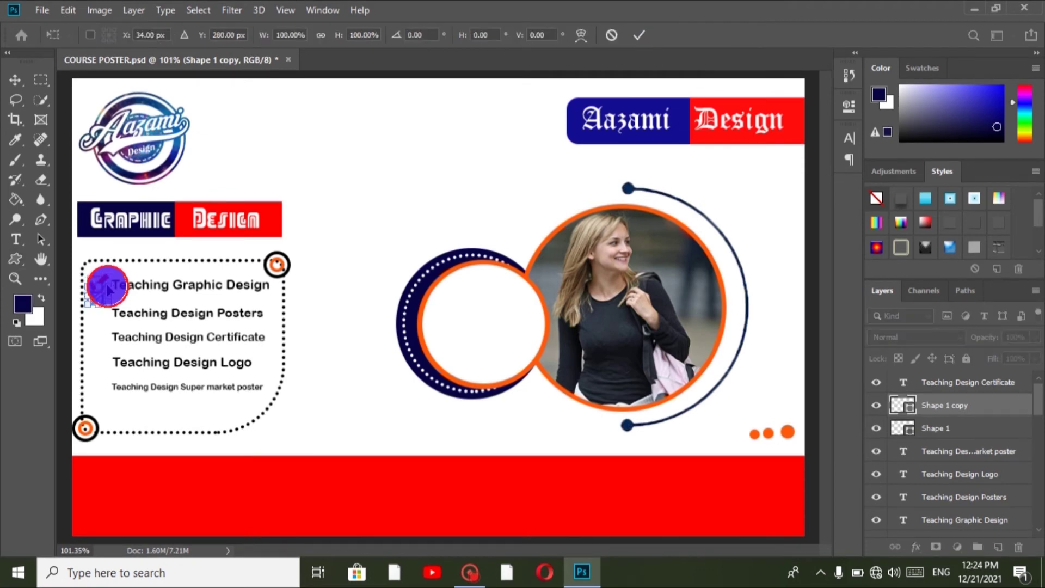
key("Return")
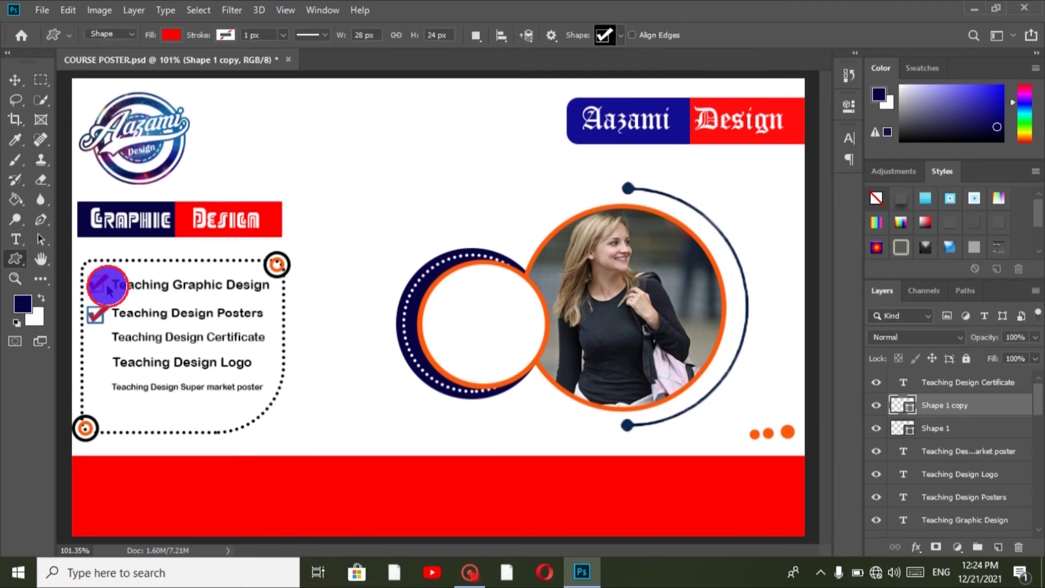
key("ctrl+t")
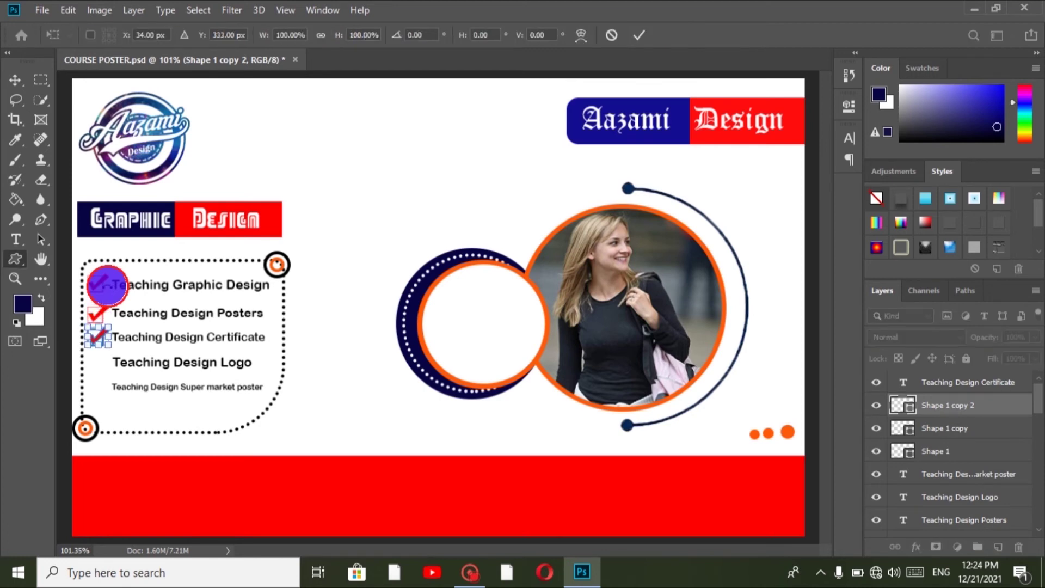
key("Return")
key("ctrl+t")
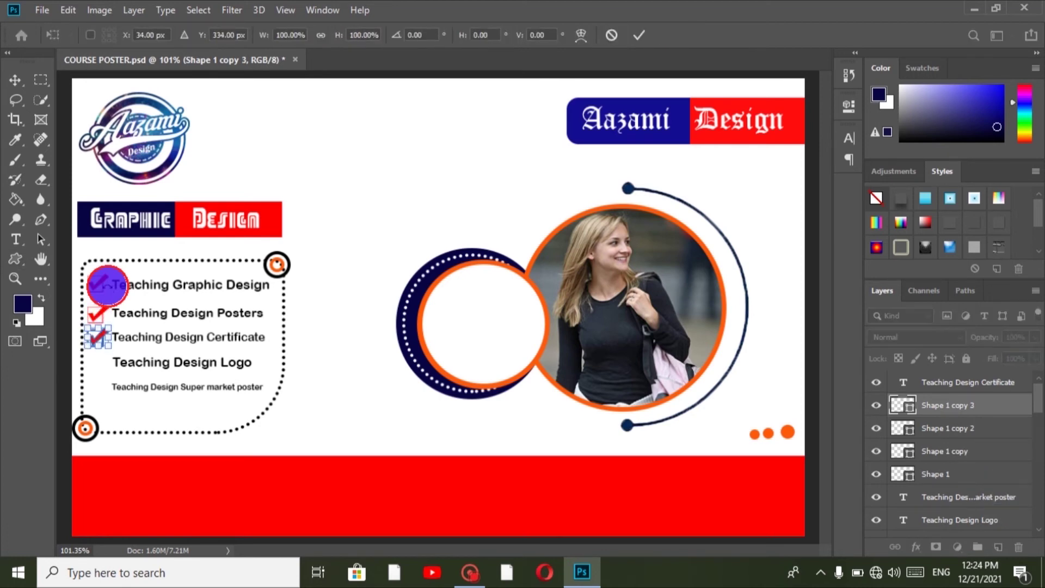
key("Return")
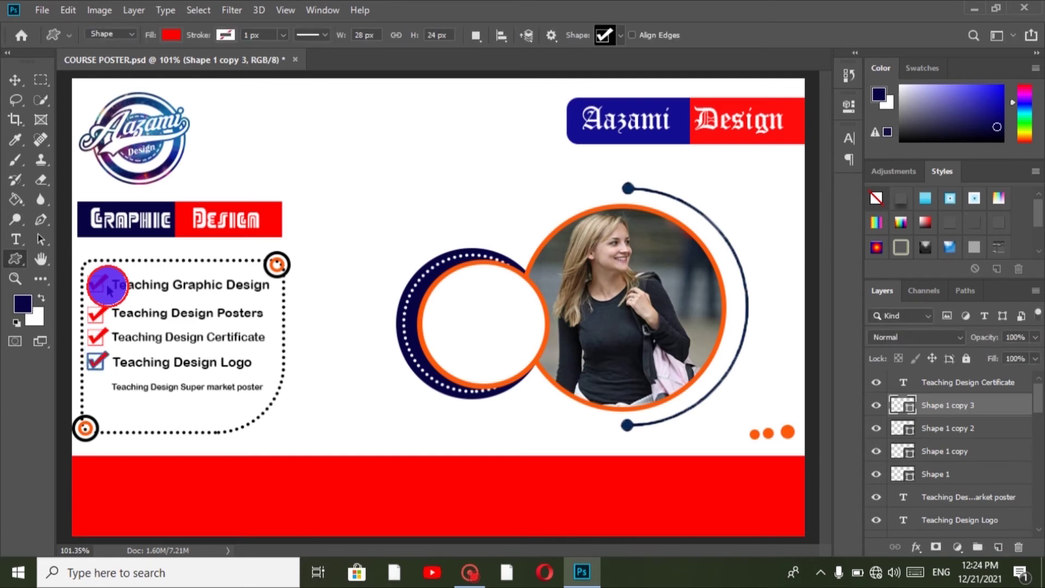
key("ctrl+t")
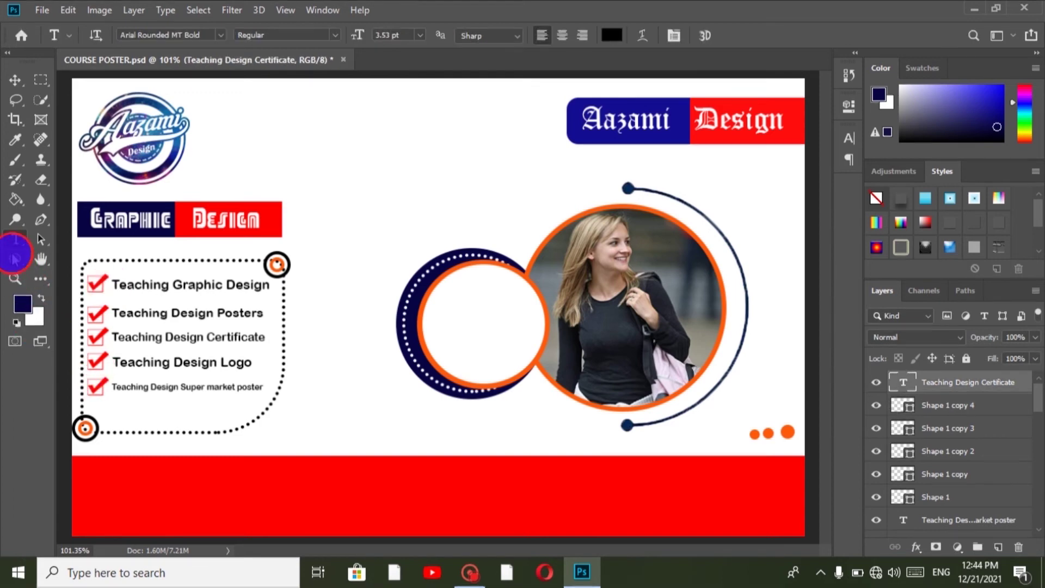
Draw a thin vertical rectangle about 2 by 89 px just beside the round Aazami Design logo
right_click(15, 259)
left_click(130, 259)
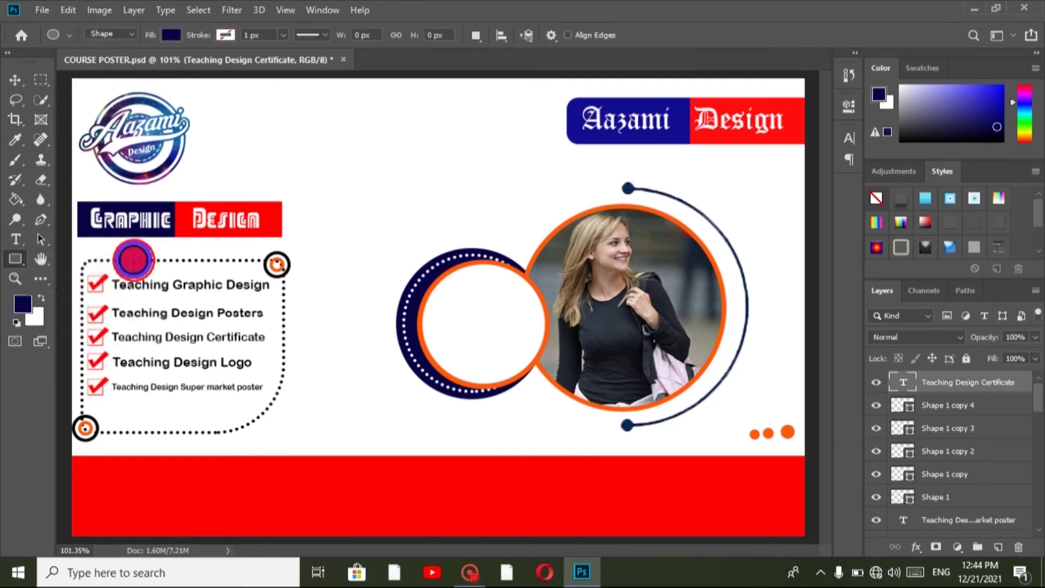
left_click_drag(206, 94, 205, 158)
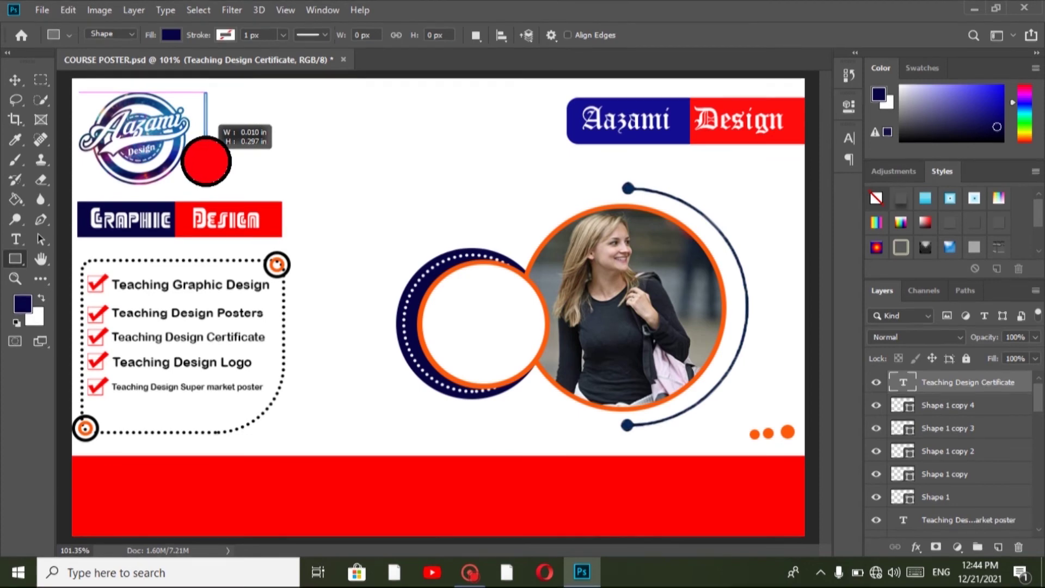
left_click_drag(205, 161, 205, 163)
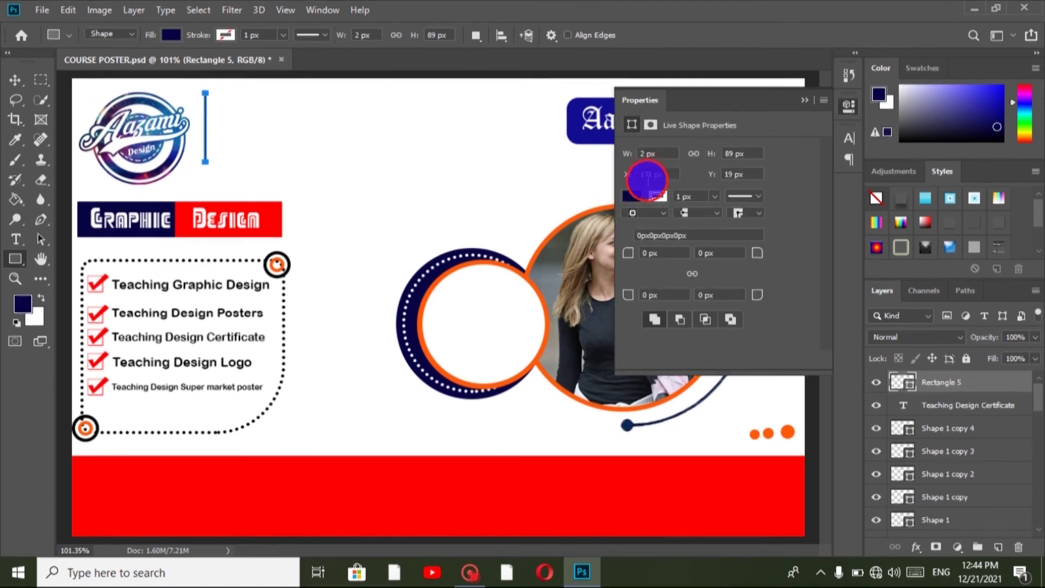
Fill the thin vertical bar beside the logo with black and move it slightly down to centre it against the logo
left_click(634, 196)
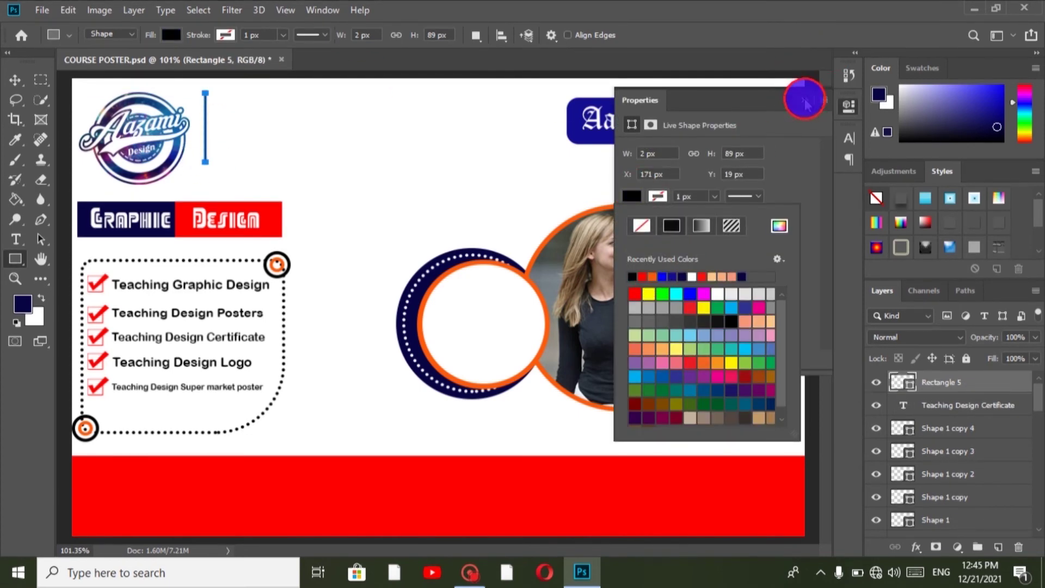
left_click(806, 102)
key("ctrl+t")
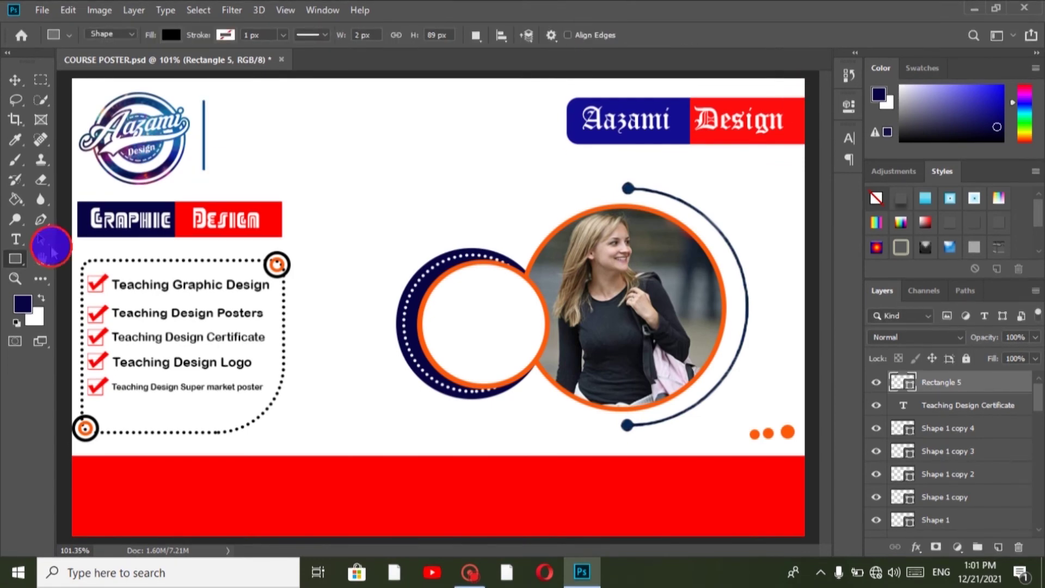
Add the Persian title "چینل آموزشی اعظمی" in W_hamed at 12 pt beside the thin black divider
left_click(14, 240)
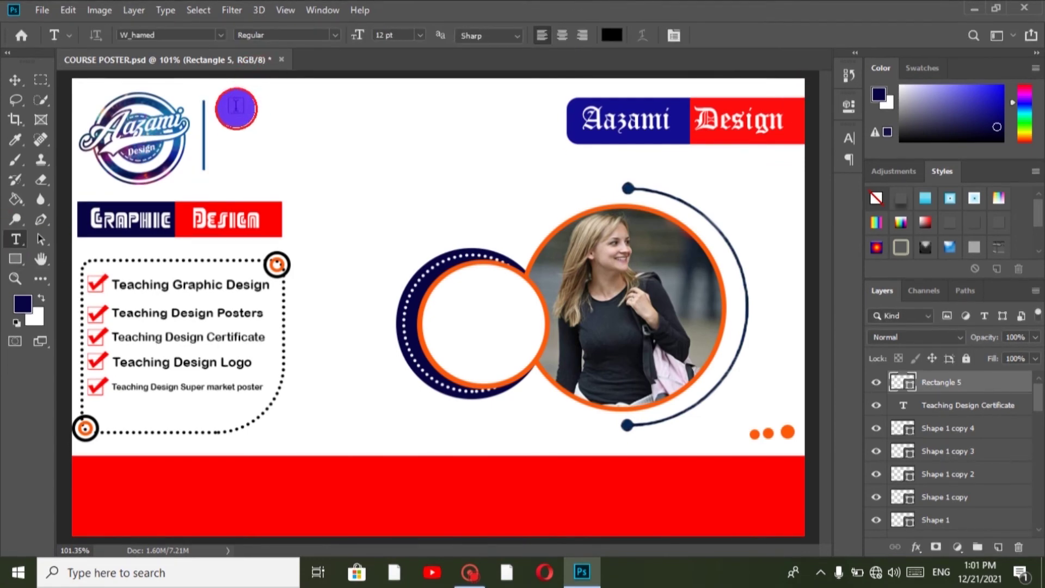
left_click(231, 116)
key("BackSpace")
type("چینل آموزشی اعظمی")
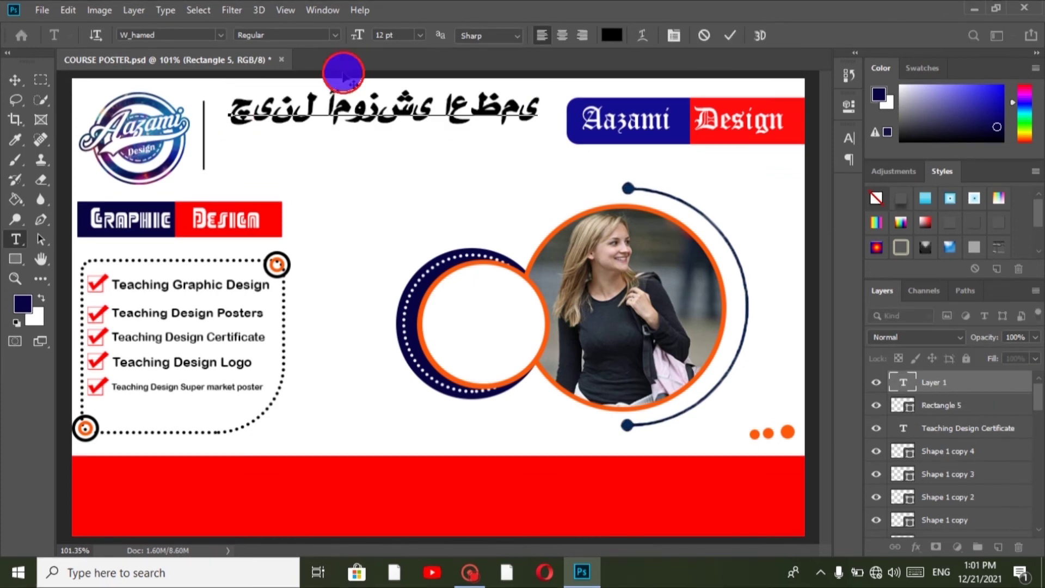
left_click(733, 37)
Switch the Persian title's paragraph layout so its letters join and read from right to left
left_click(676, 35)
left_click(745, 132)
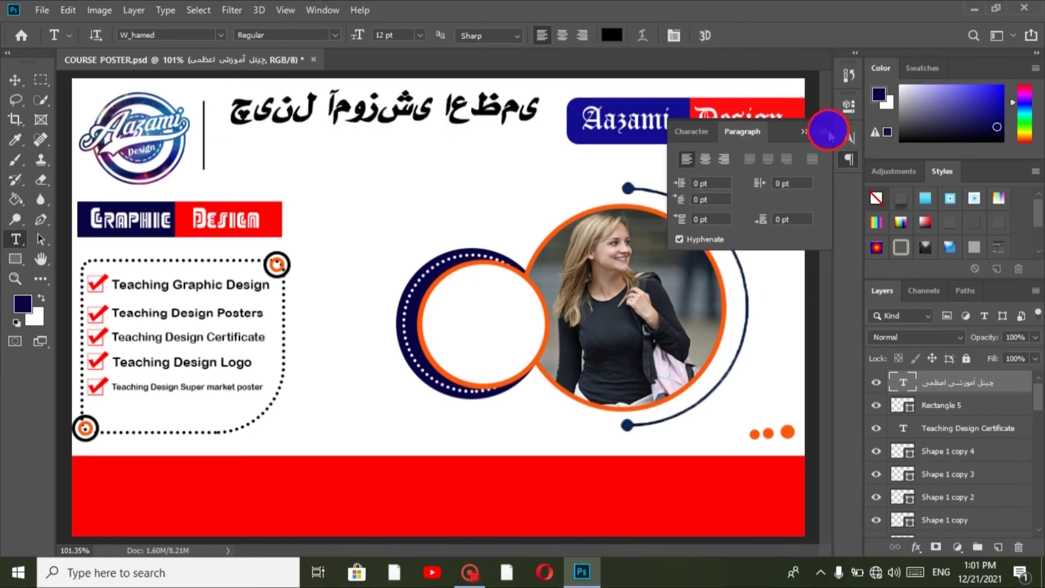
left_click(826, 131)
left_click(874, 197)
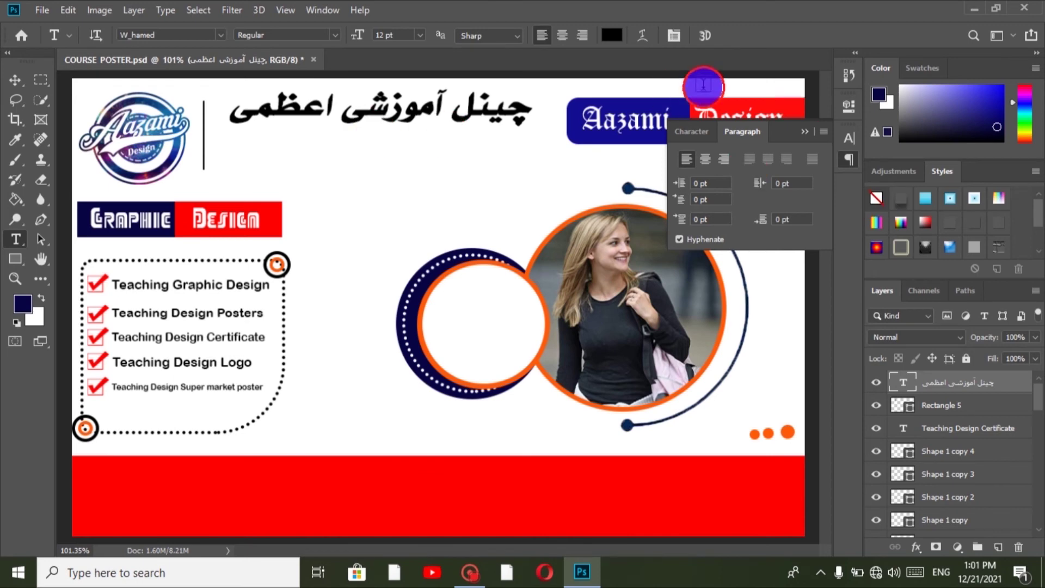
left_click(800, 131)
Scale the Persian title to about 66% and position it next to the upper part of the divider
key("ctrl+t")
left_click_drag(535, 110, 362, 118)
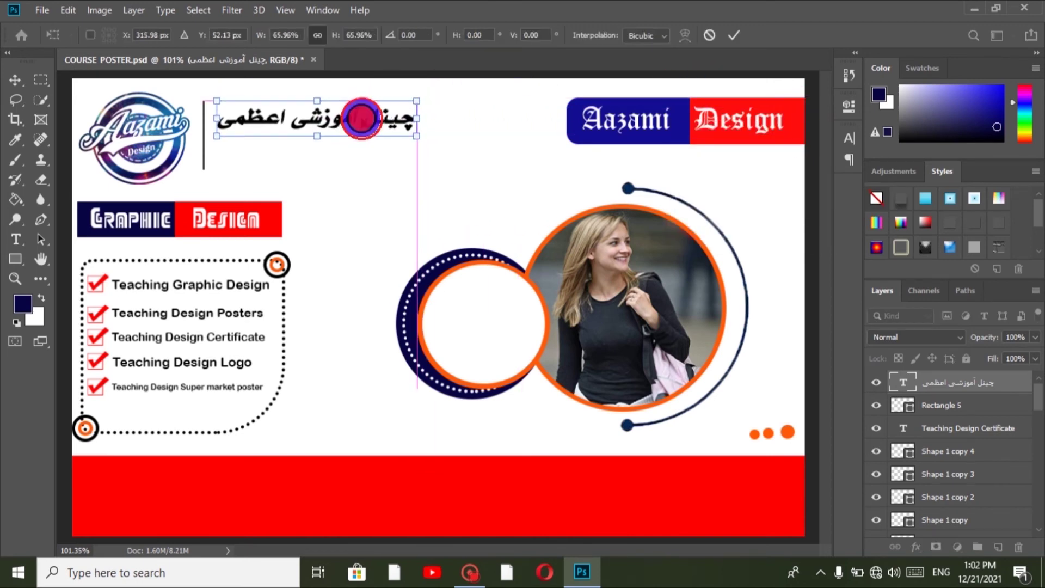
left_click(733, 35)
Add the English text line "Aa-zami Educational Channel" below the Persian title
key("super+space")
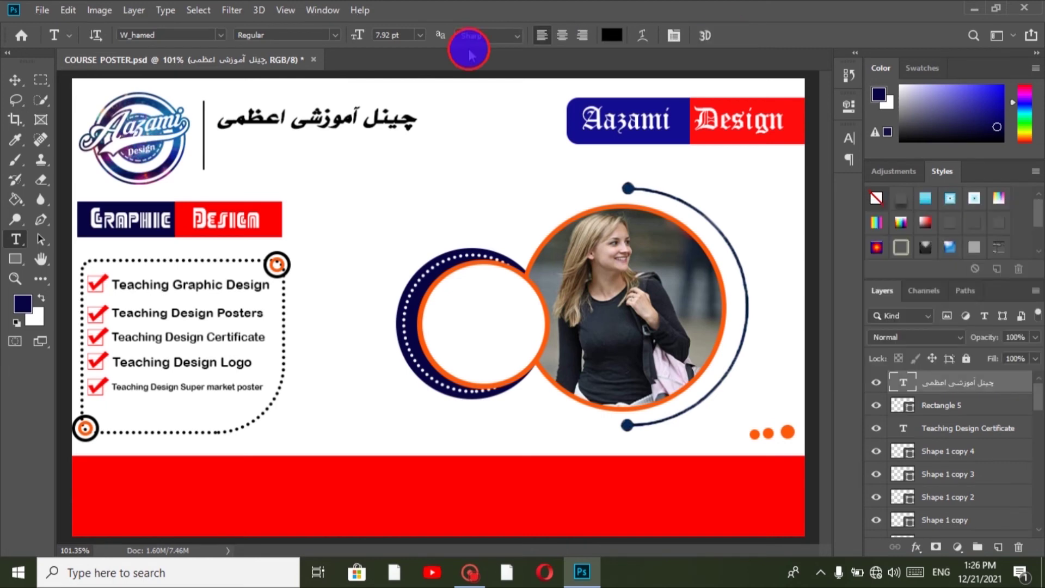
left_click(243, 155)
type("Aa-zami Educational Channel")
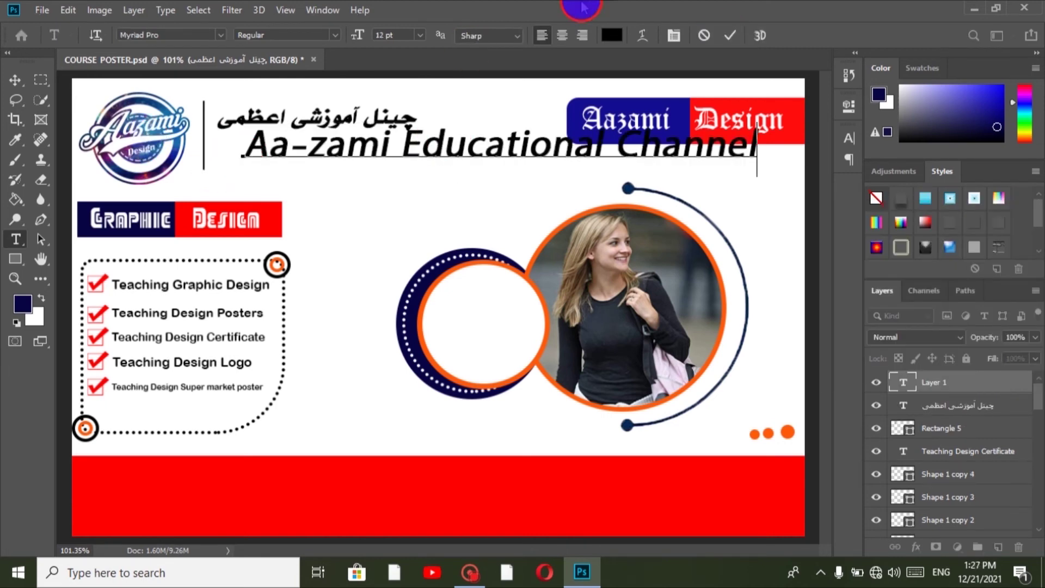
left_click(726, 35)
Set the font of the "Aa-zami Educational Channel" line to AnglicanText
left_click(673, 37)
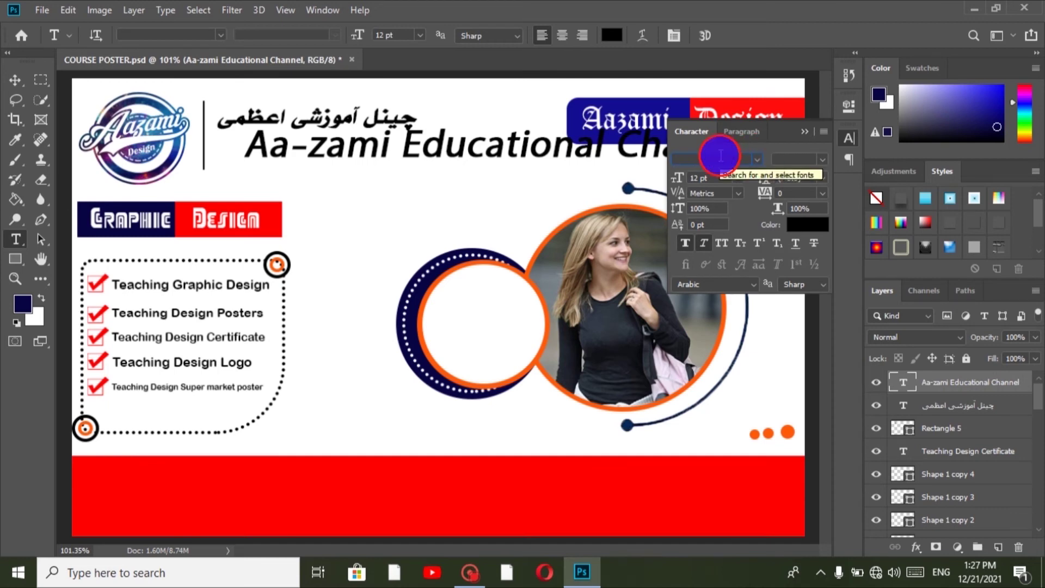
type("angf")
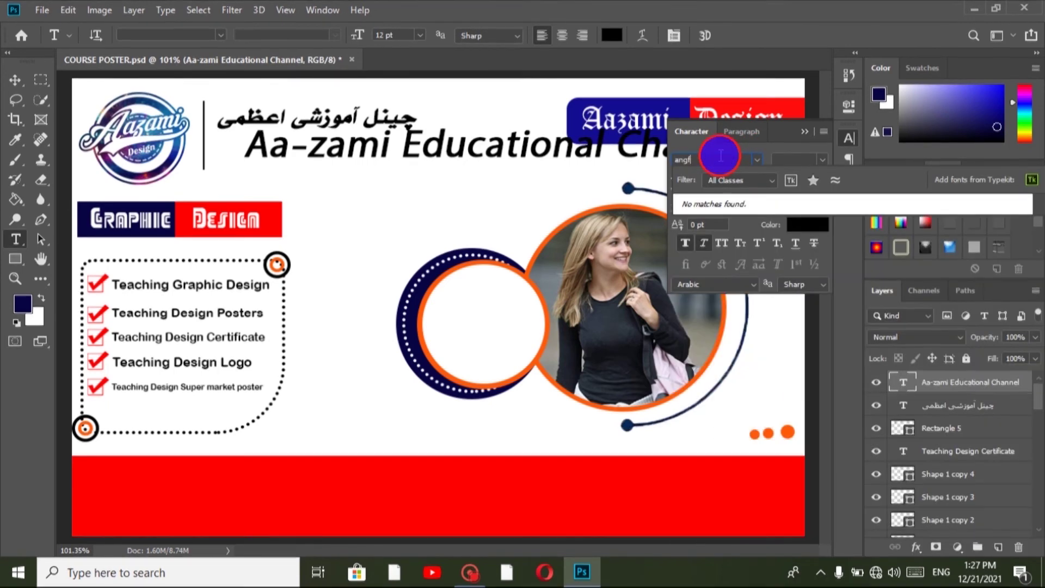
key("BackSpace")
type("li")
left_click(782, 206)
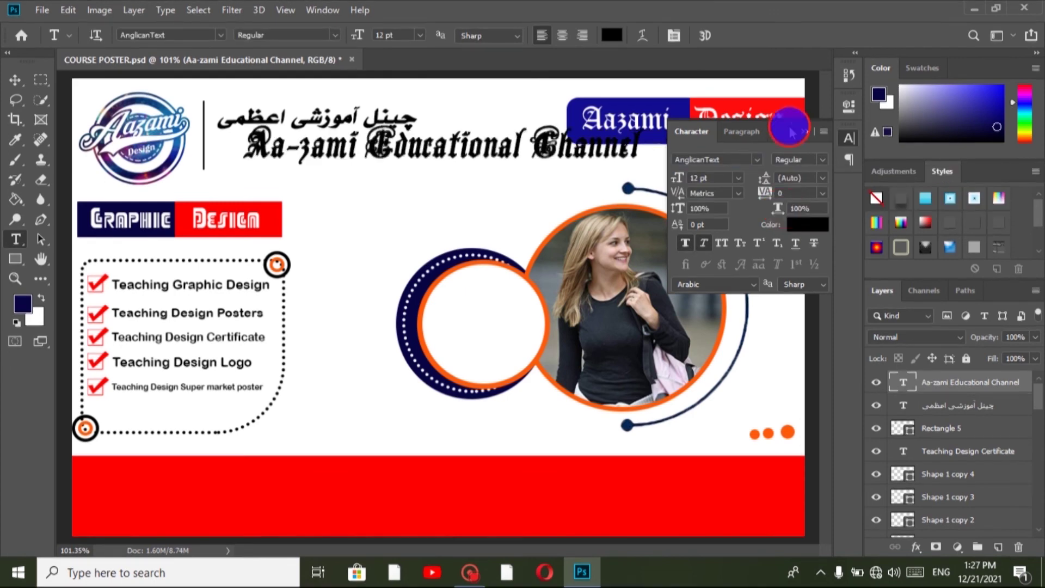
left_click(804, 132)
Scale the English channel name to about 55% and place it directly under the Persian title
key("ctrl+t")
left_click_drag(644, 144, 438, 152)
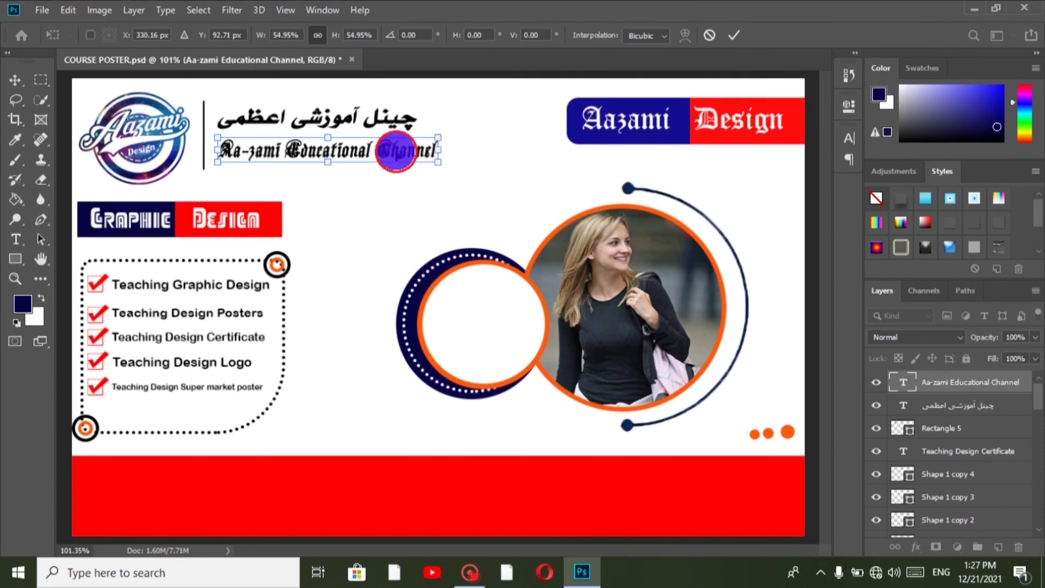
left_click(734, 35)
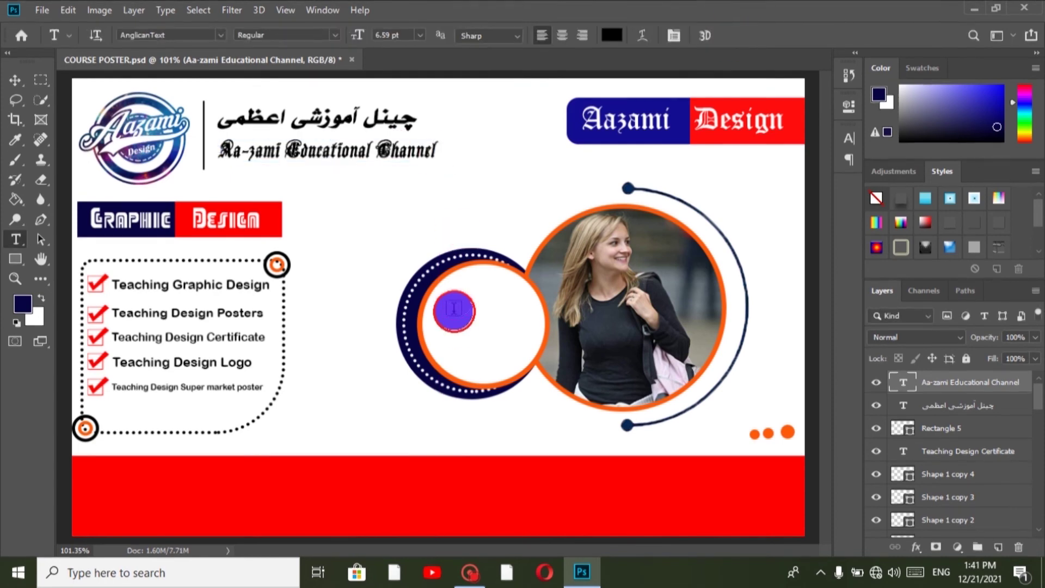
Add the text "Comming soon..." starting inside the empty white circle
left_click(453, 324)
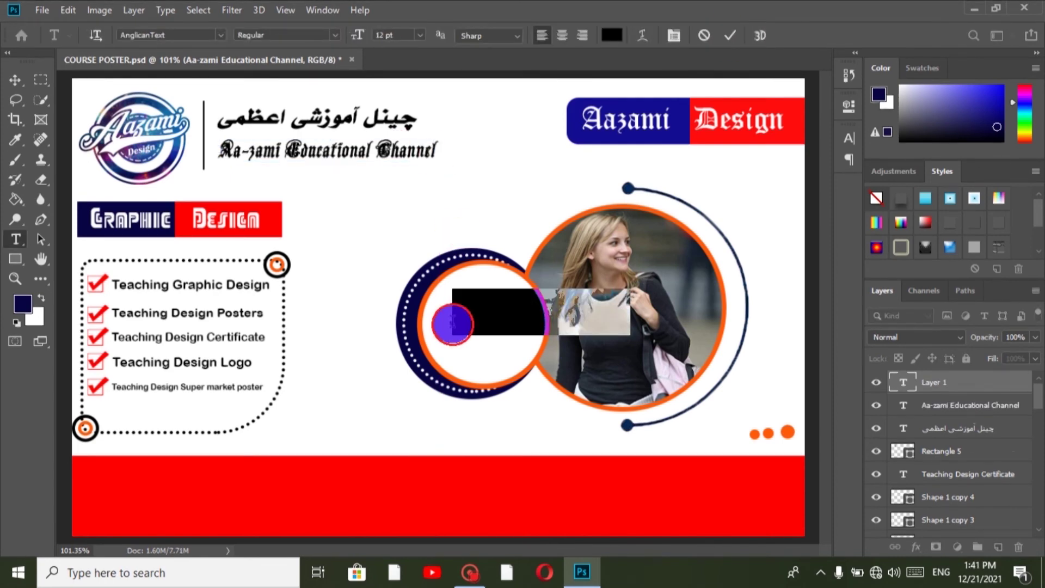
type("Comming soon...")
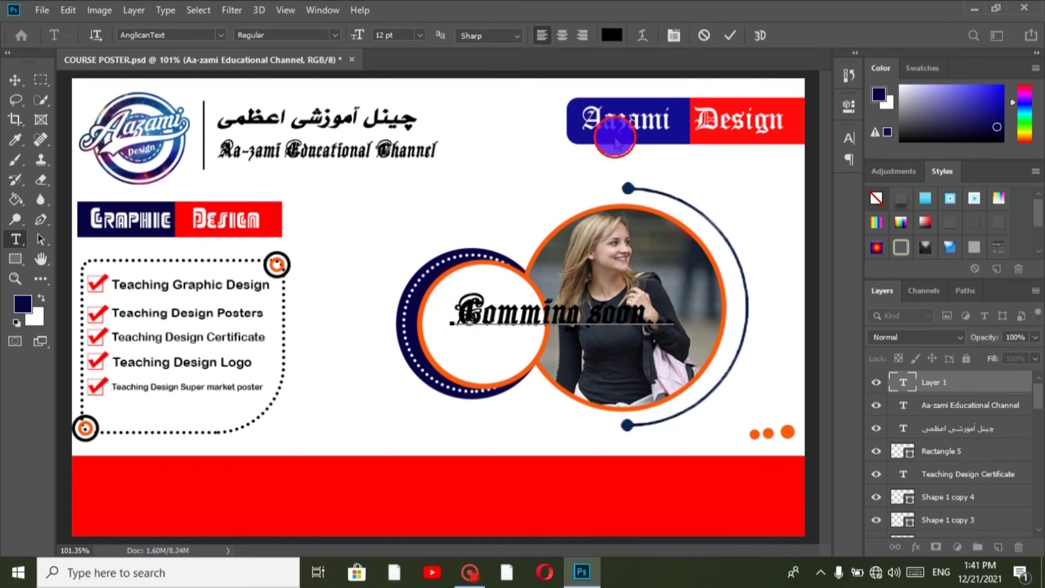
left_click(730, 35)
Set the "Comming soon..." text to Eras Bold ITC with a vertical scale of 370%
left_click(673, 35)
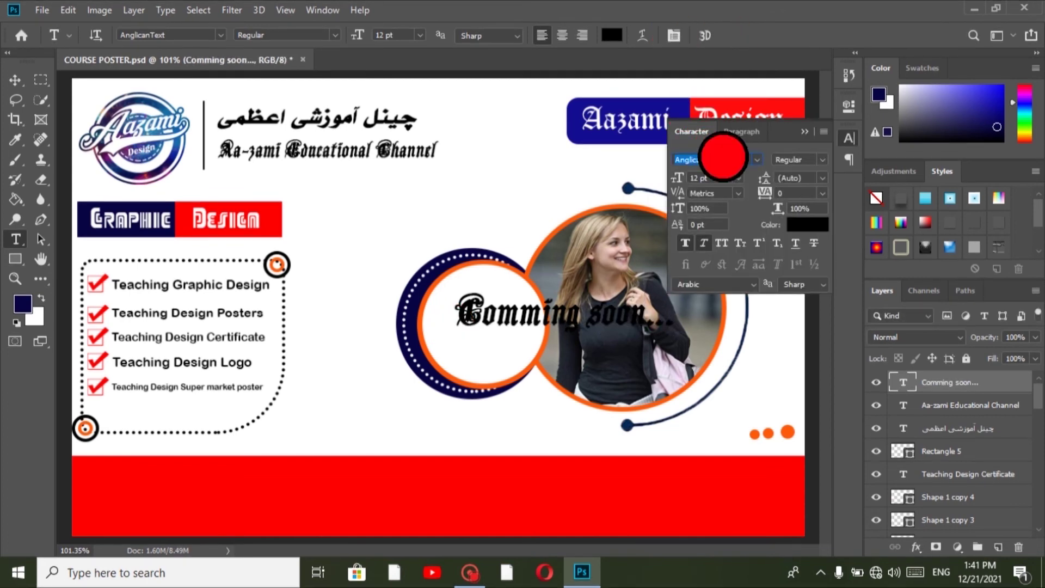
type("era")
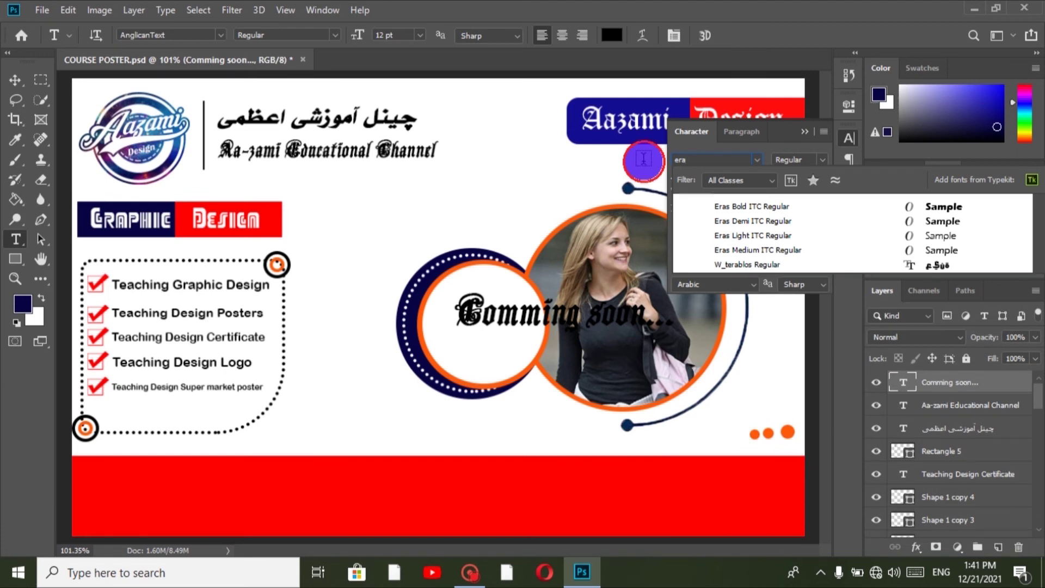
left_click(788, 212)
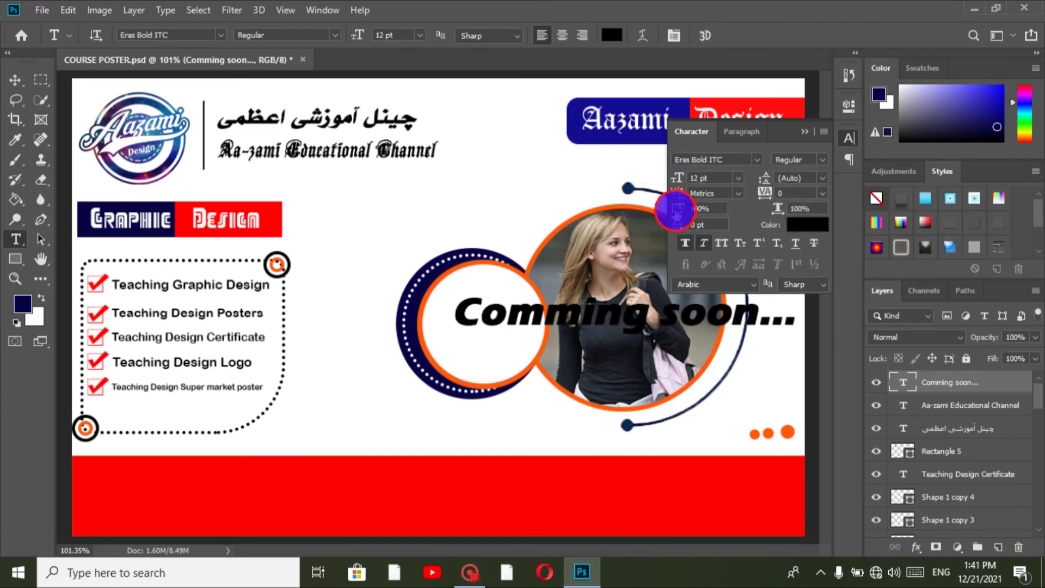
left_click_drag(737, 208, 890, 211)
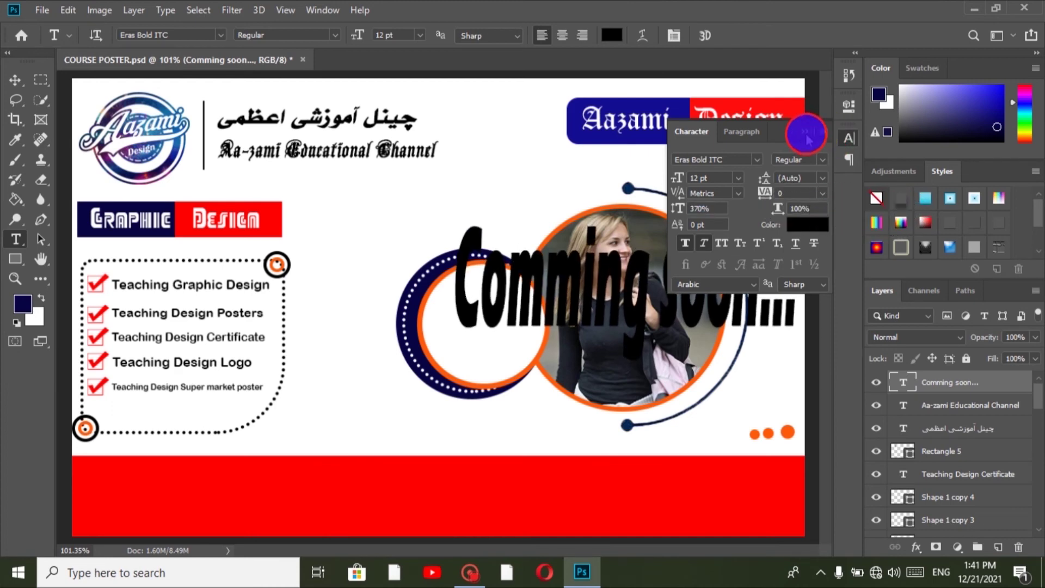
left_click(808, 136)
Shrink the "Comming soon..." text to about 3.52 pt and centre it inside the white circle
key("ctrl+t")
left_click_drag(786, 292, 580, 291)
left_click_drag(509, 294, 482, 330)
left_click_drag(550, 318, 503, 322)
left_click(734, 36)
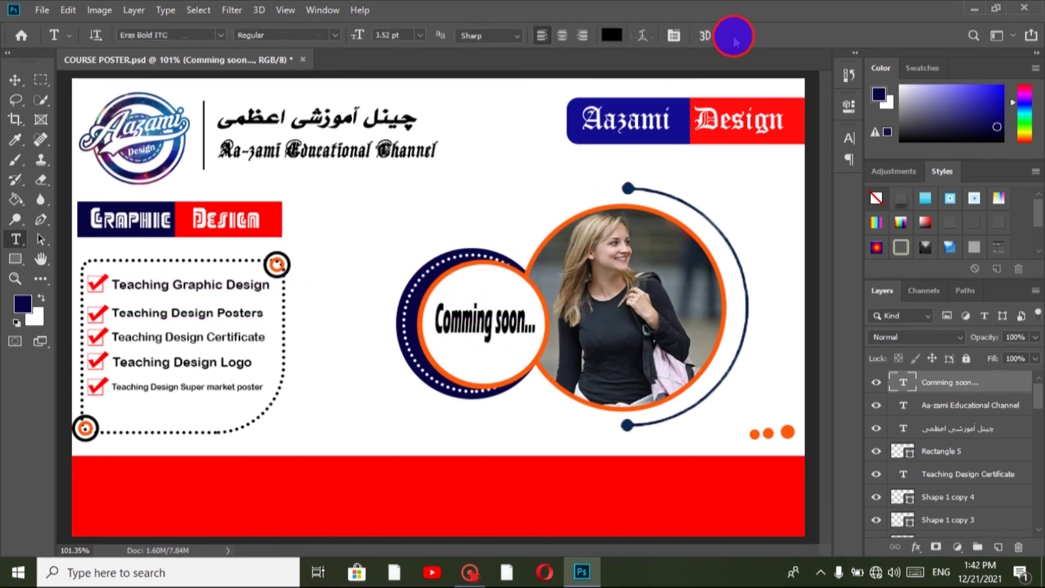
Place the YOUTUBE LOGO image embedded, scaled to about 12.6%, at the upper left end of the red band
left_click(38, 9)
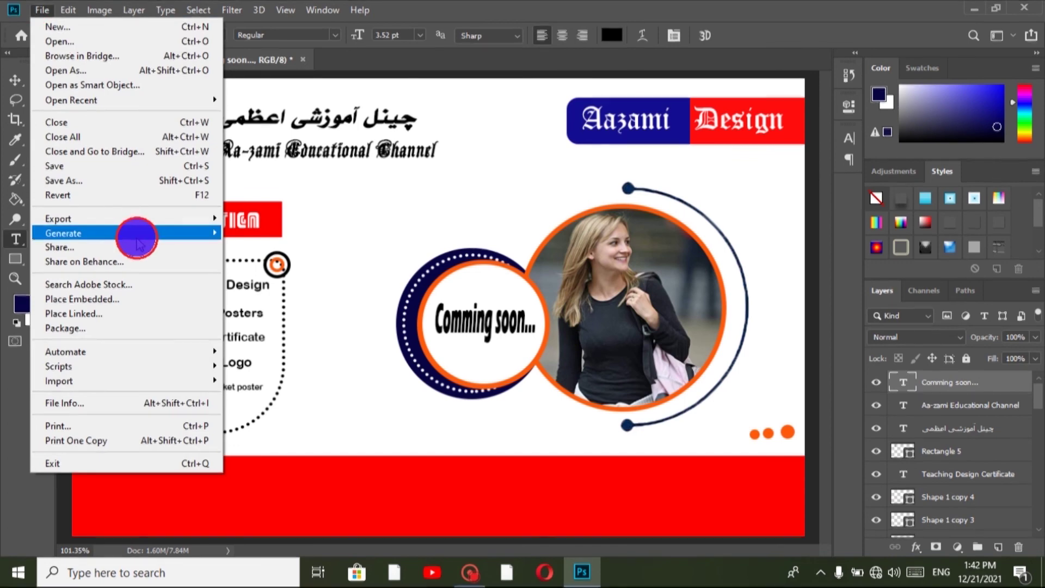
left_click(146, 296)
left_click(406, 265)
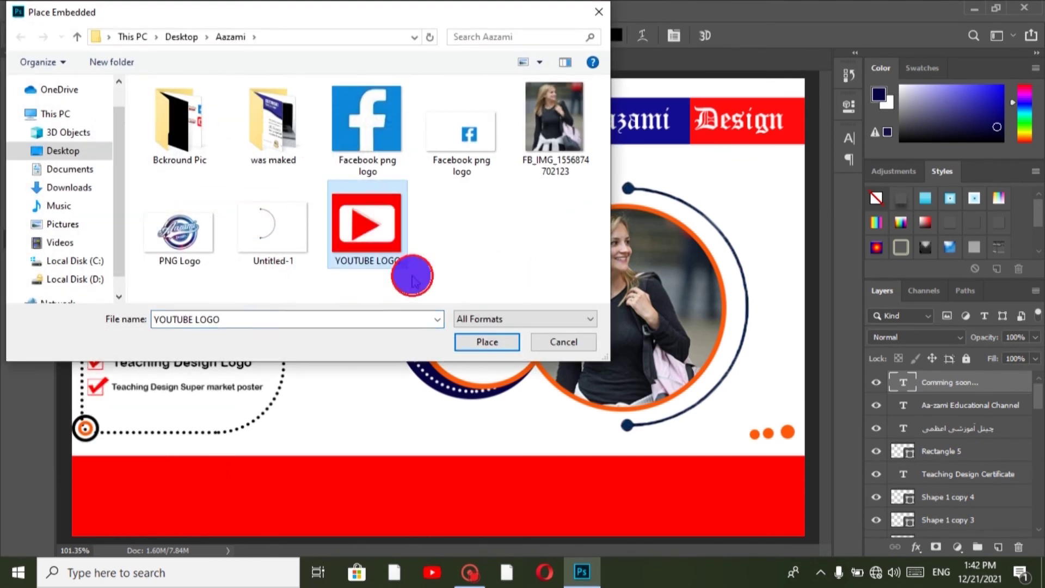
left_click(469, 342)
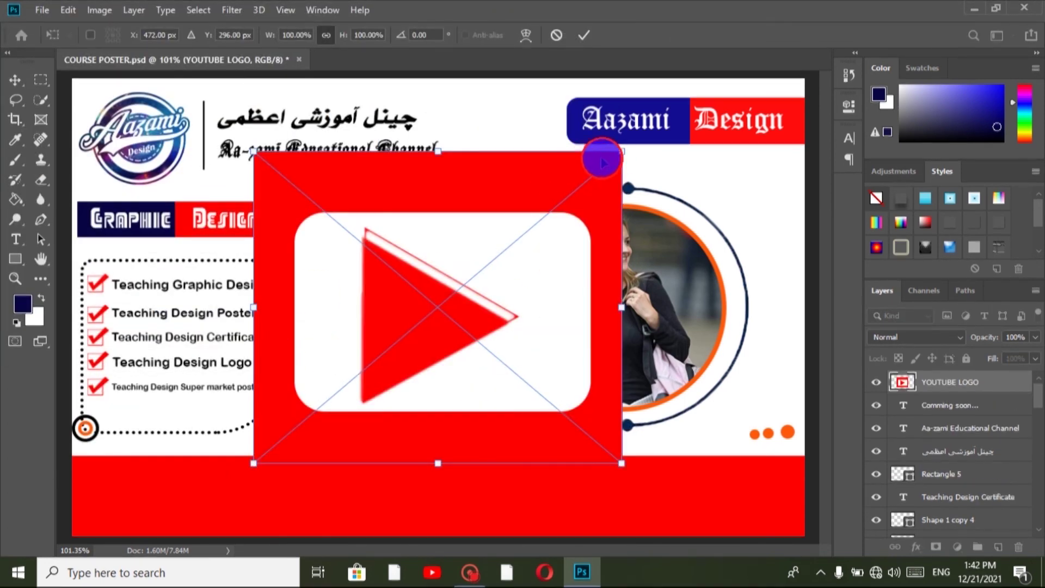
left_click_drag(621, 152, 105, 470)
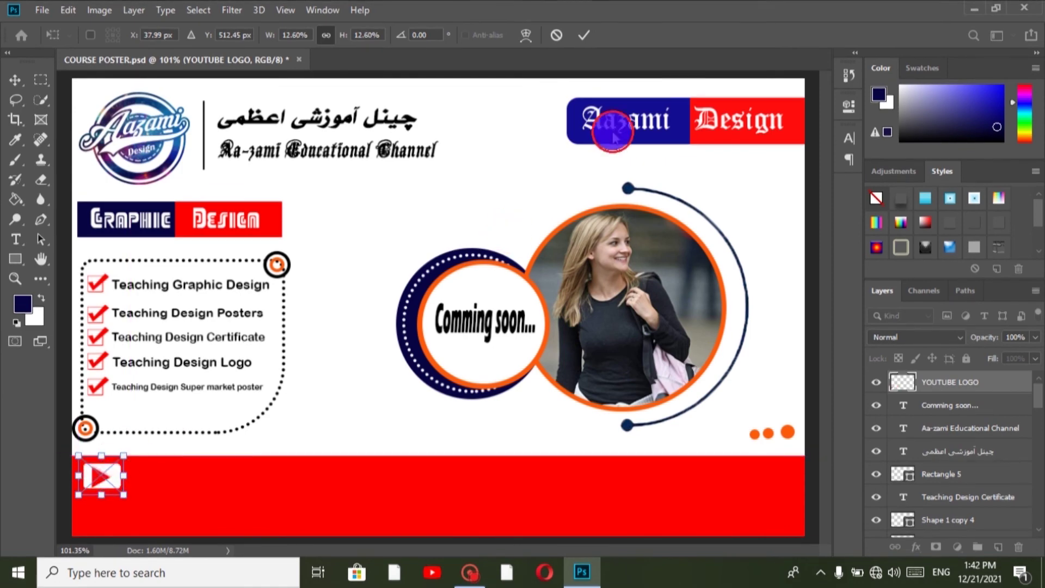
left_click(588, 37)
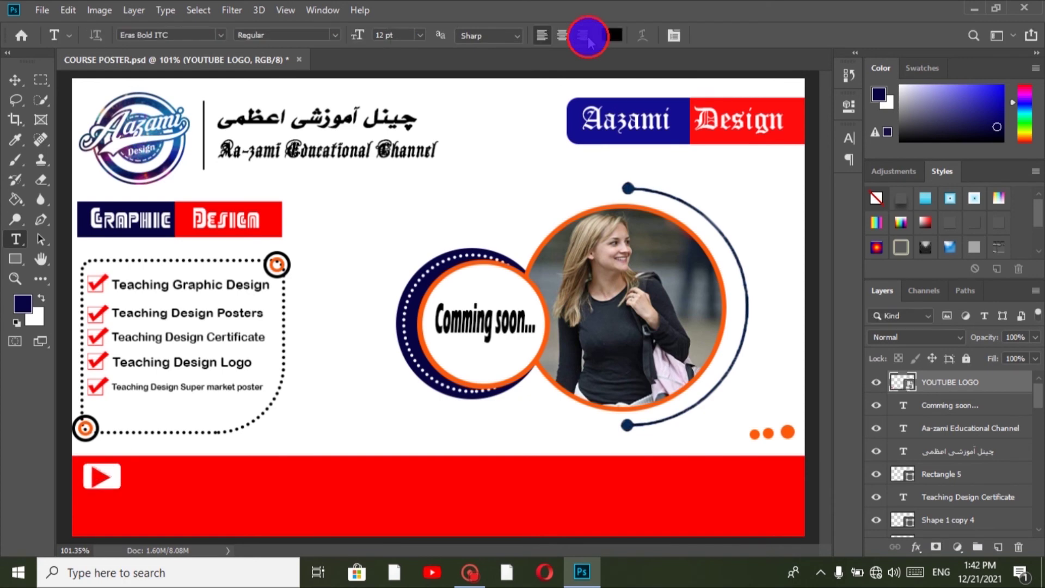
Place the blue Facebook png logo image embedded, scaled to about 11.1%, directly below the YouTube logo
left_click(45, 9)
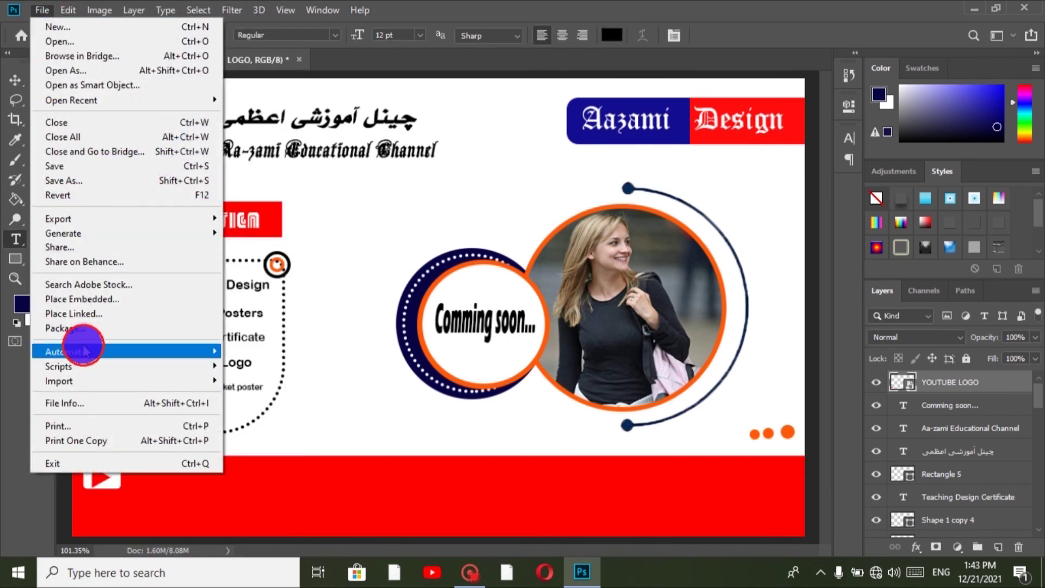
left_click(127, 299)
left_click(356, 158)
left_click(460, 343)
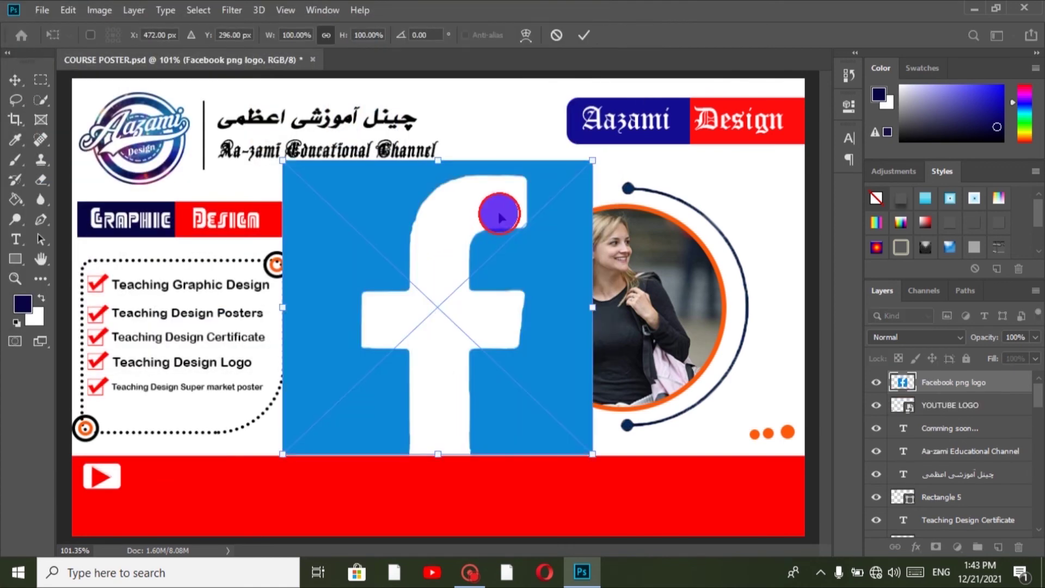
left_click_drag(597, 163, 115, 503)
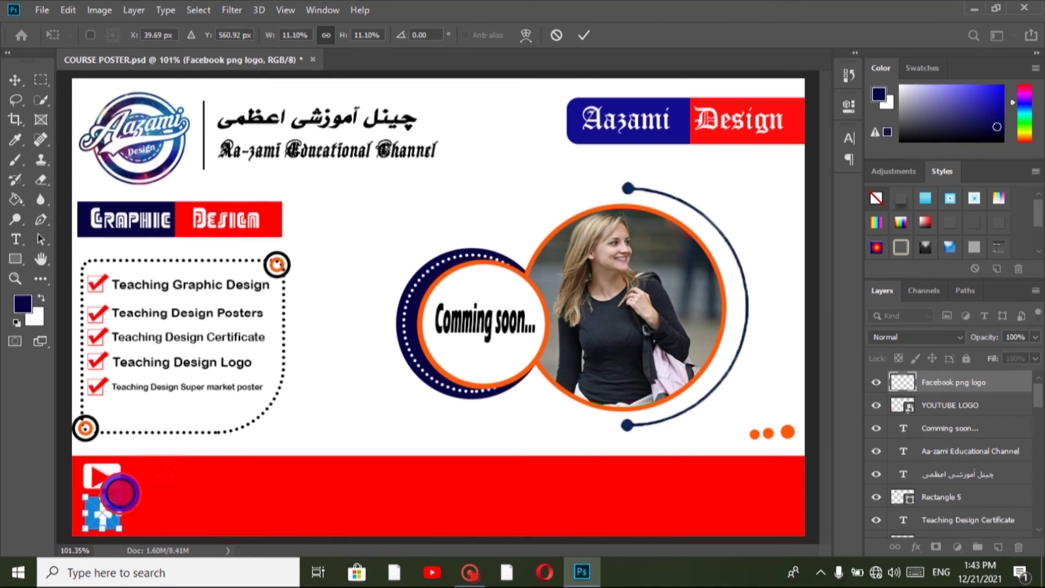
key("Return")
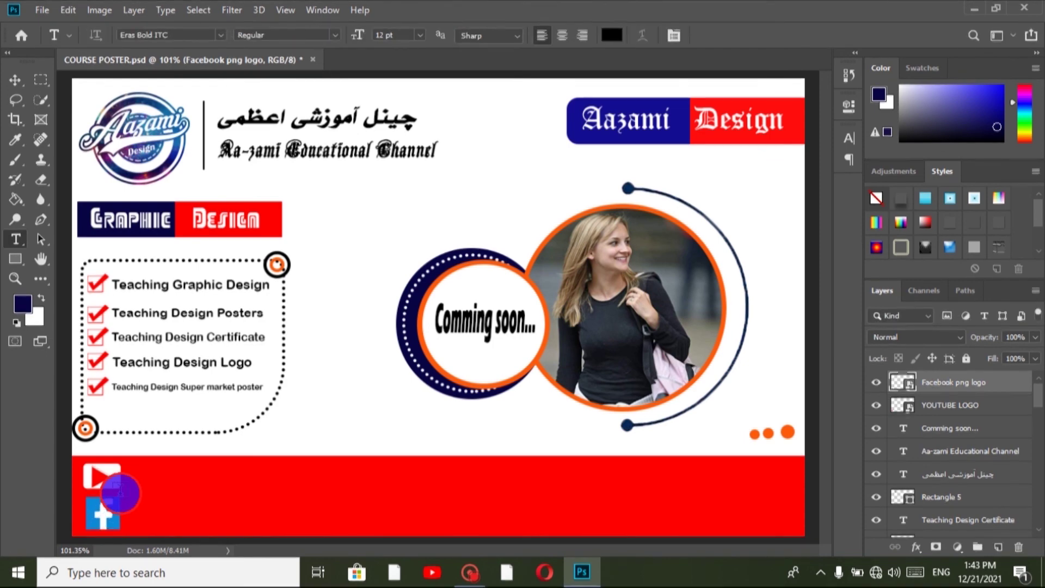
Paste the YouTube channel link as a text line, shrink it to about 3.4 pt and place it beside the YouTube logo
left_click(142, 469)
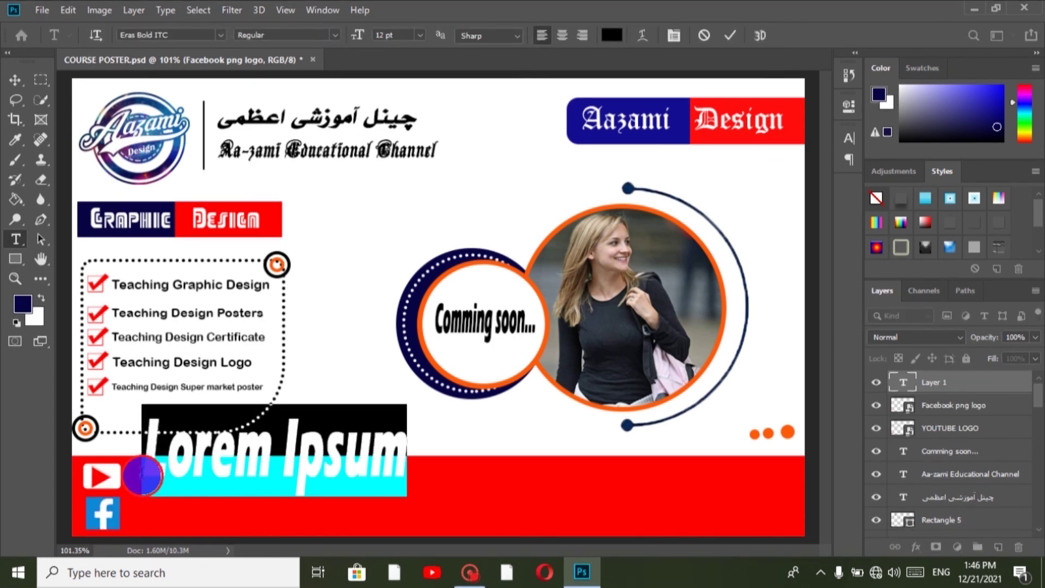
key("ctrl+v")
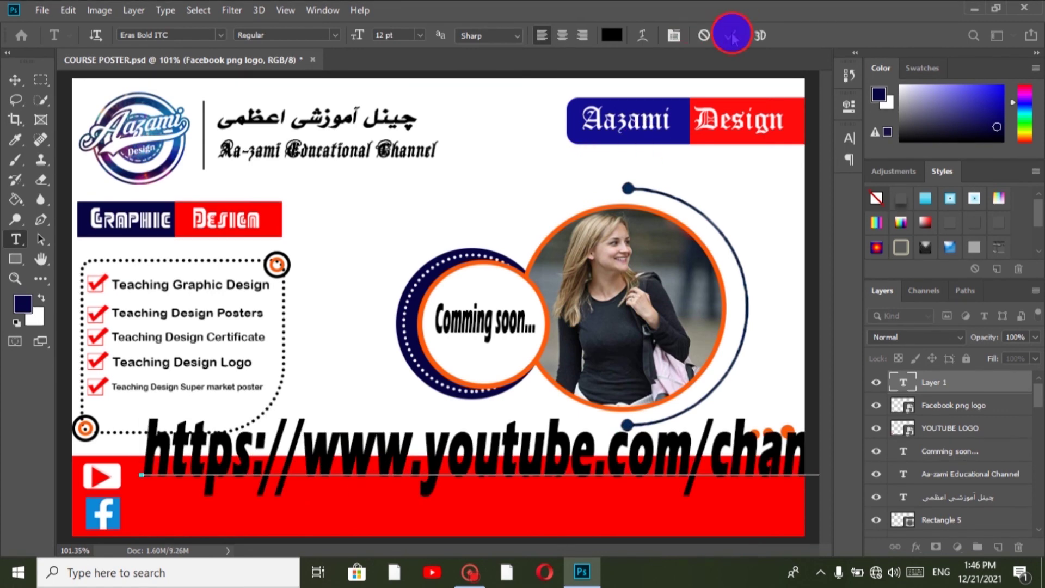
left_click(732, 35)
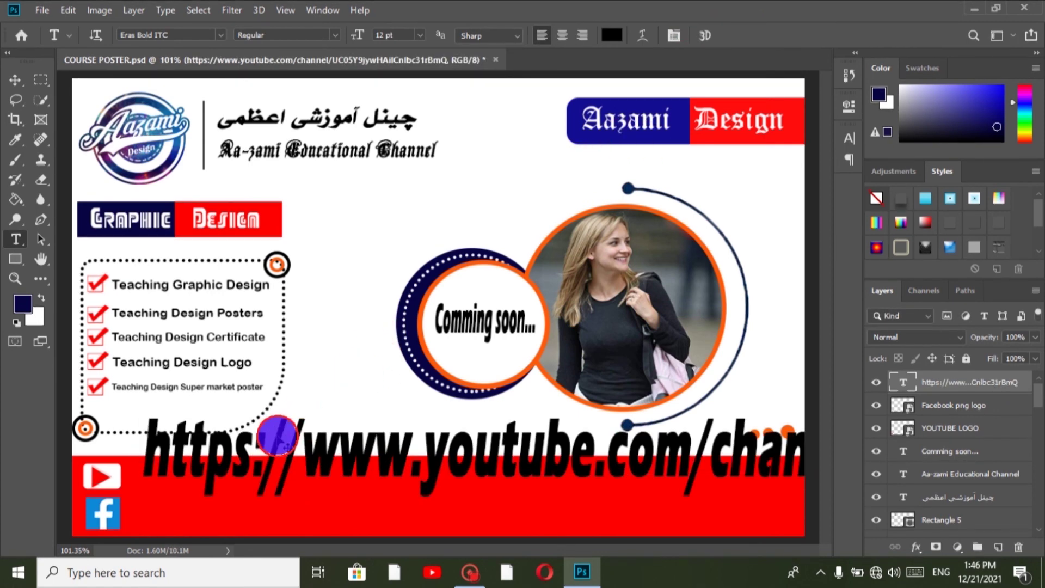
key("ctrl+t")
left_click_drag(141, 446, 547, 476)
left_click_drag(613, 457, 191, 475)
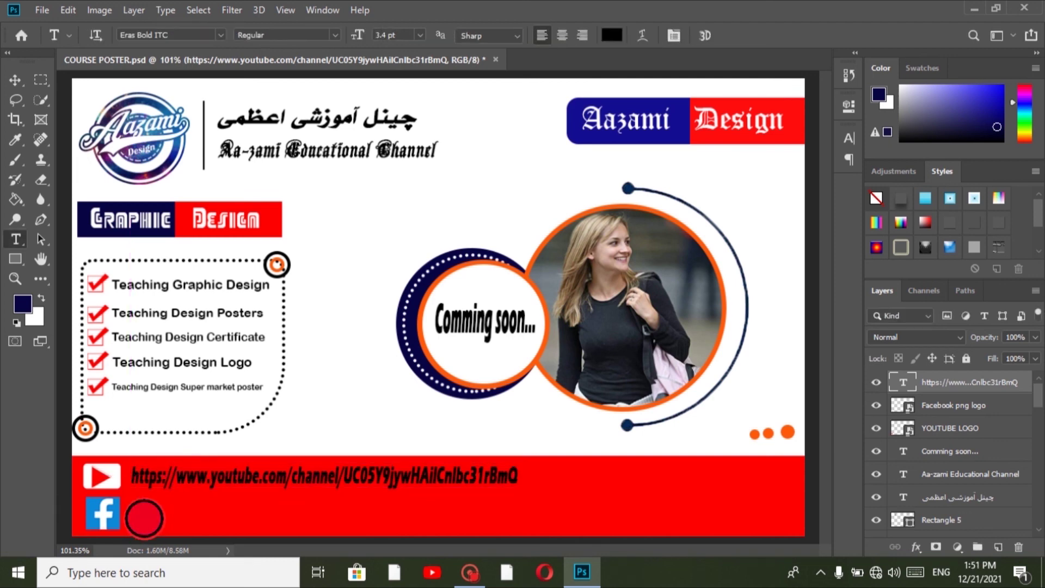
Paste the text "Facebook pagen/Aa-zami/Design", scale it to about 22% and place it beside the Facebook logo
left_click(144, 518)
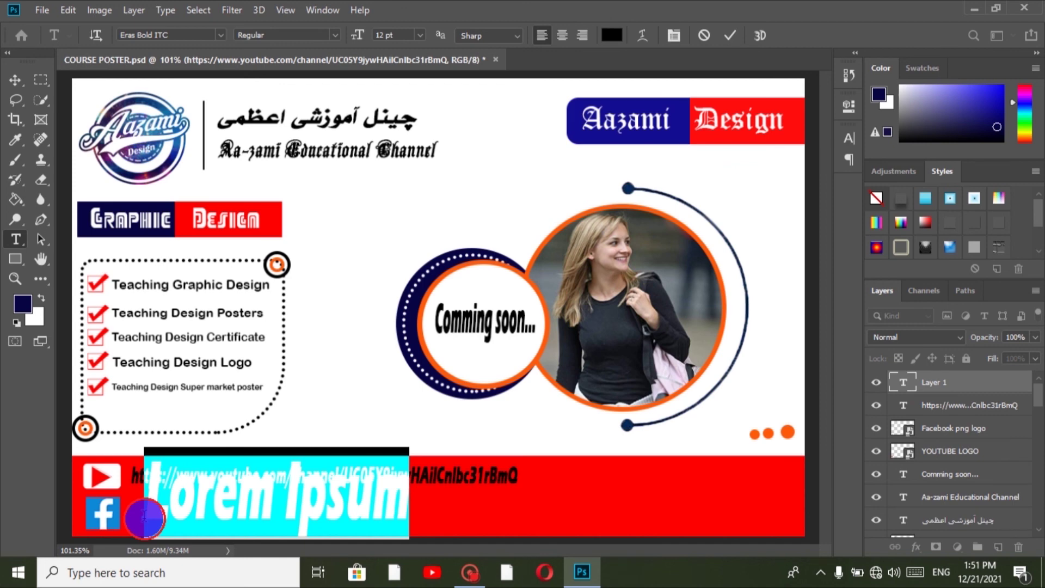
key("ctrl+v")
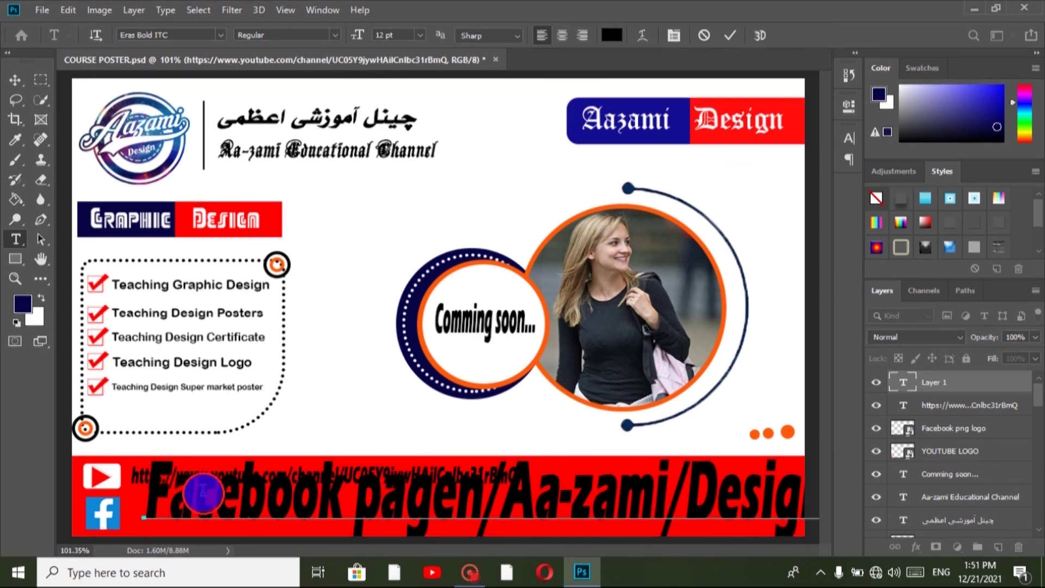
left_click(737, 35)
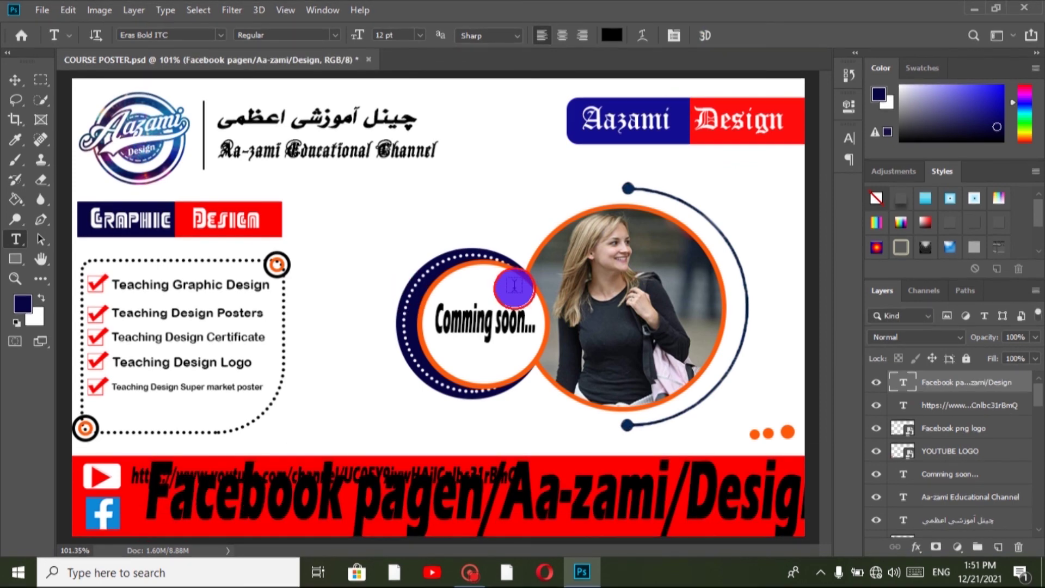
key("ctrl+t")
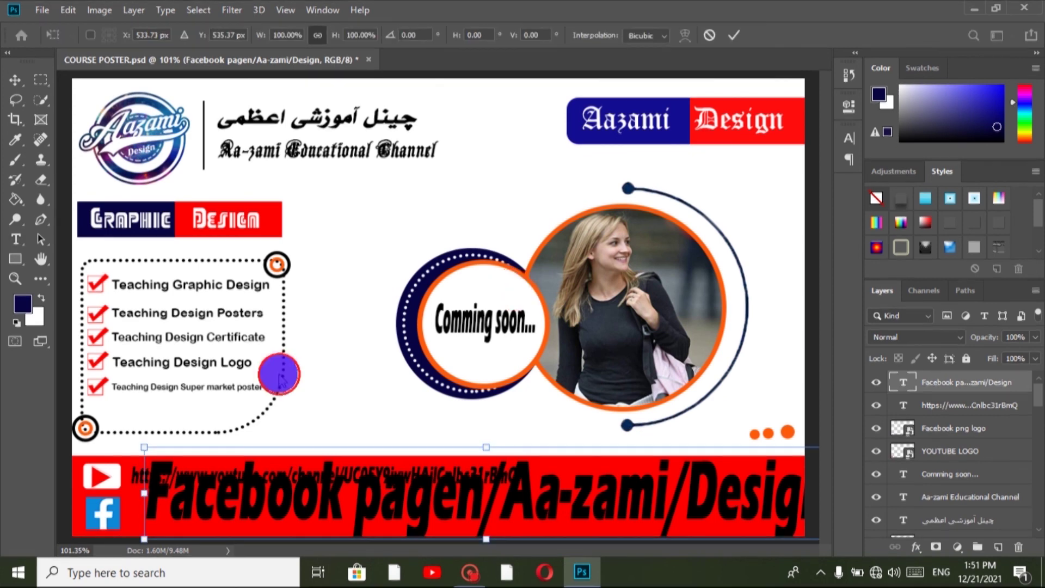
left_click_drag(143, 487, 155, 519)
left_click_drag(258, 517, 287, 516)
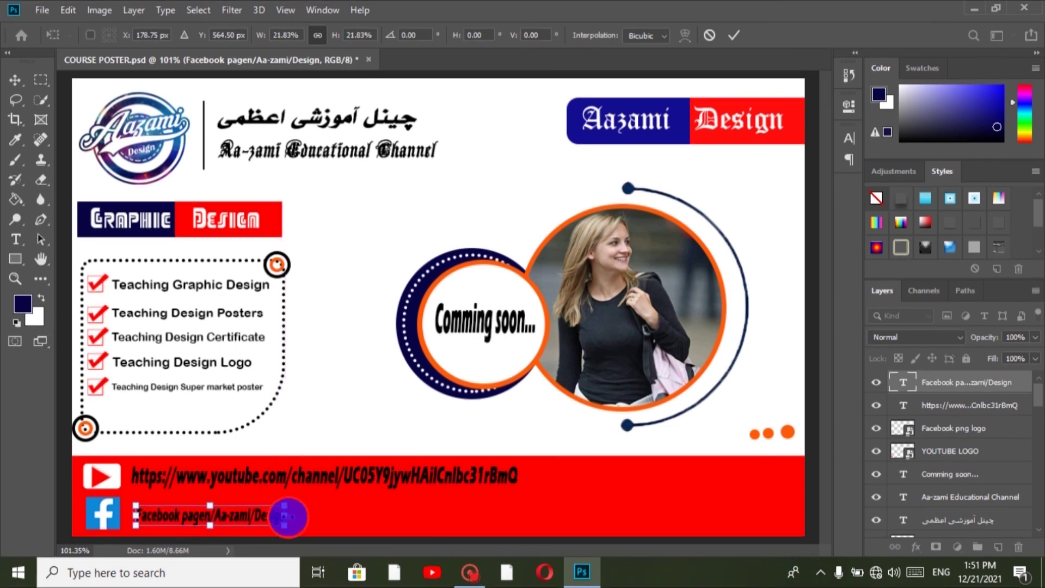